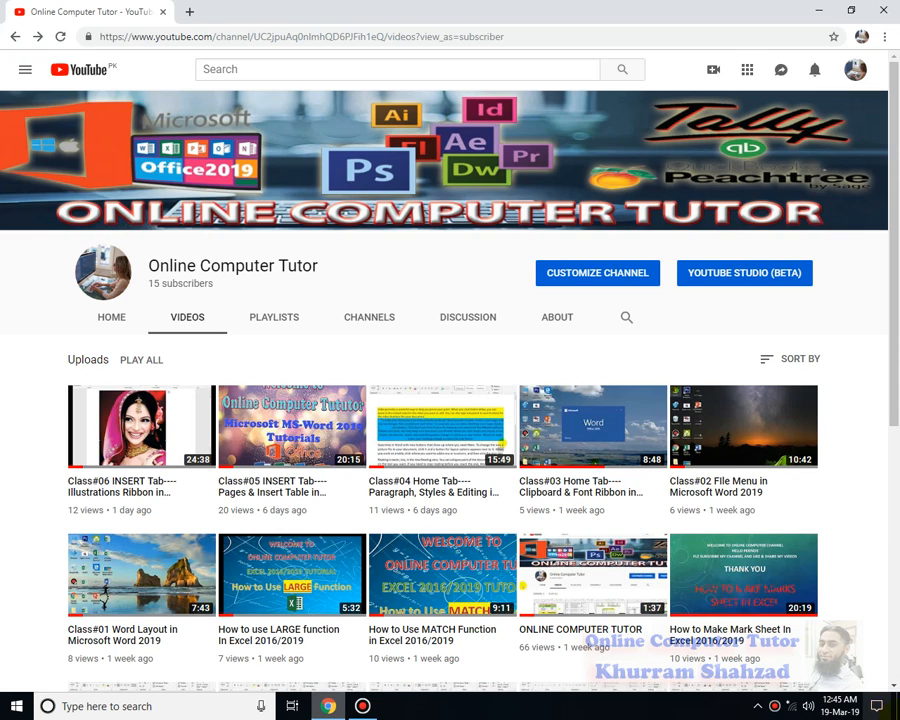
Minimize the browser, launch Word from the desktop and create a blank document
click(818, 10)
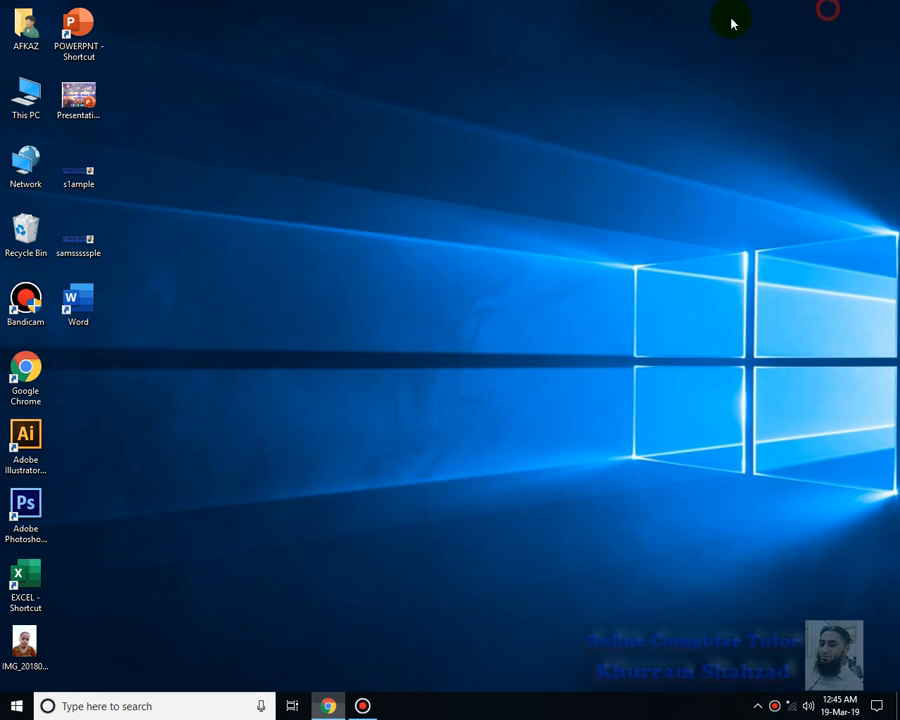
click(78, 312)
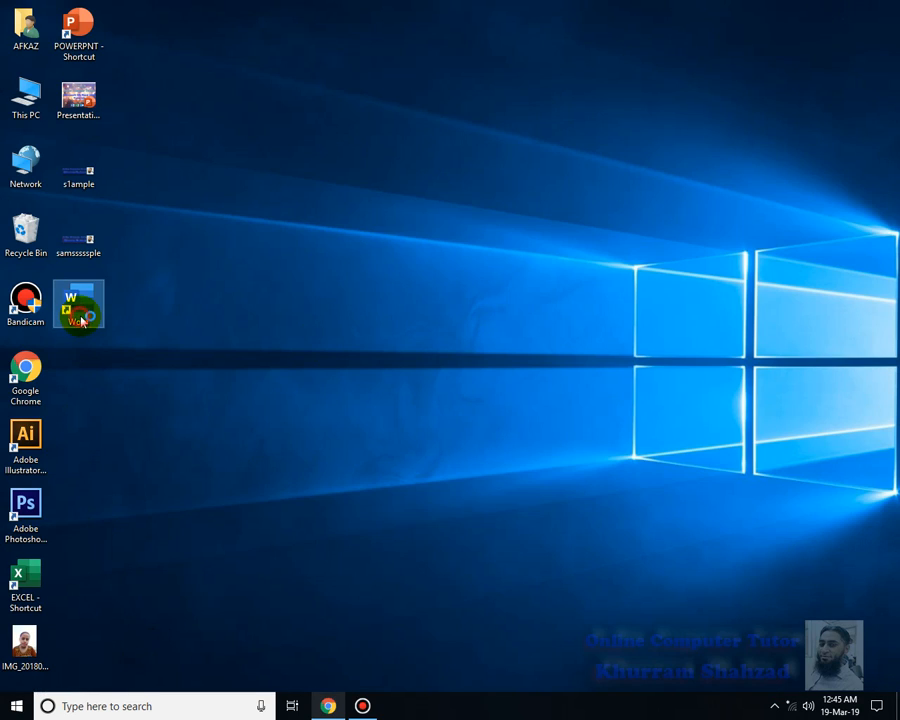
double_click(80, 318)
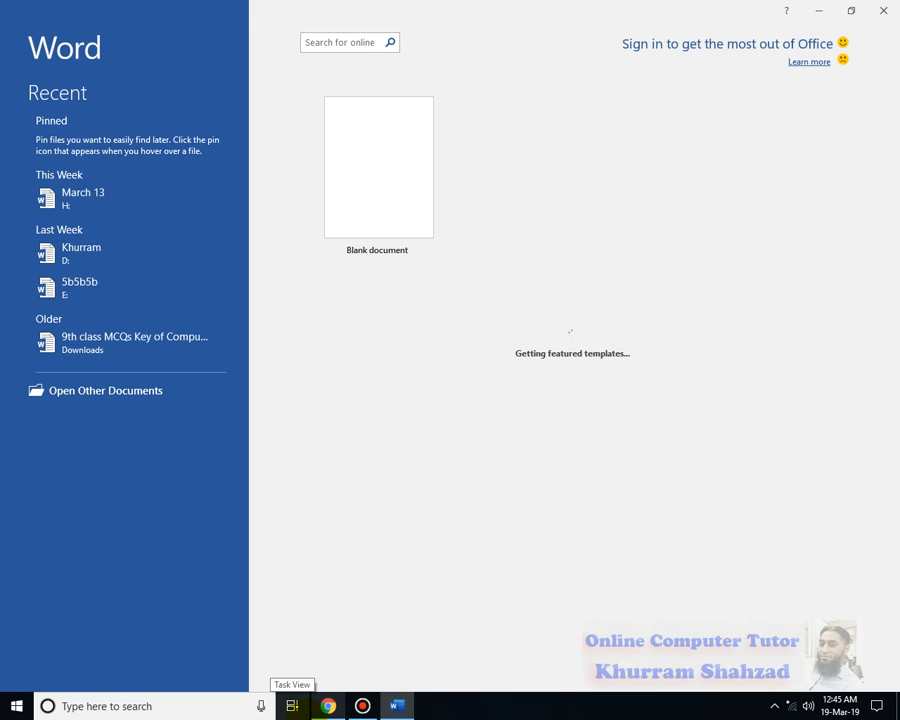
click(378, 170)
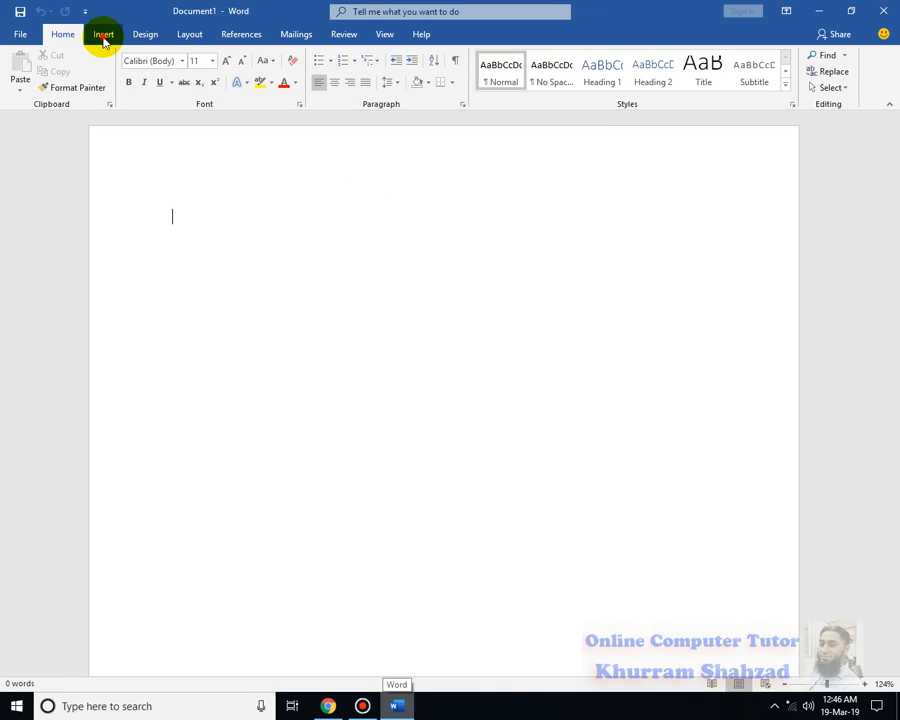
Fill the blank document with 60 paragraphs of sample text using =rand(60)
click(103, 37)
click(527, 95)
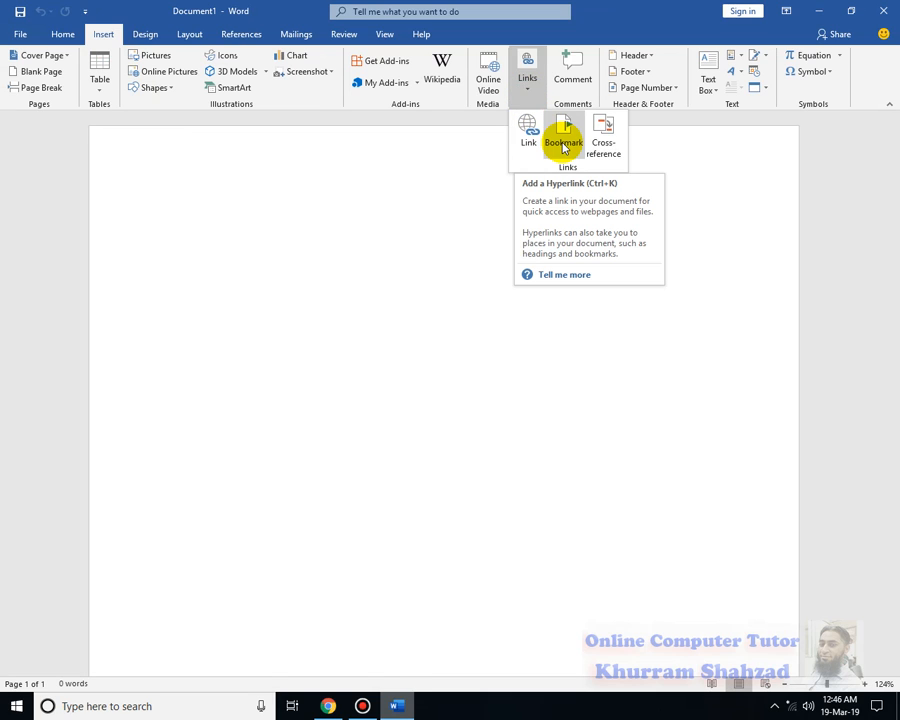
click(324, 214)
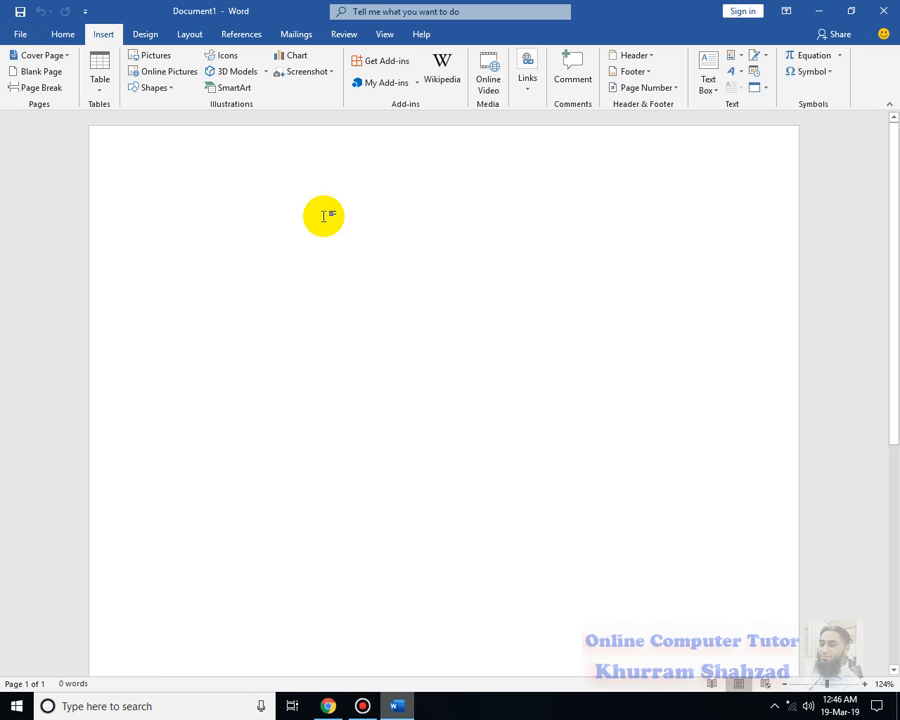
text(=rand()
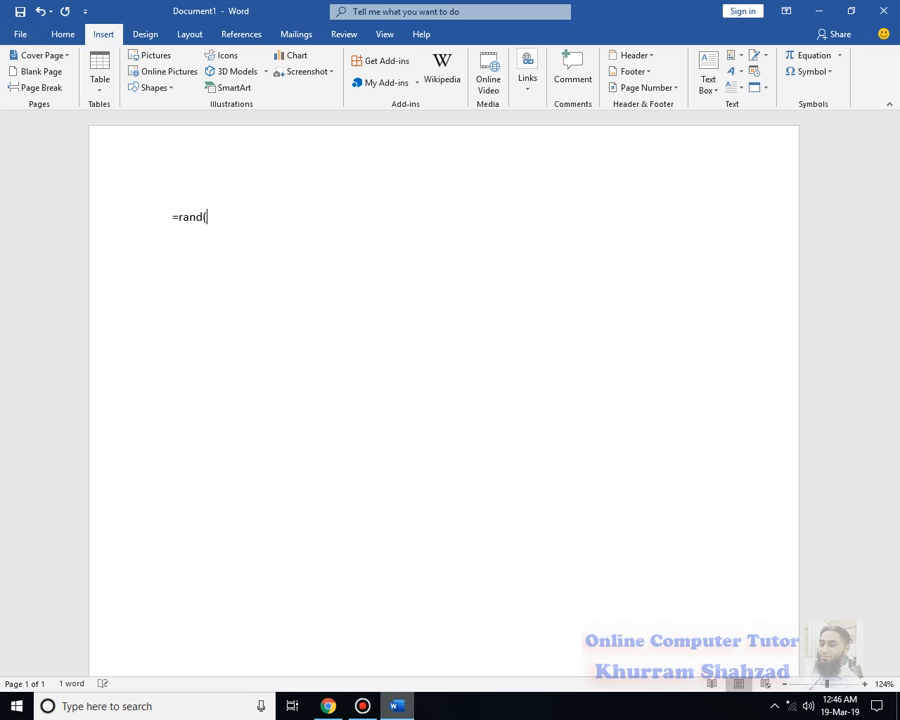
text(60)
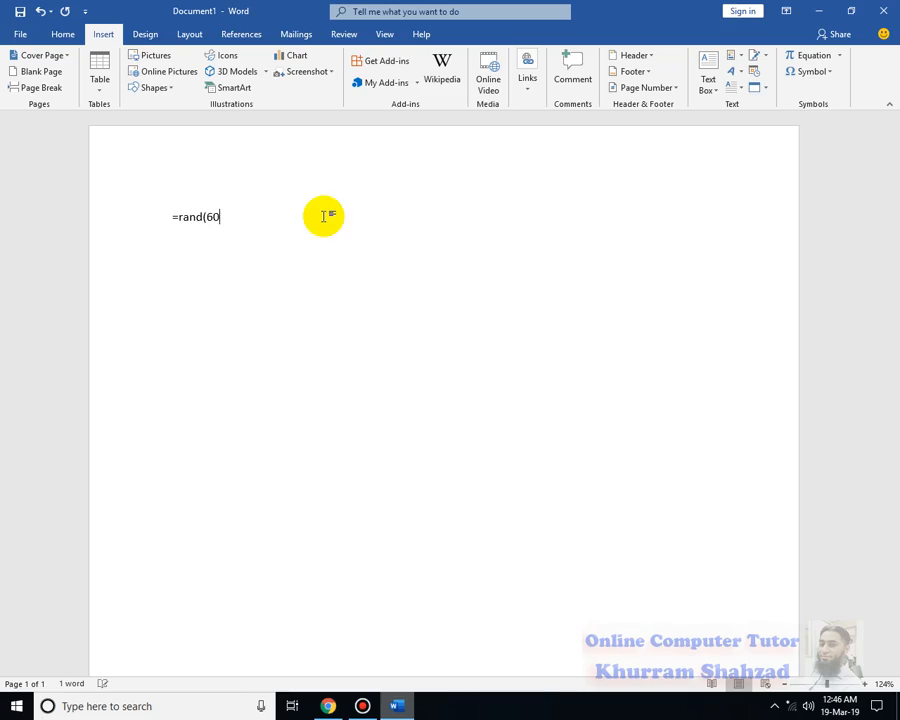
text())
key(Return)
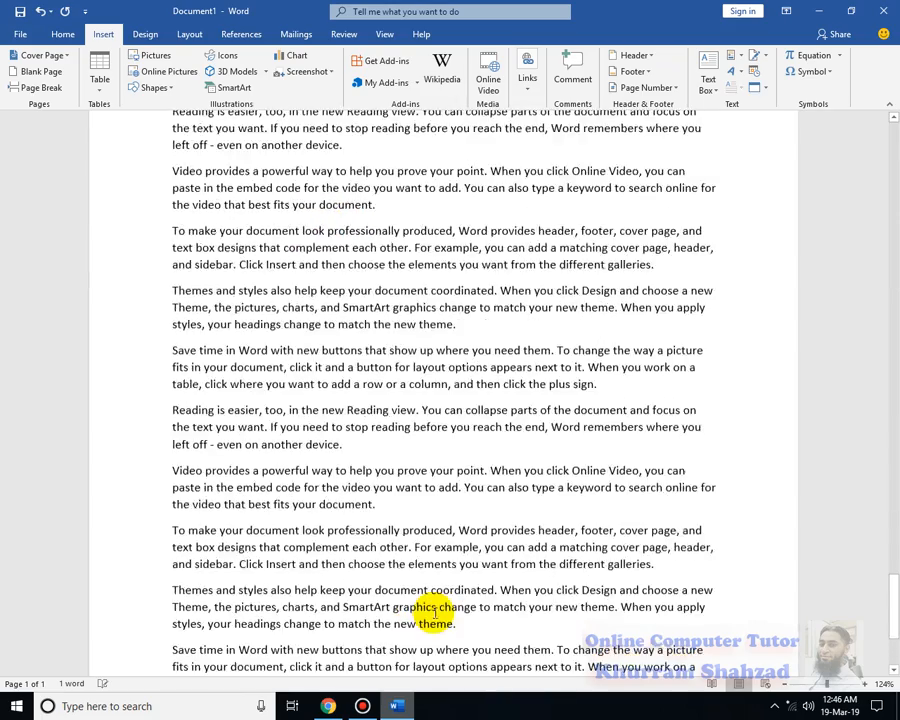
Select the word "Video" at the start of the first paragraph and open the hyperlink settings for it
drag(893, 512, 885, 150)
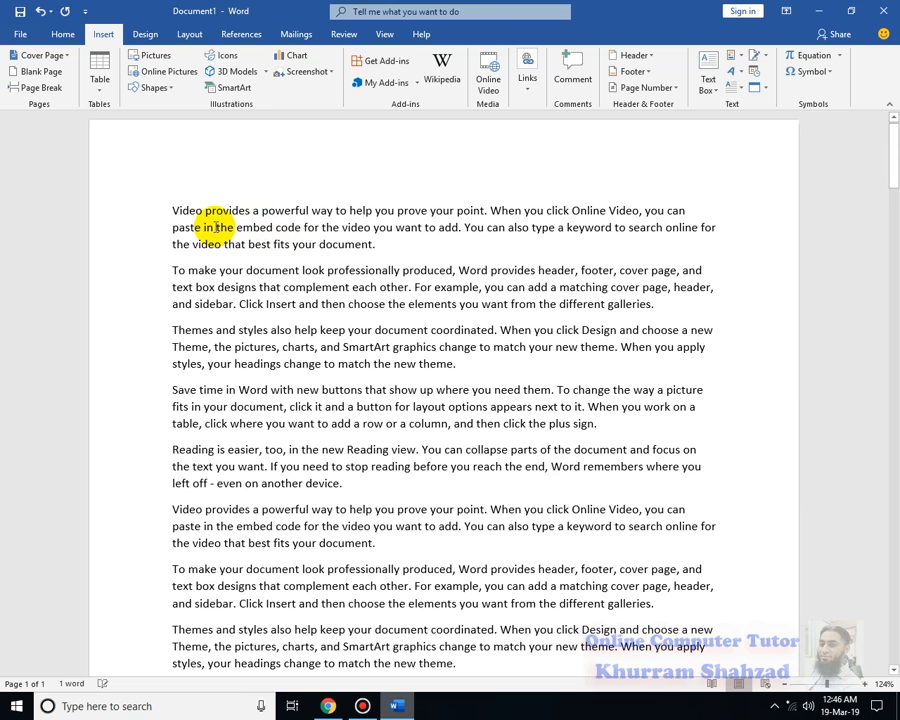
click(170, 206)
drag(170, 206, 202, 208)
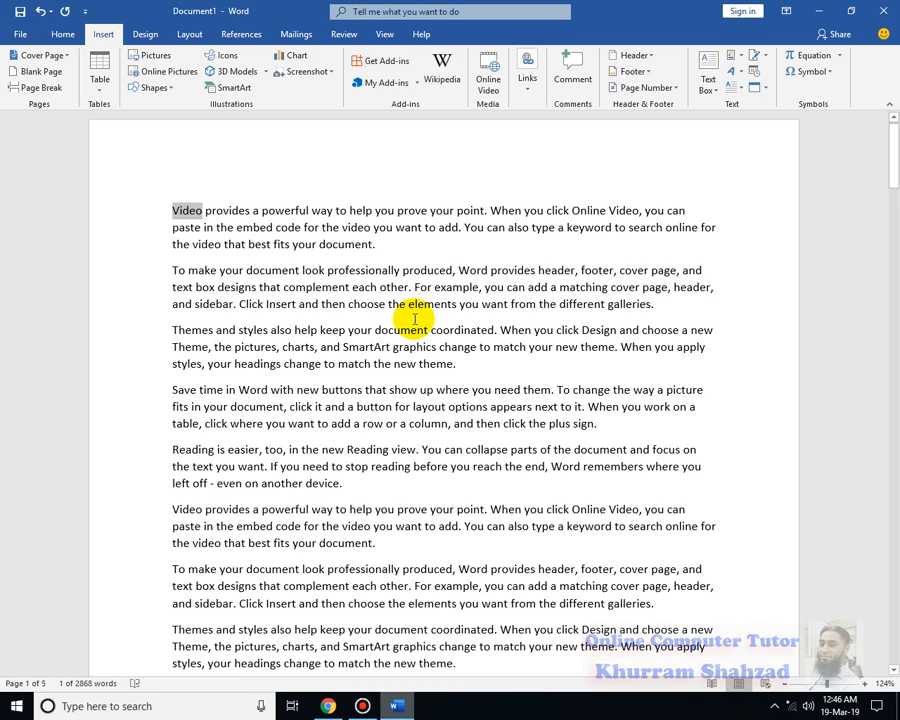
click(522, 86)
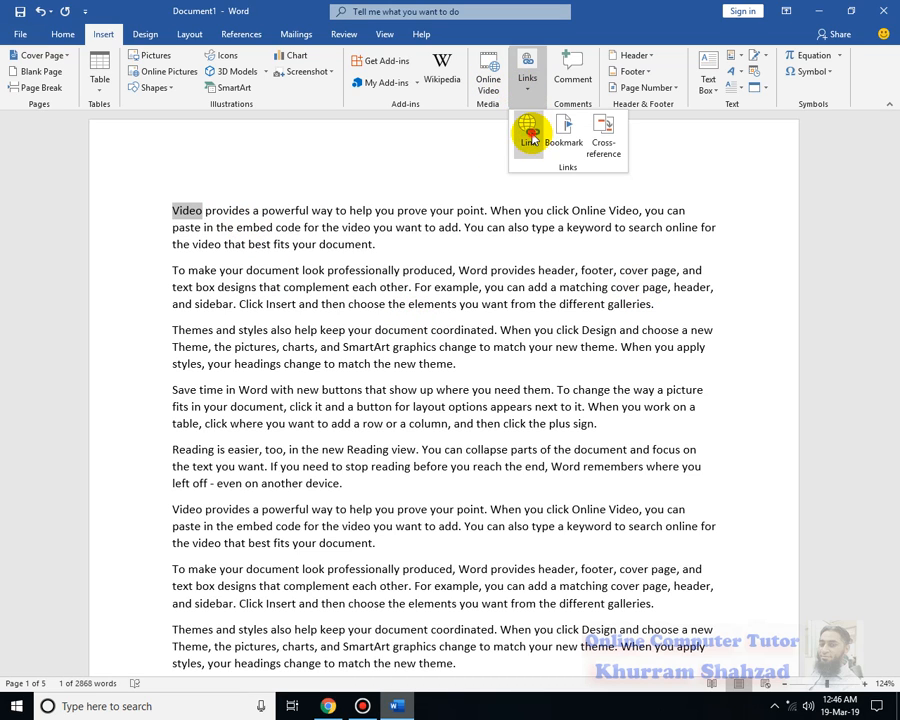
click(529, 135)
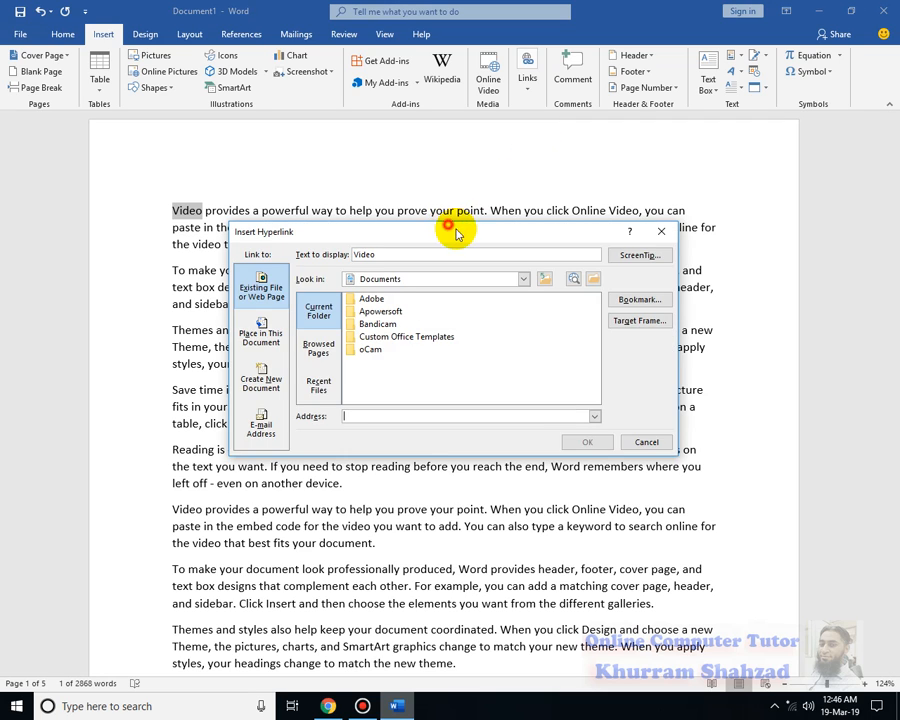
drag(449, 230, 528, 224)
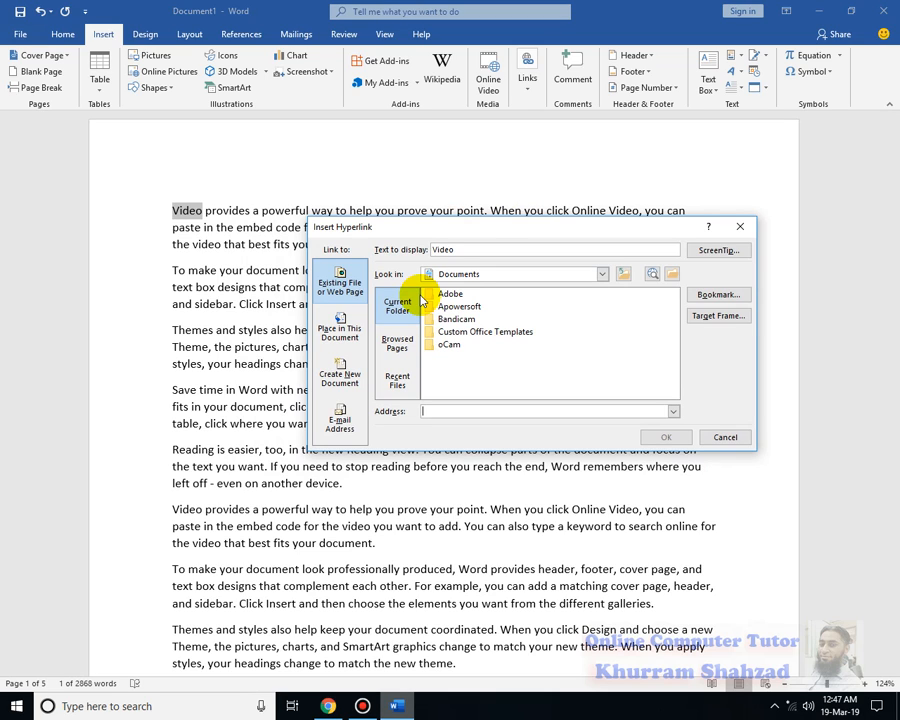
Link the selected word to the existing file 5b5b5b on the Images & Videos (E:) drive
click(448, 293)
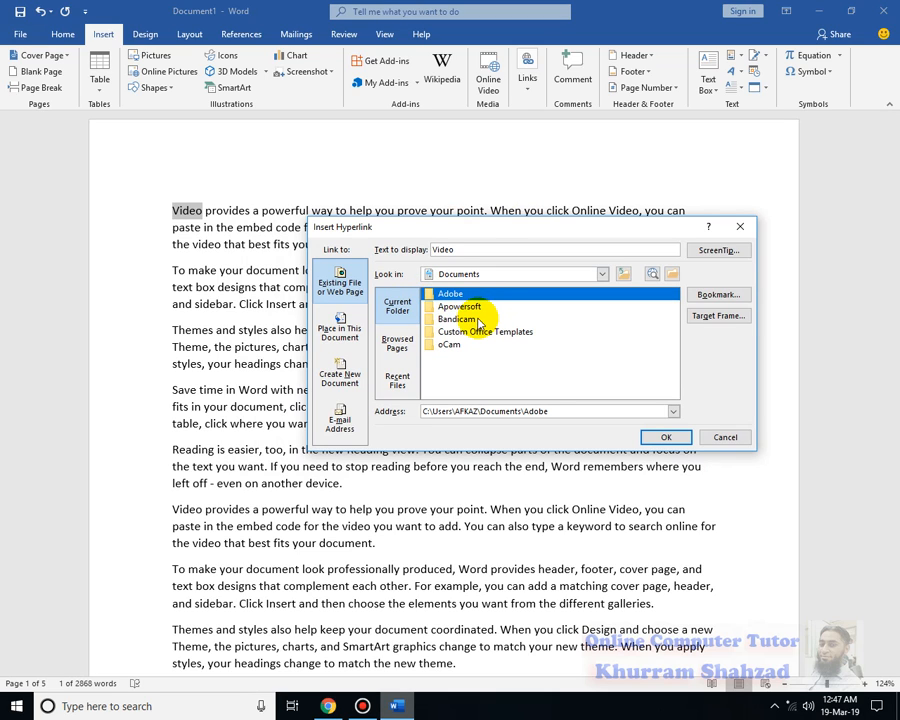
click(479, 321)
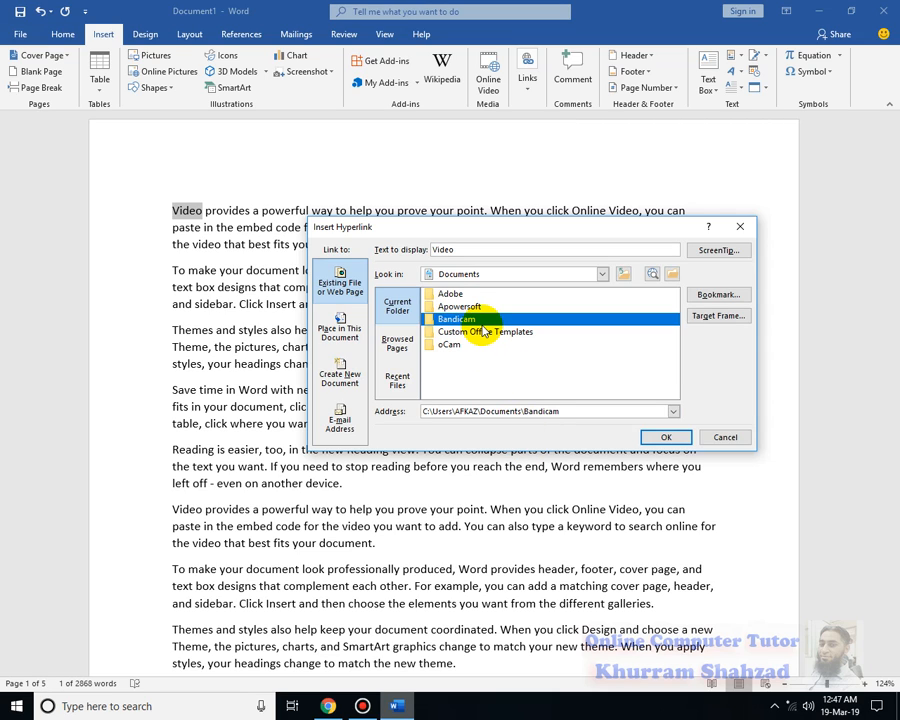
click(602, 274)
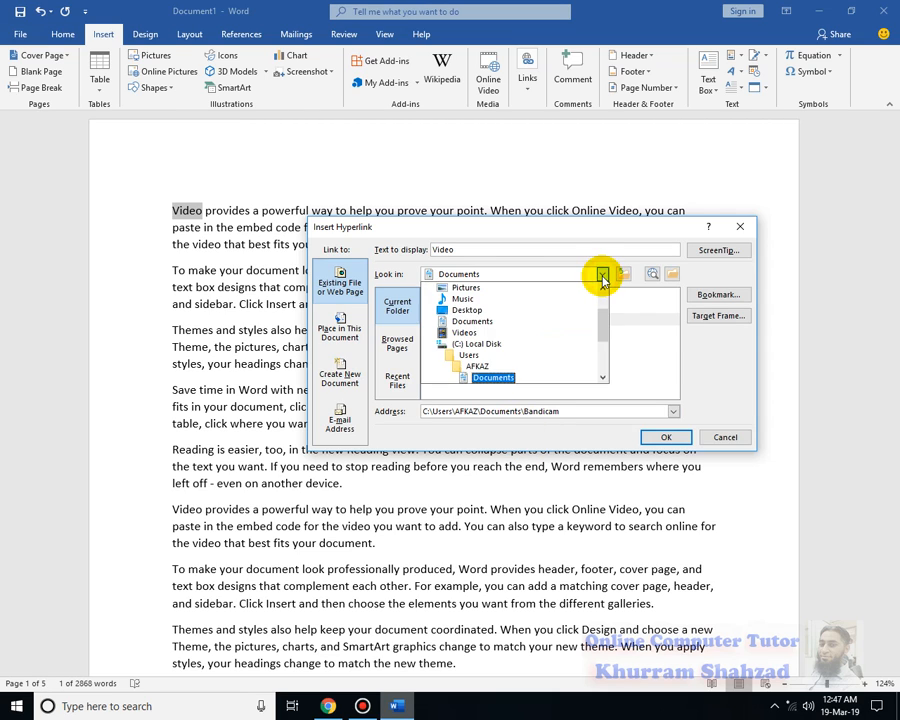
drag(602, 323, 605, 371)
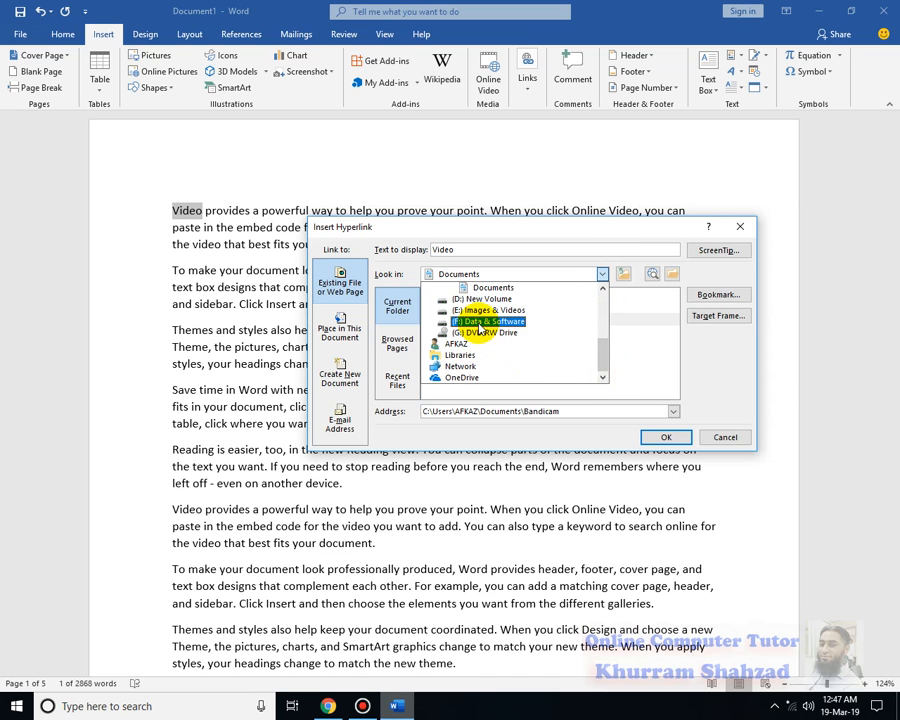
click(484, 312)
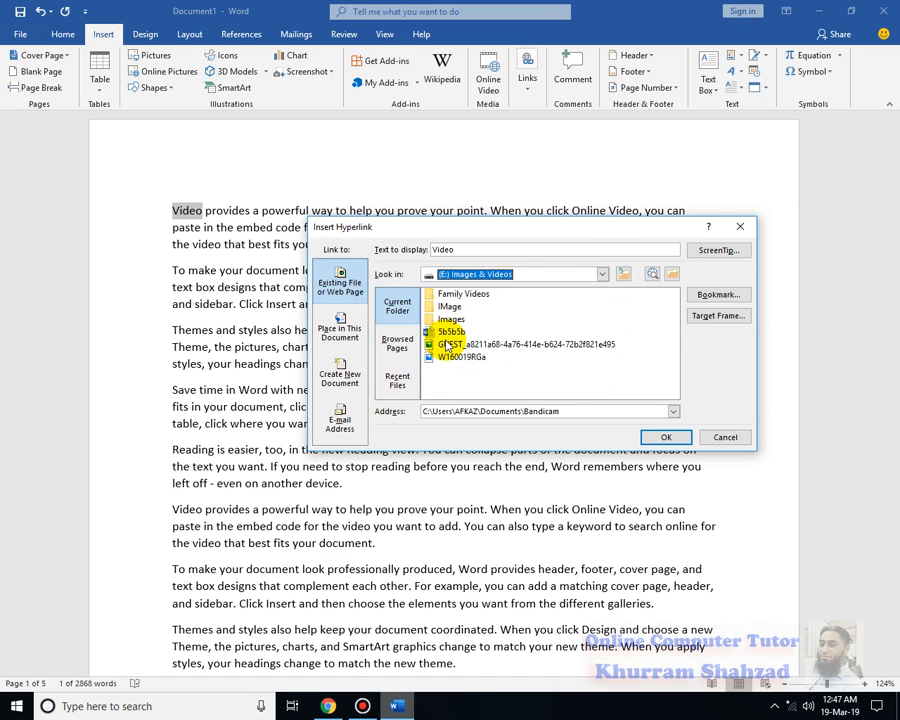
click(446, 332)
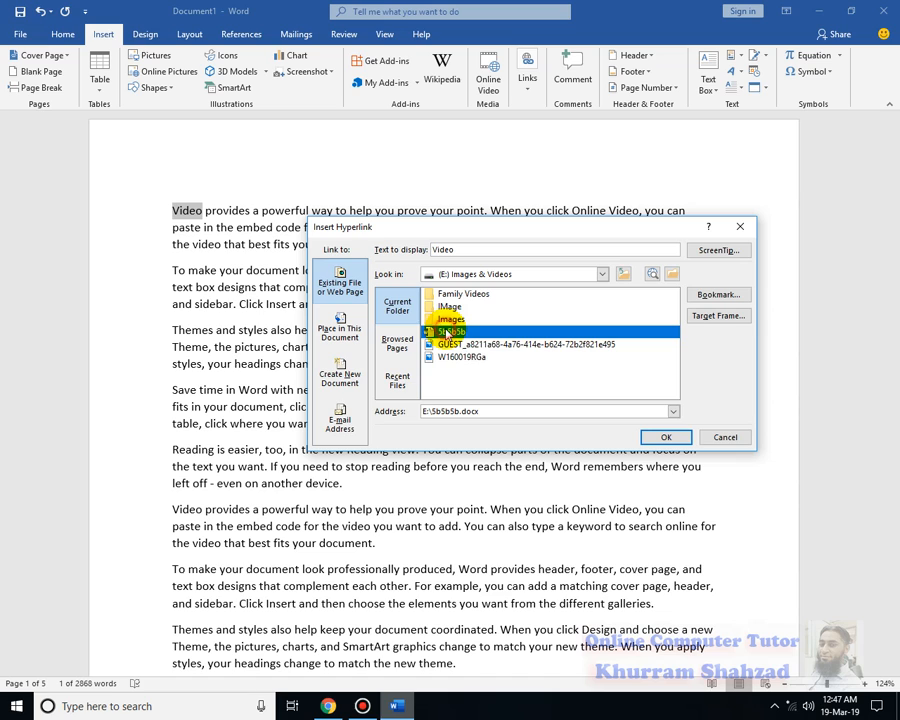
click(666, 440)
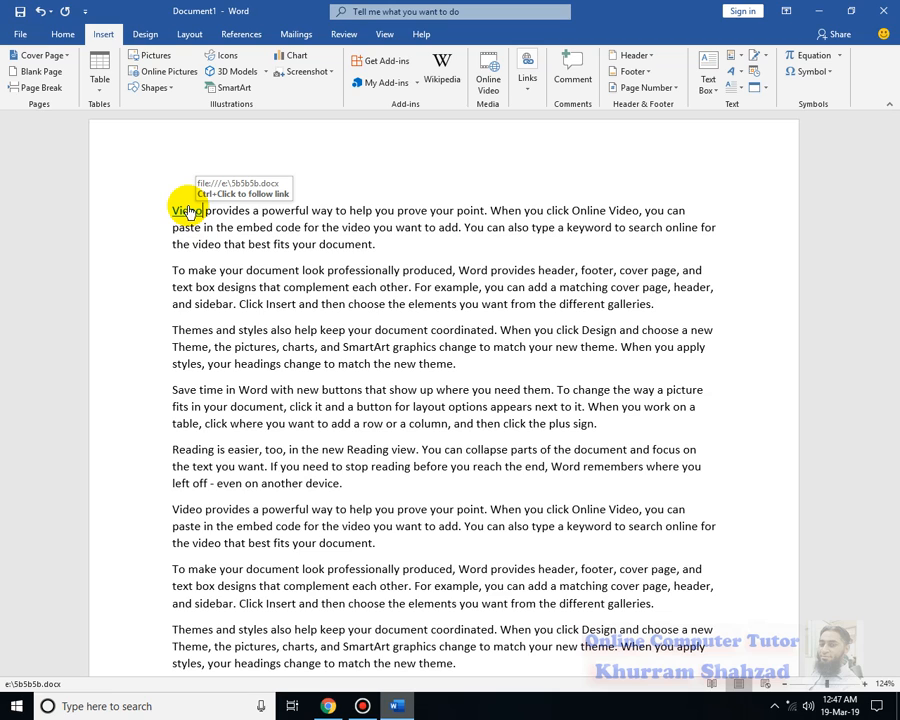
Follow the "Video" hyperlink to open the linked document, allowing it despite the security concern, and close that document
ctrl+click(188, 212)
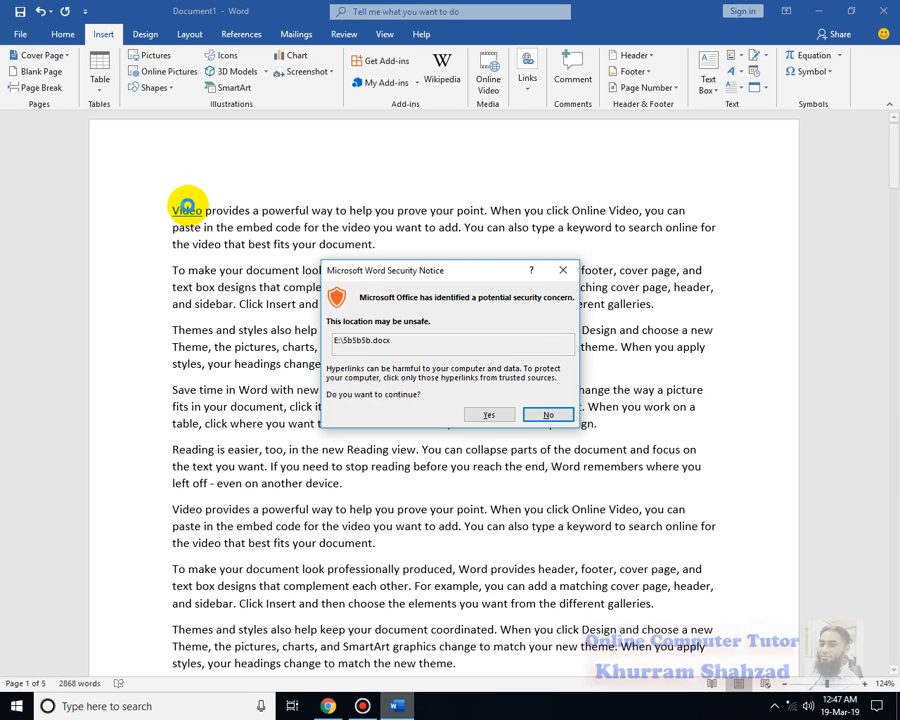
click(498, 404)
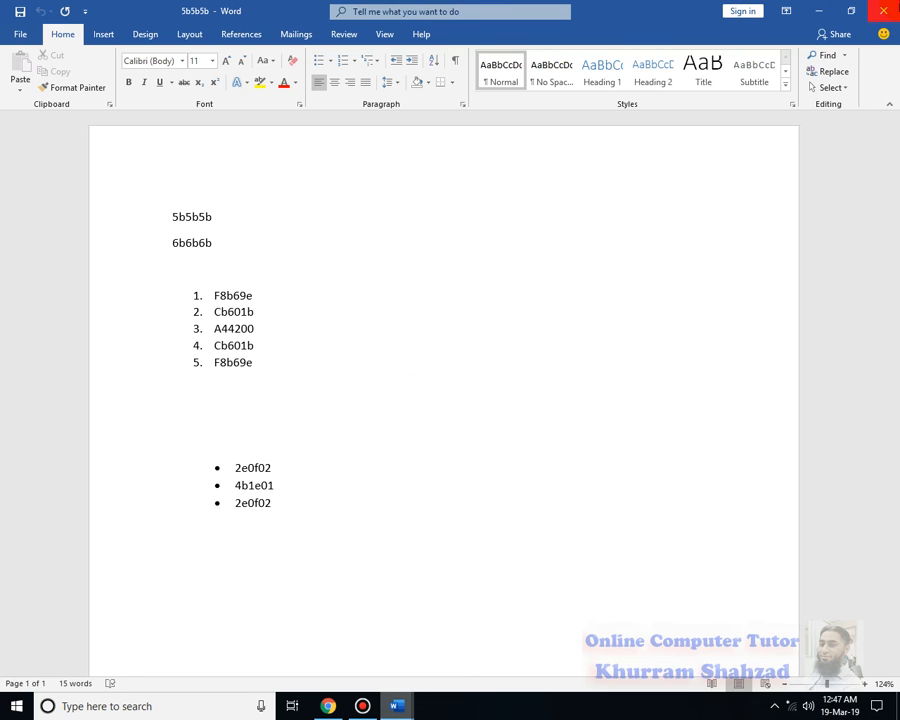
click(883, 11)
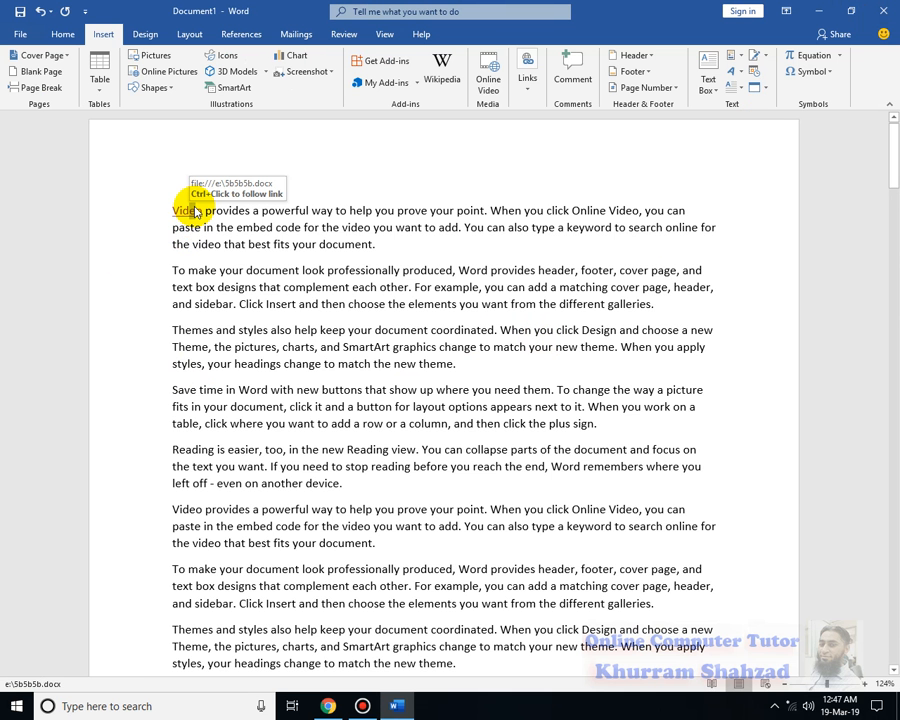
click(199, 207)
click(161, 207)
click(191, 252)
mouse_move(171, 208)
mouse_down()
mouse_move(442, 227)
mouse_move(450, 177)
mouse_move(458, 267)
mouse_move(627, 241)
mouse_move(257, 231)
mouse_move(185, 209)
mouse_move(167, 216)
mouse_up()
click(527, 75)
click(537, 121)
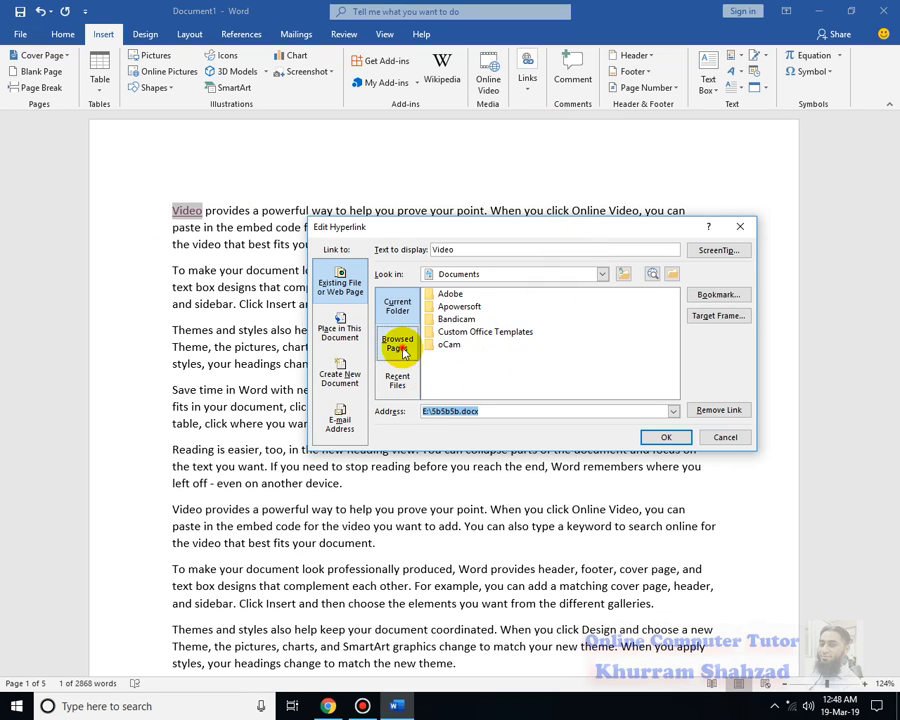
click(401, 349)
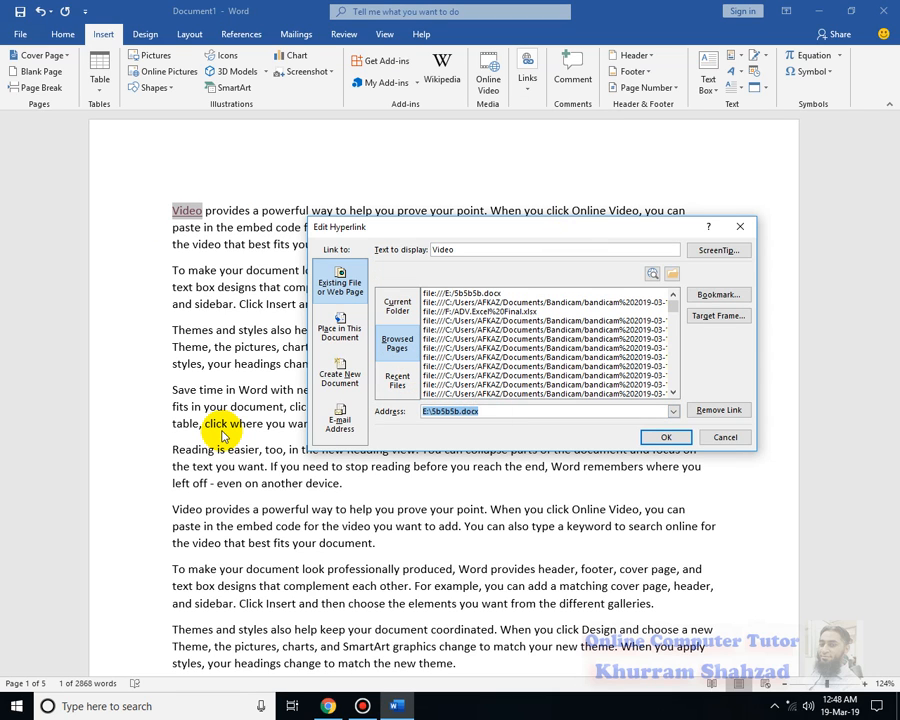
text(www.google.com)
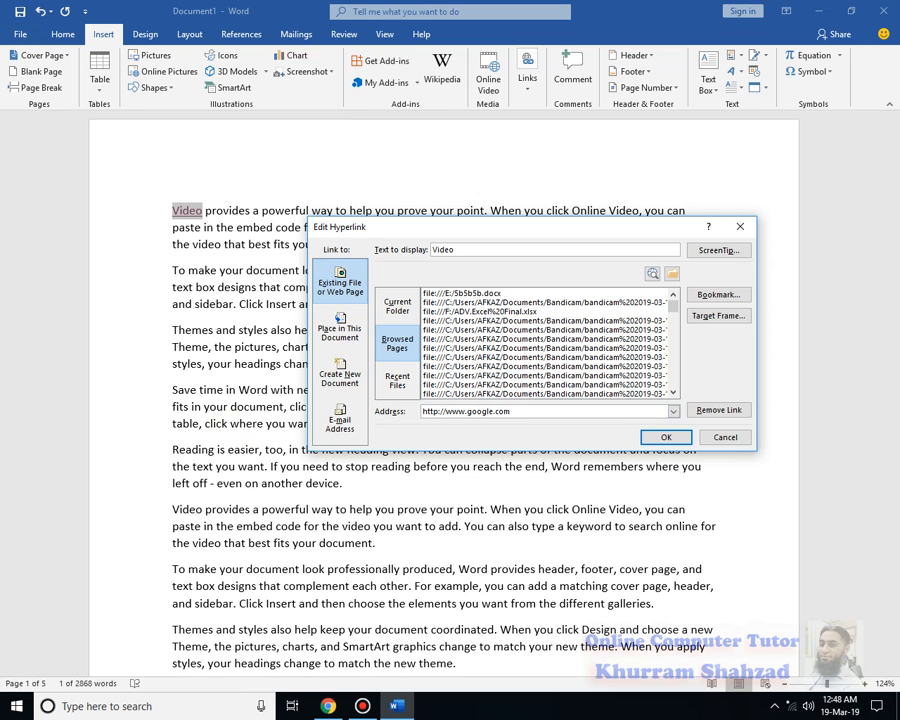
click(651, 446)
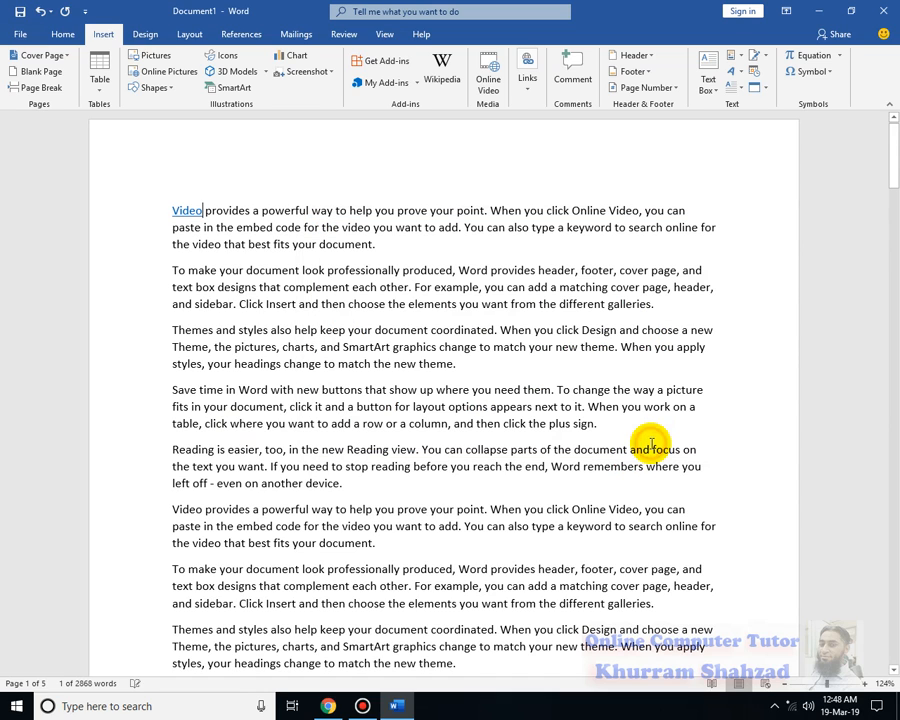
ctrl+click(190, 210)
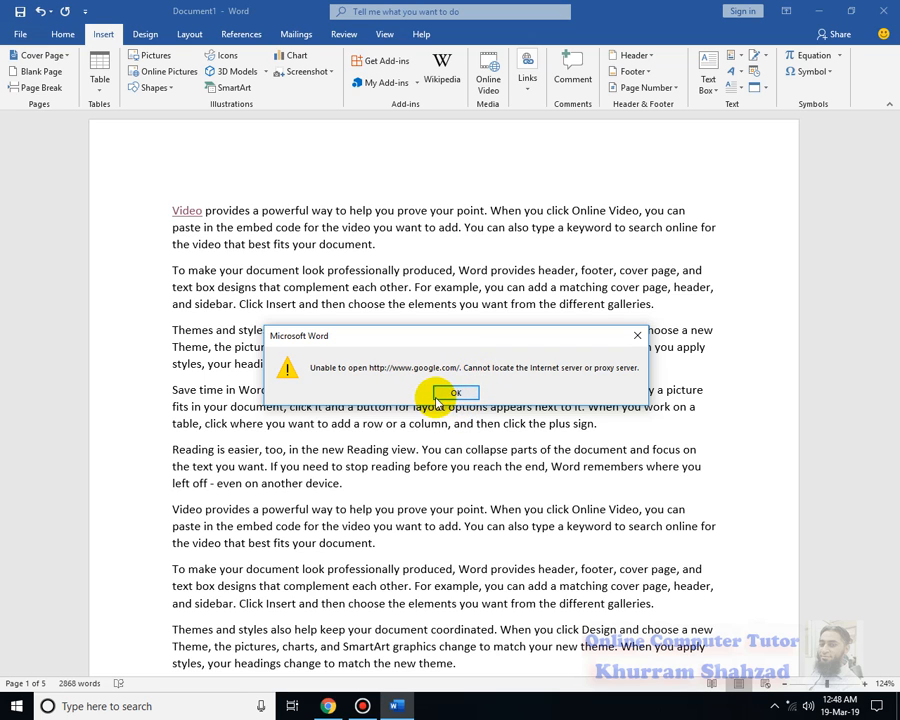
click(447, 391)
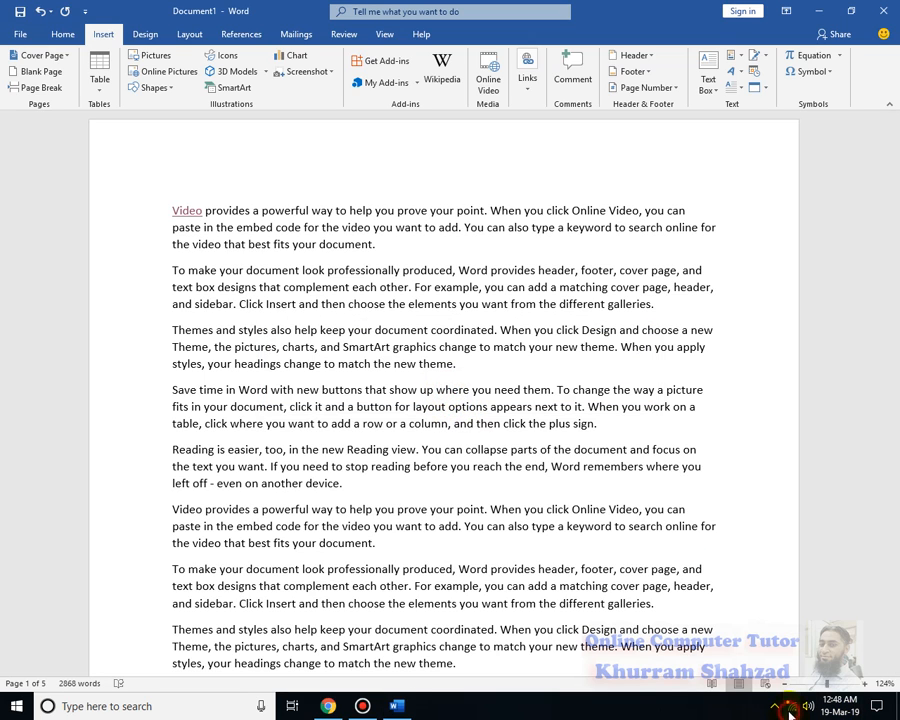
Connect the computer to the secured Tuition Center Wi-Fi network
click(791, 706)
click(747, 268)
click(733, 345)
click(839, 377)
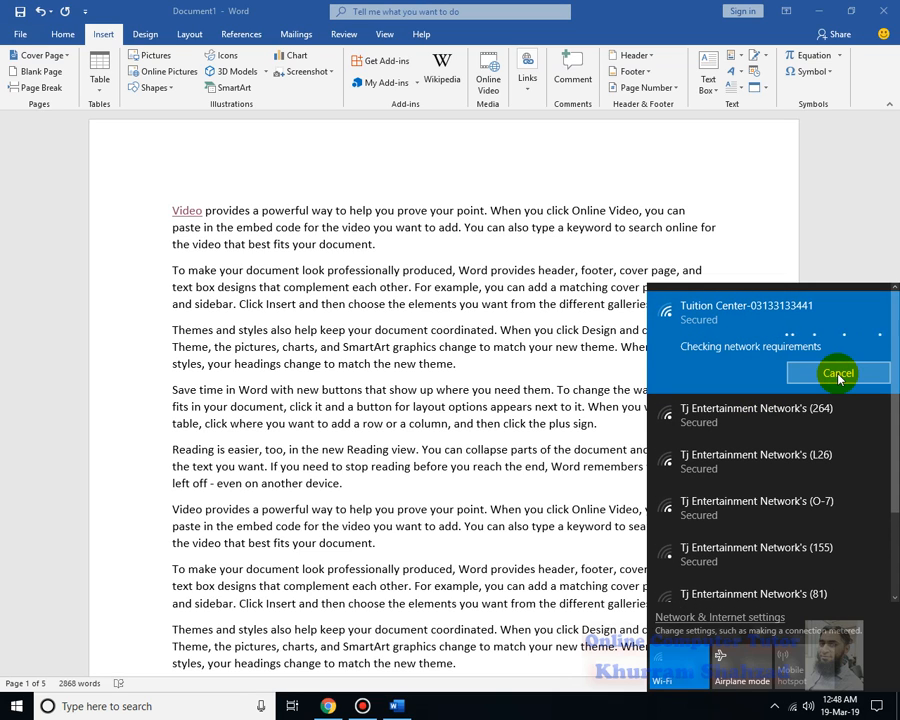
click(521, 289)
Follow the "Video" hyperlink to the Google page, close that page and return to the Word document
click(183, 209)
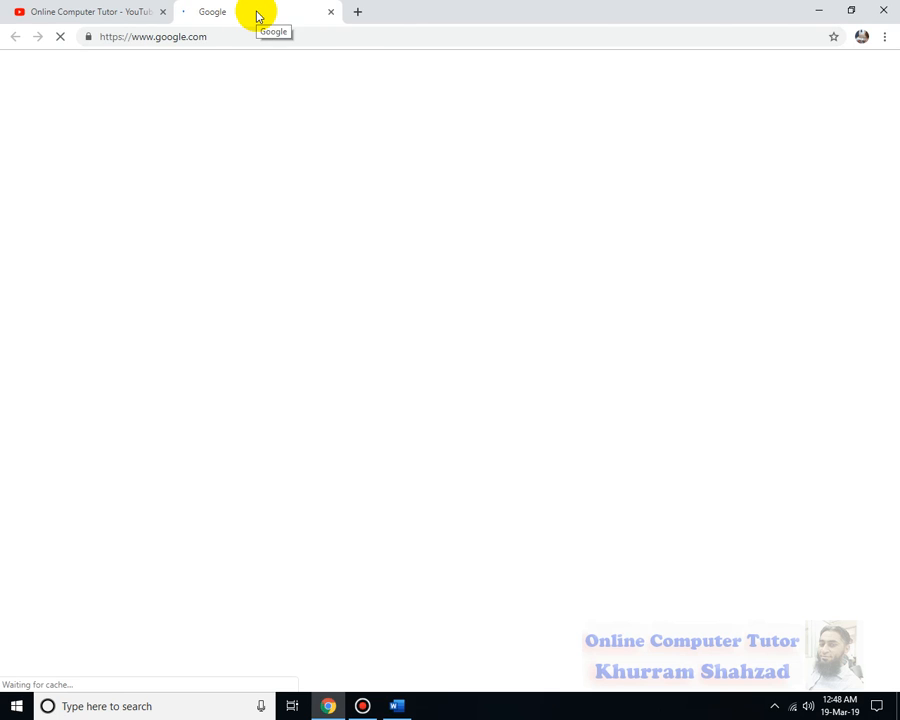
click(331, 12)
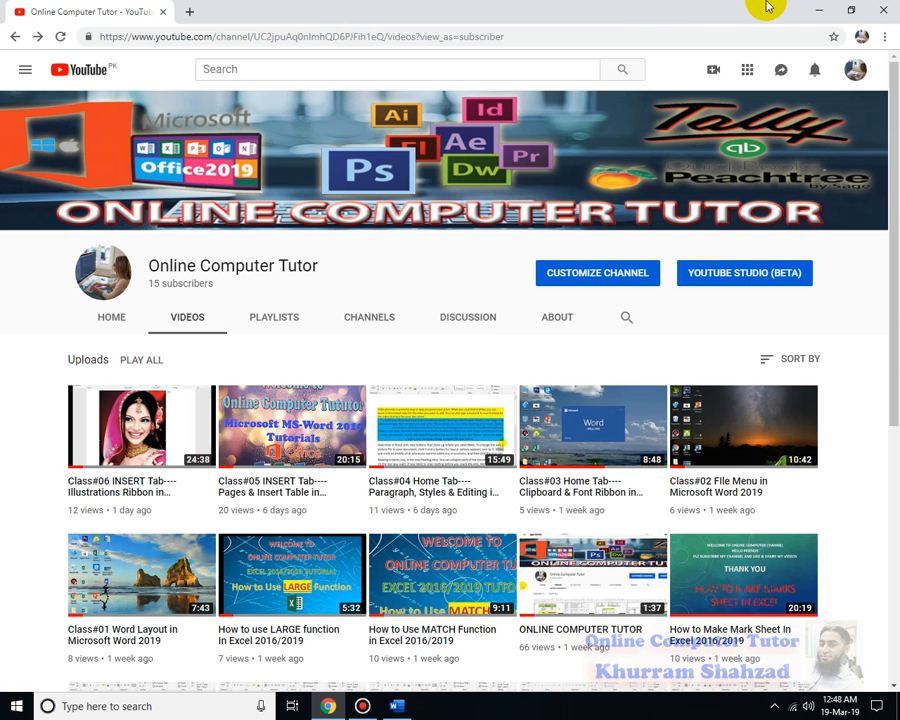
click(832, 9)
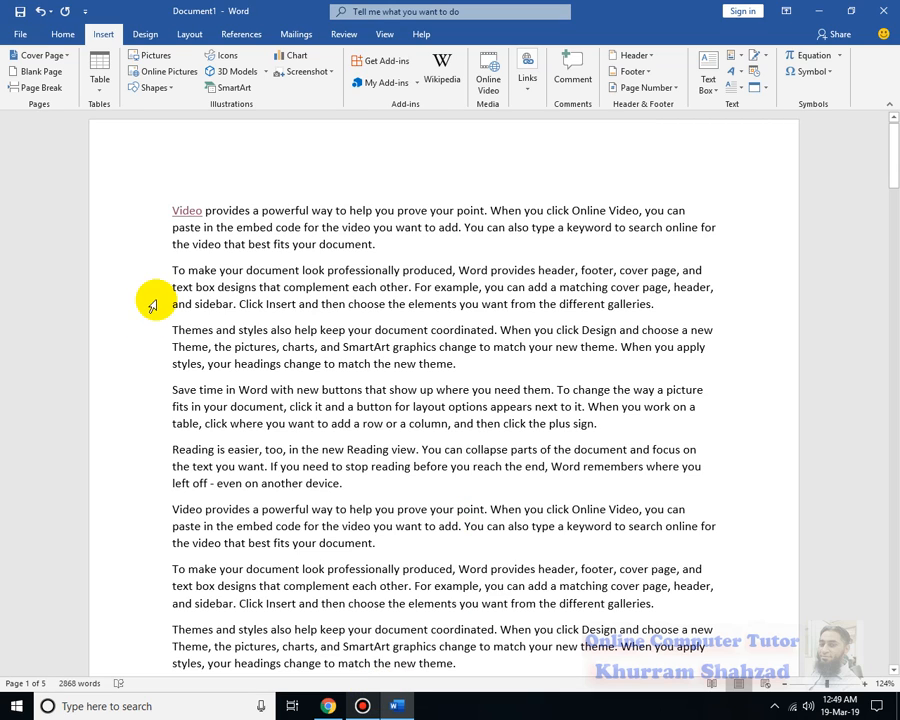
Add a bookmark named "document" at the end of the last "Video provides a powerful way" paragraph on page 1
click(525, 80)
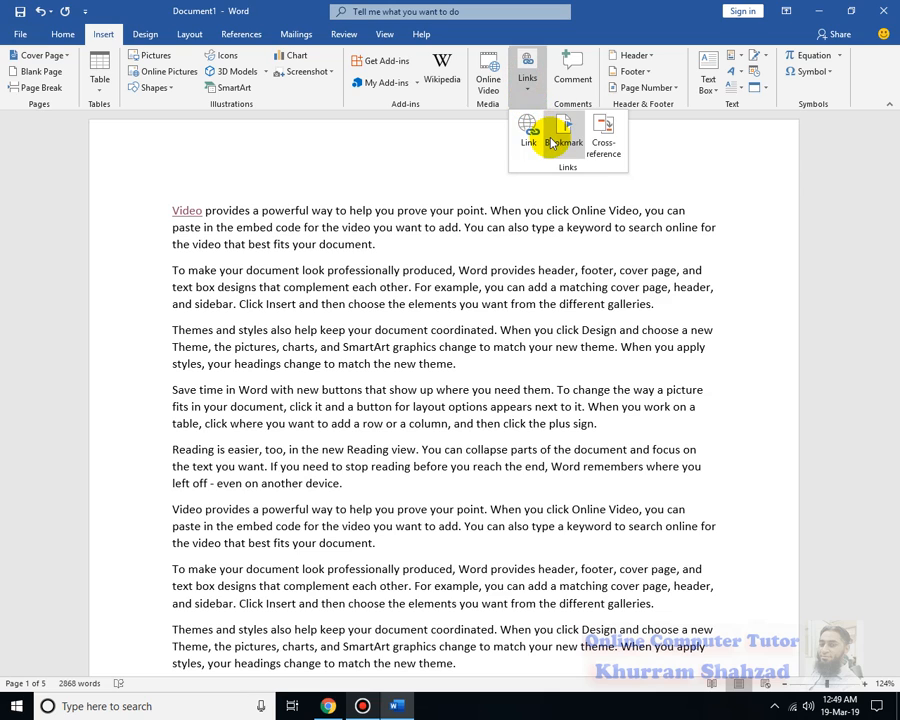
click(230, 318)
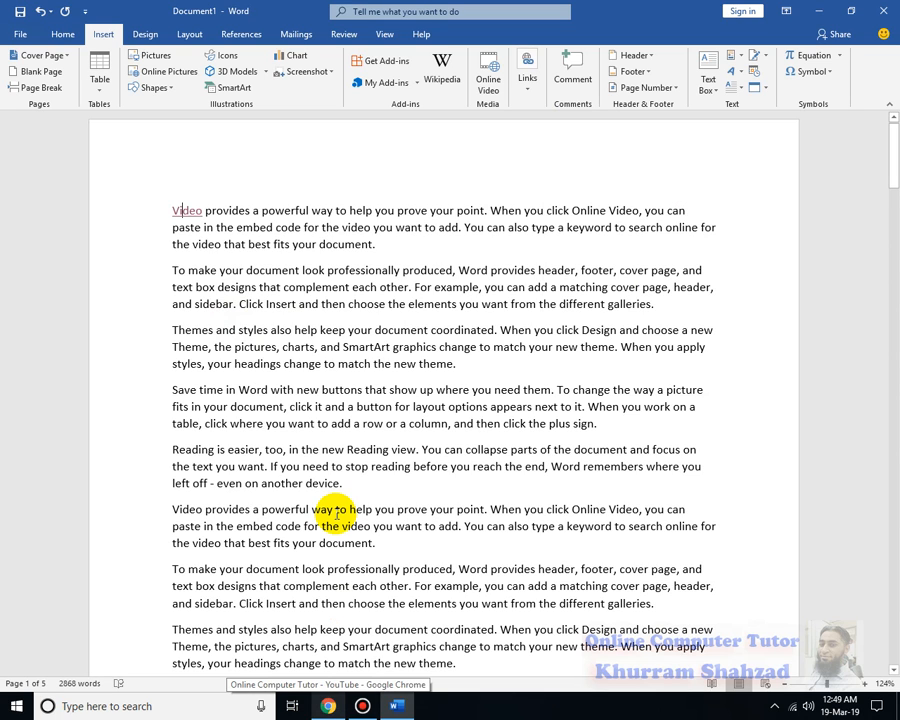
scroll(335, 513, down, 3)
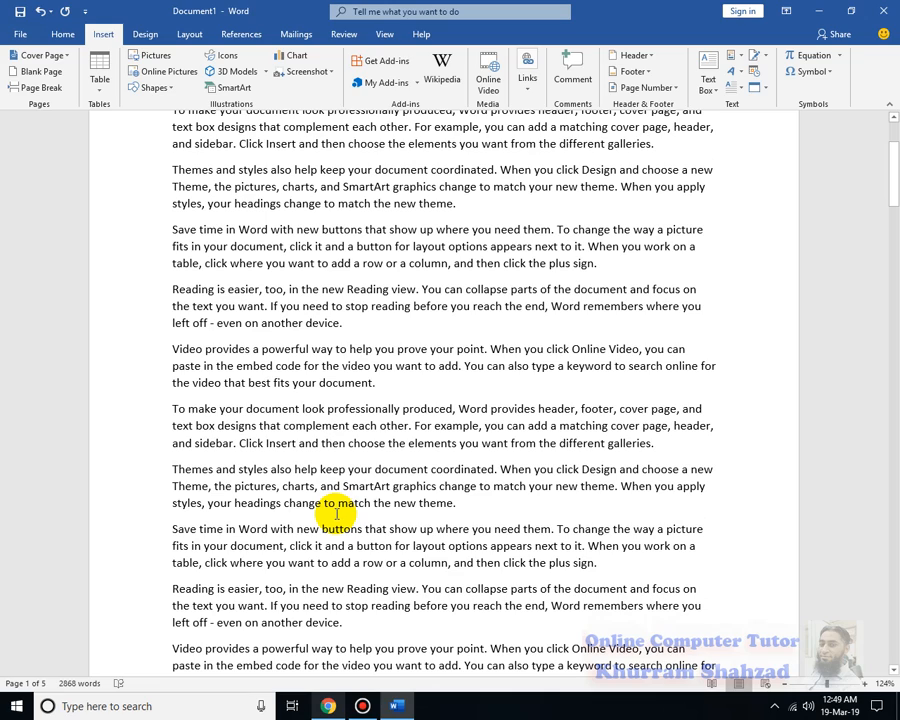
scroll(335, 513, down, 6)
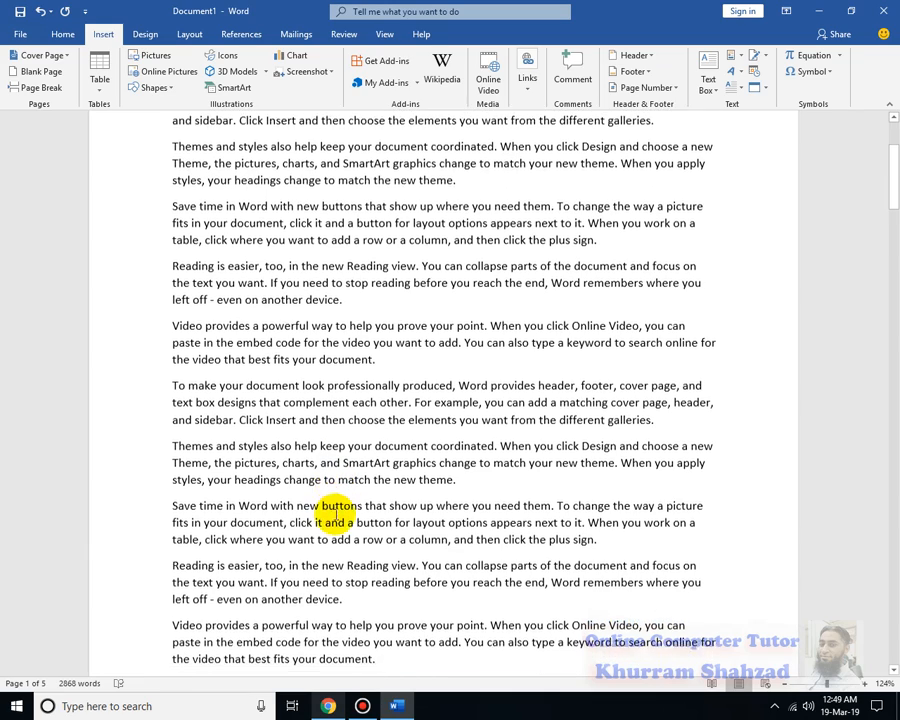
click(385, 379)
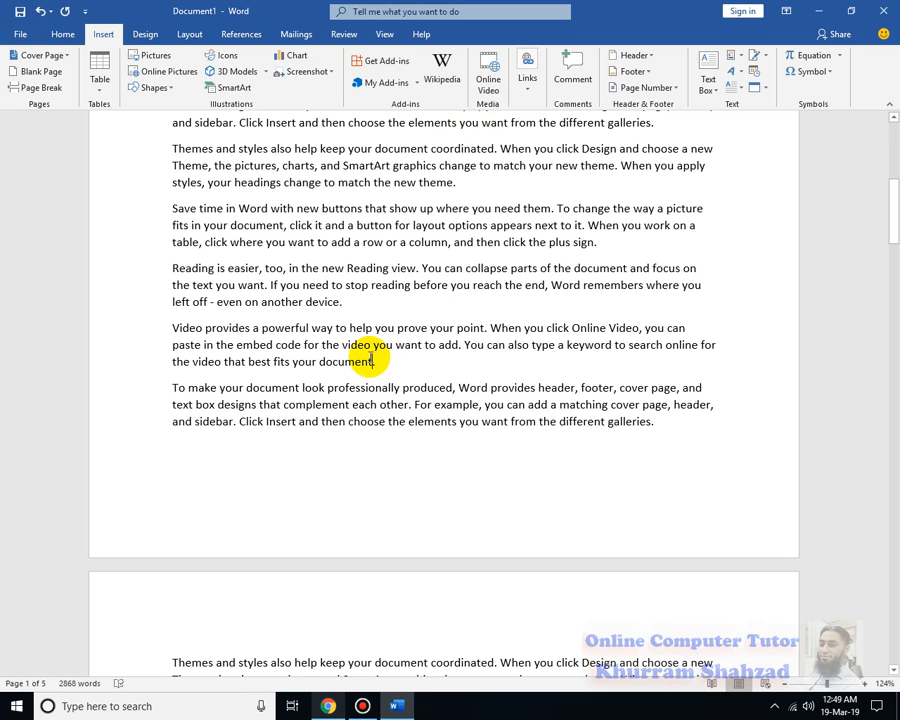
click(527, 70)
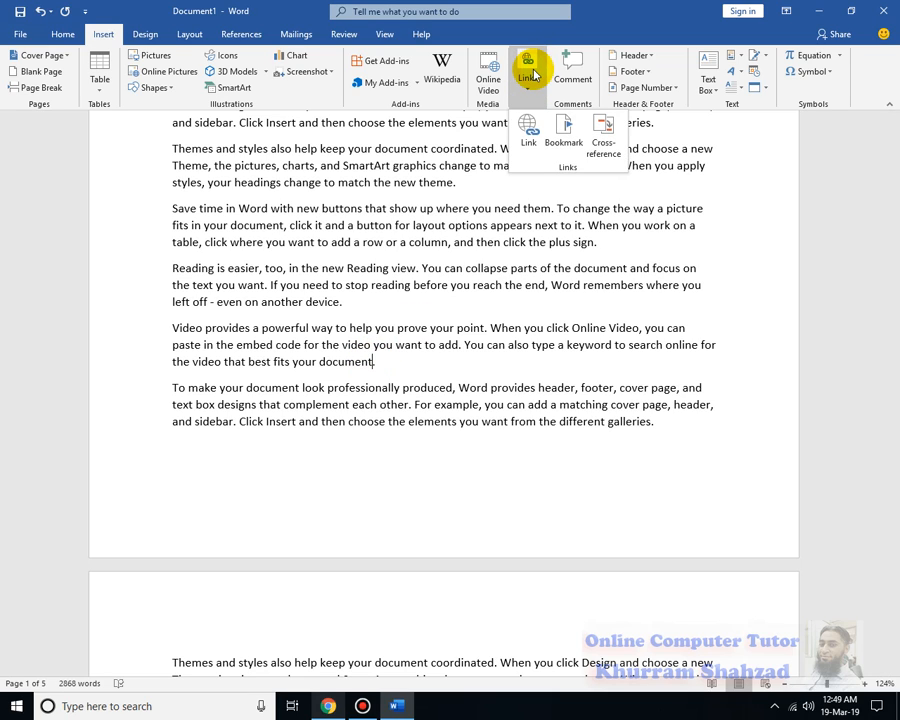
click(566, 123)
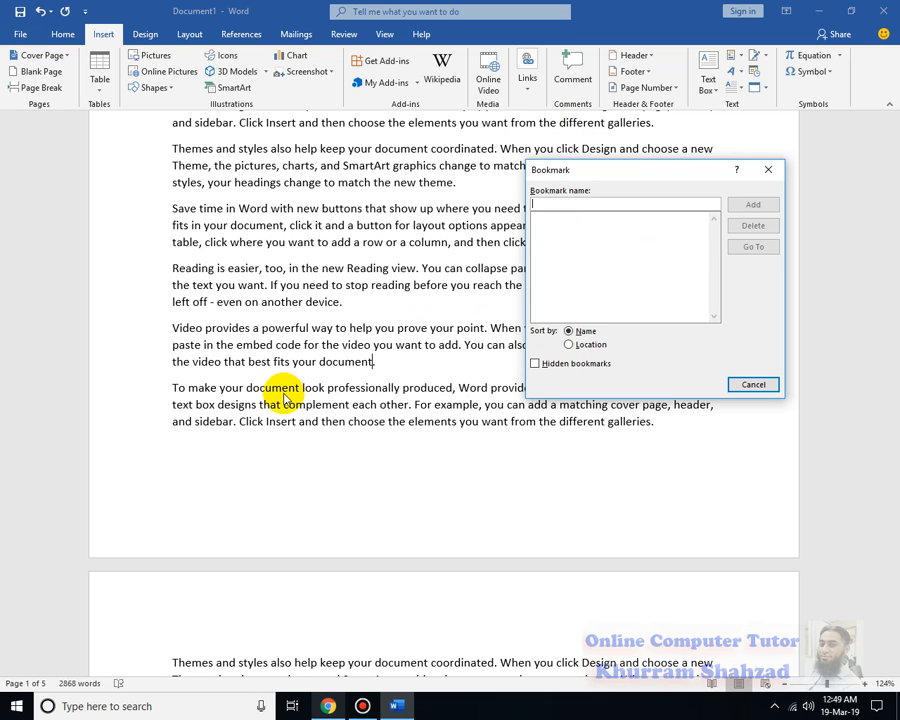
text(document)
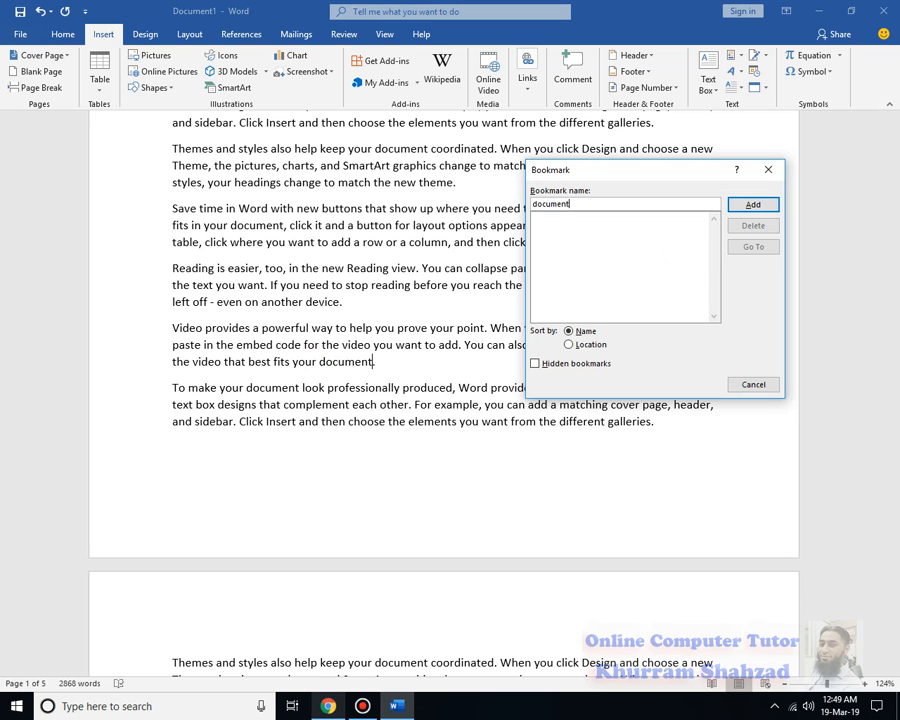
click(748, 205)
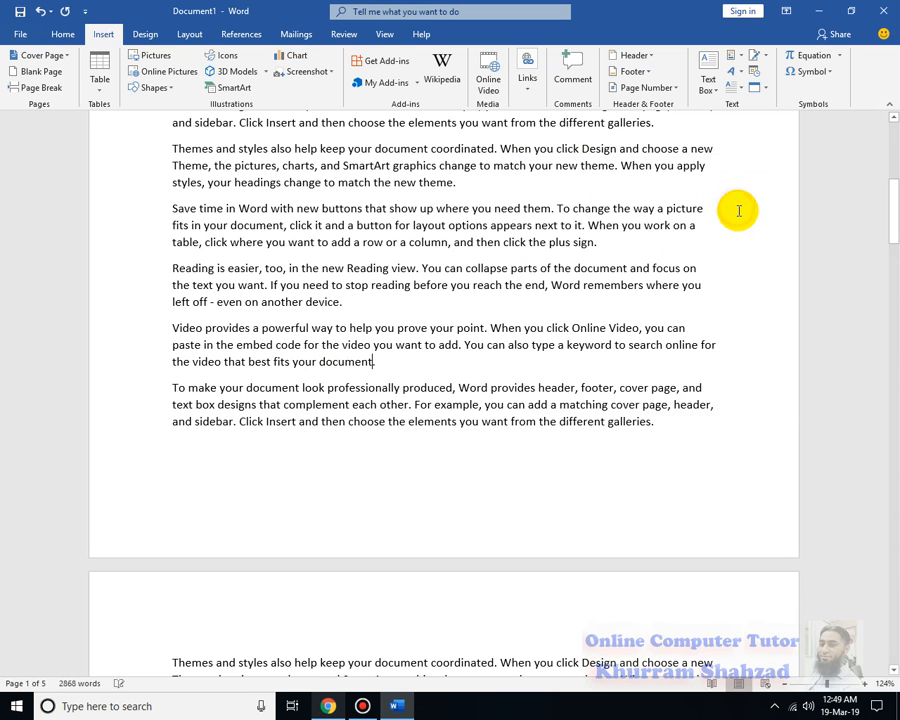
Return to the start of the document, go to the "document" bookmark and close the bookmark dialog
scroll(618, 383, up, 10)
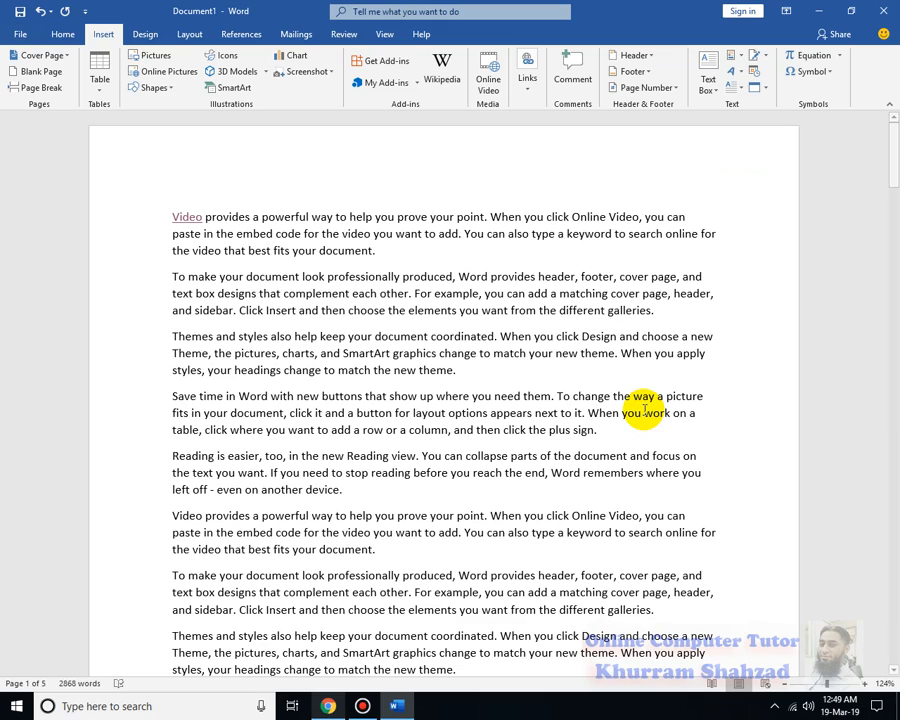
scroll(546, 421, down, 4)
scroll(546, 421, up, 3)
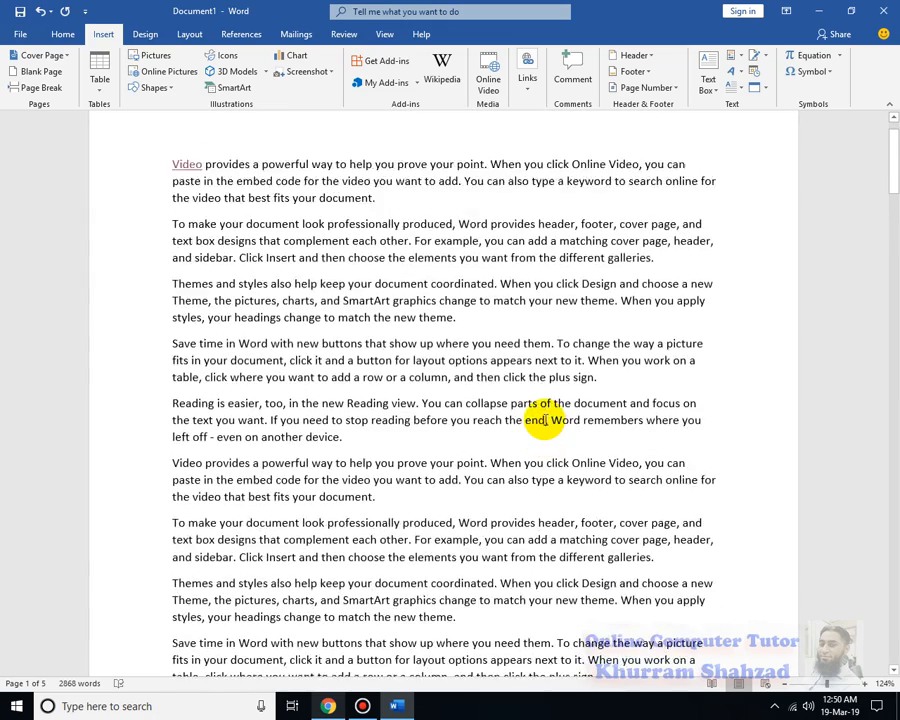
scroll(546, 421, up, 1)
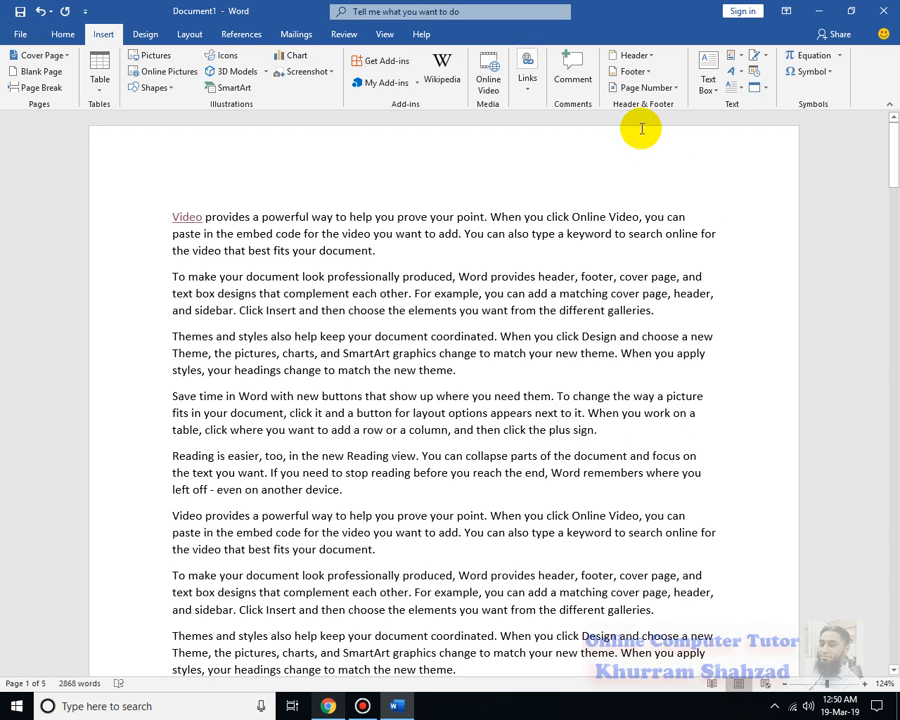
click(528, 77)
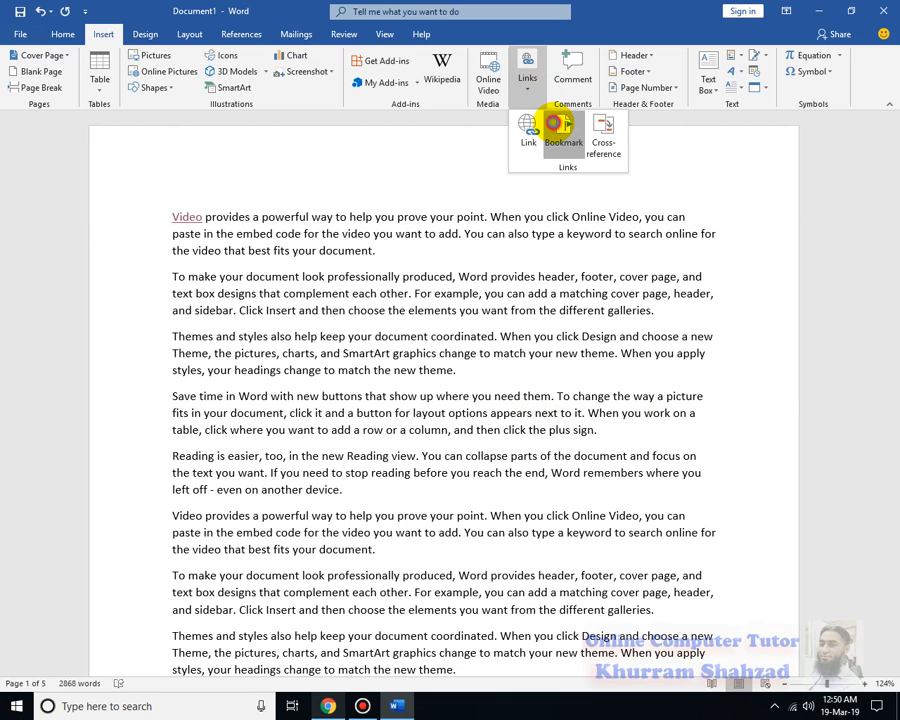
click(557, 127)
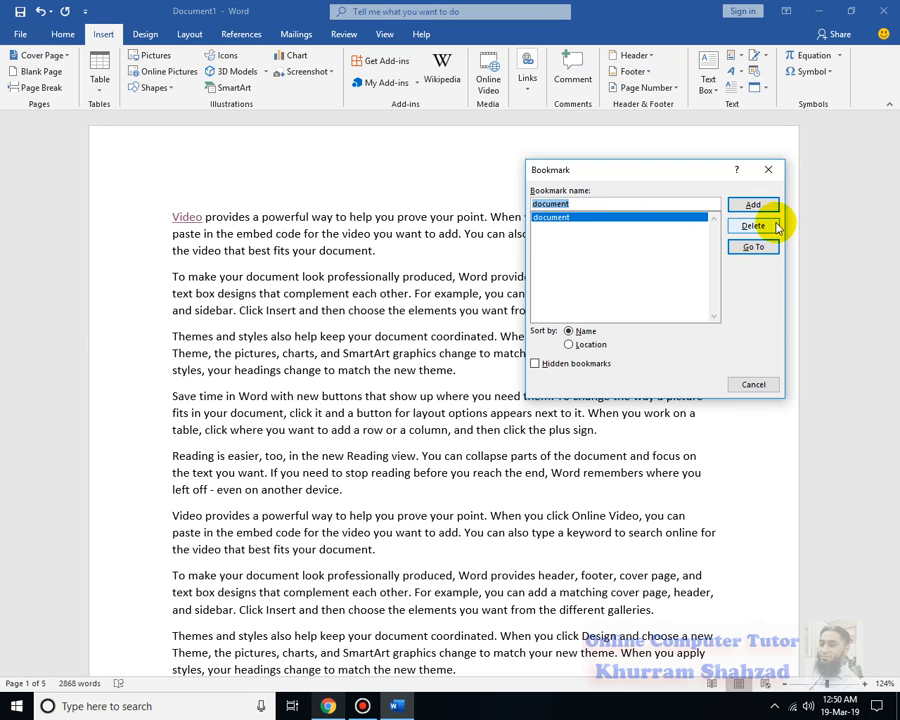
click(758, 246)
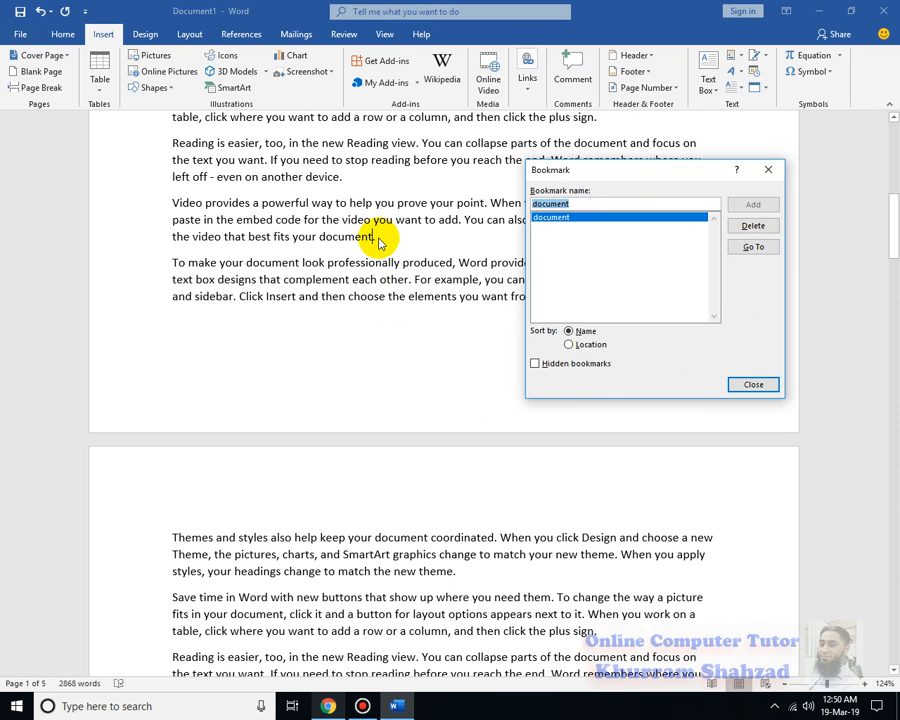
click(758, 384)
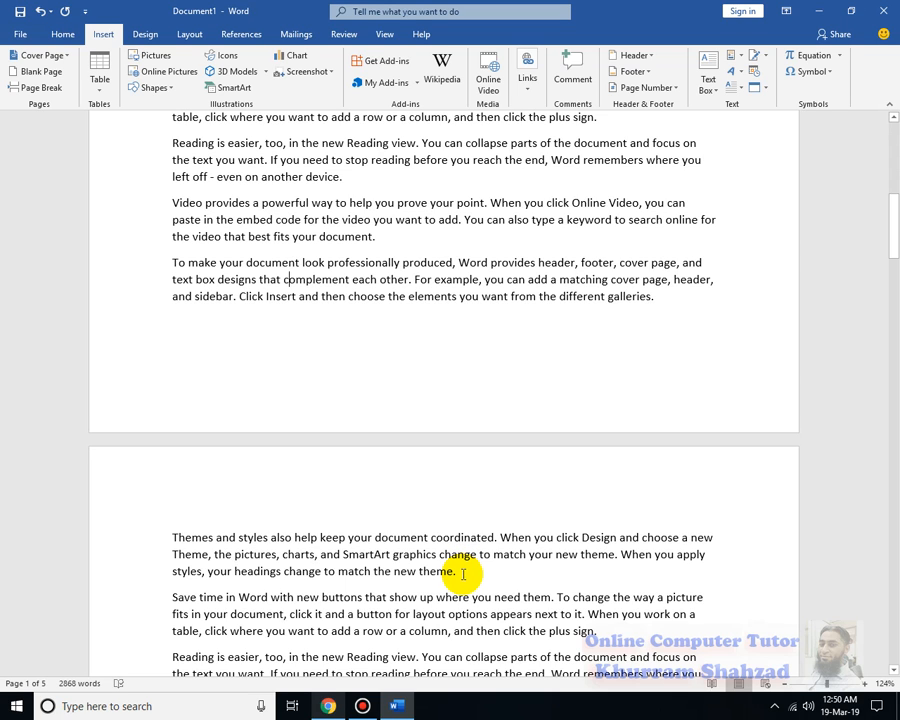
Add a bookmark named "device" after "even on another device." in the first "Reading is easier" paragraph on page 2
scroll(463, 574, down, 5)
click(370, 448)
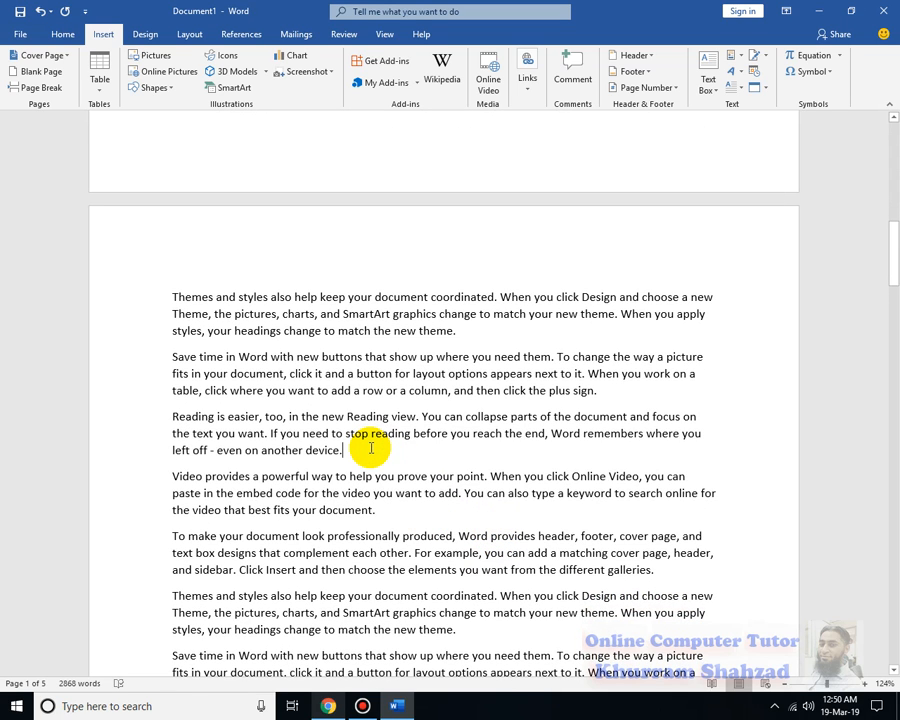
click(527, 72)
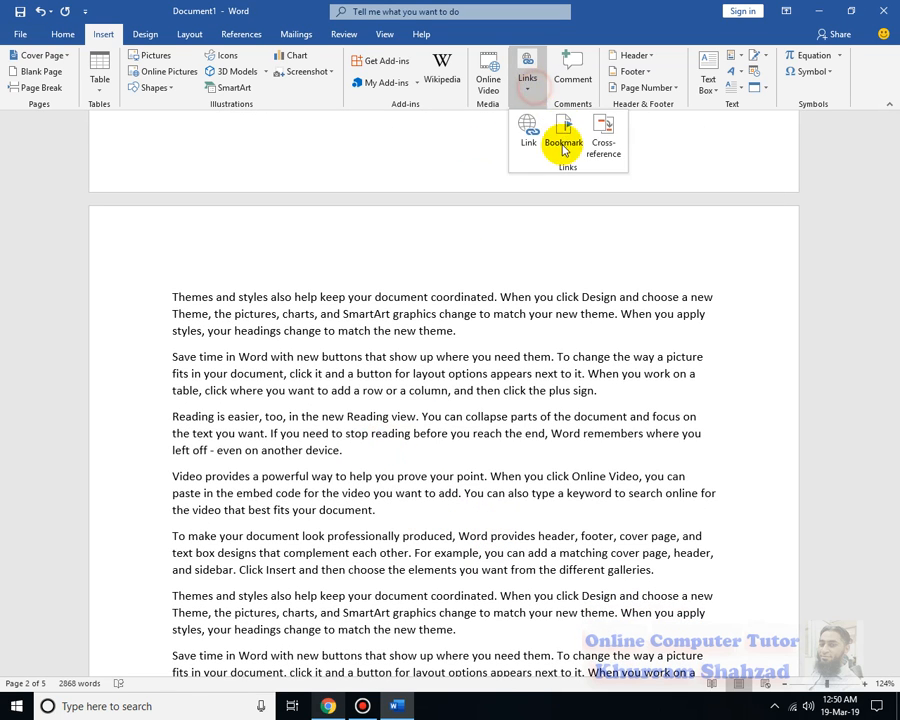
click(562, 146)
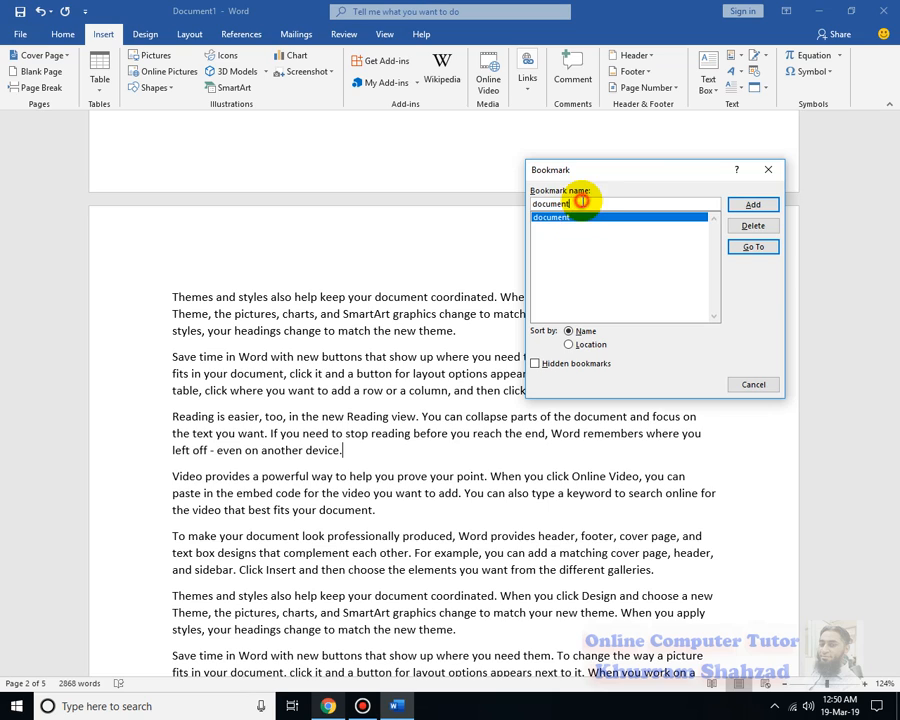
drag(592, 204, 472, 203)
text(dev)
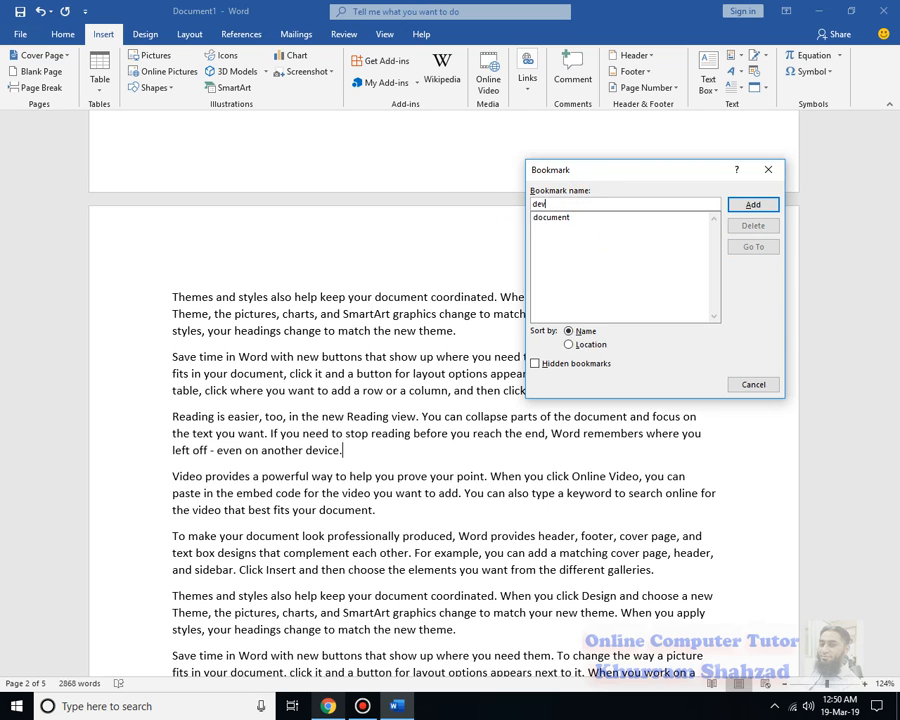
text(ice)
click(754, 200)
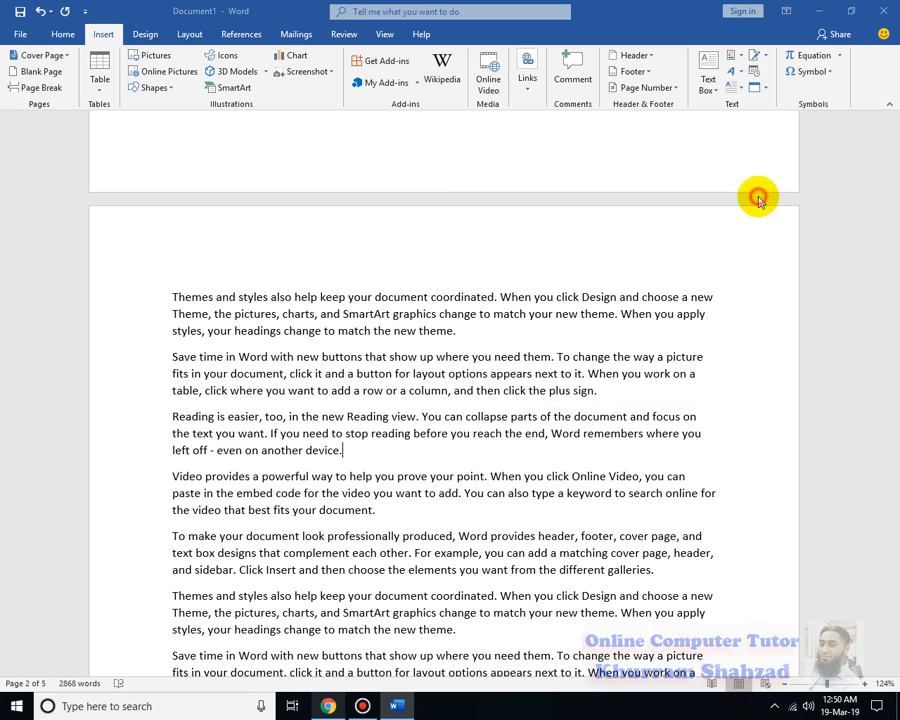
Return to the start of the document, go to the "device" bookmark and close the bookmark dialog
scroll(517, 643, down, 5)
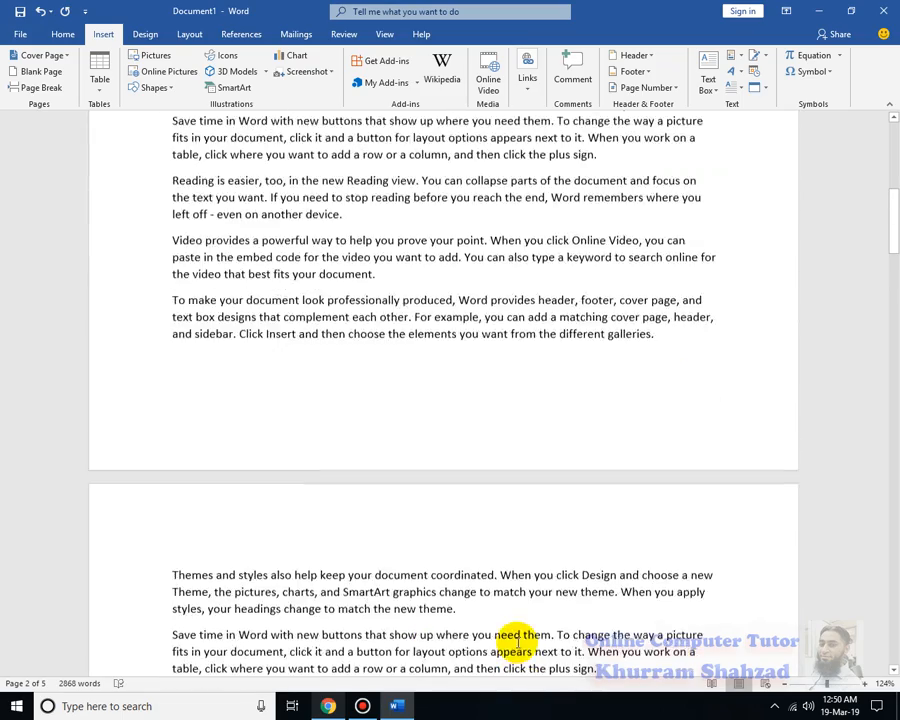
scroll(517, 643, up, 11)
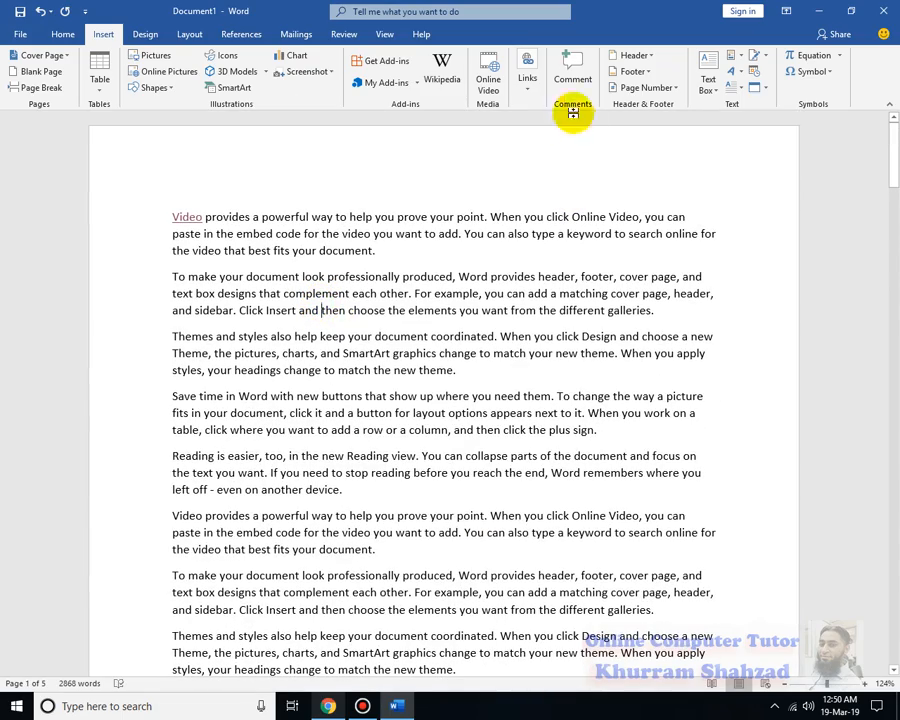
click(527, 78)
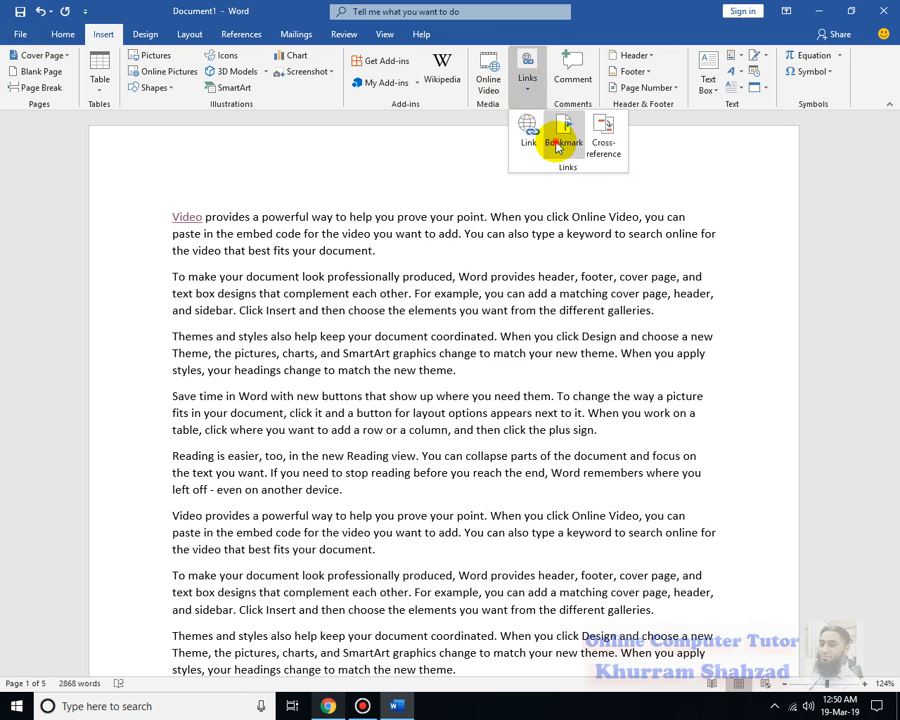
click(560, 146)
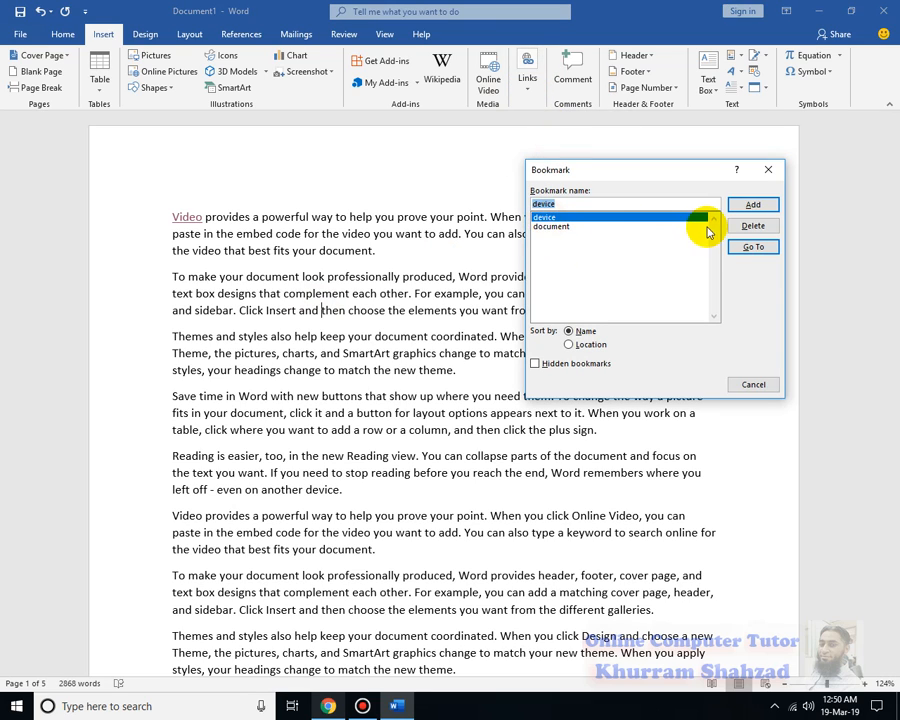
click(760, 247)
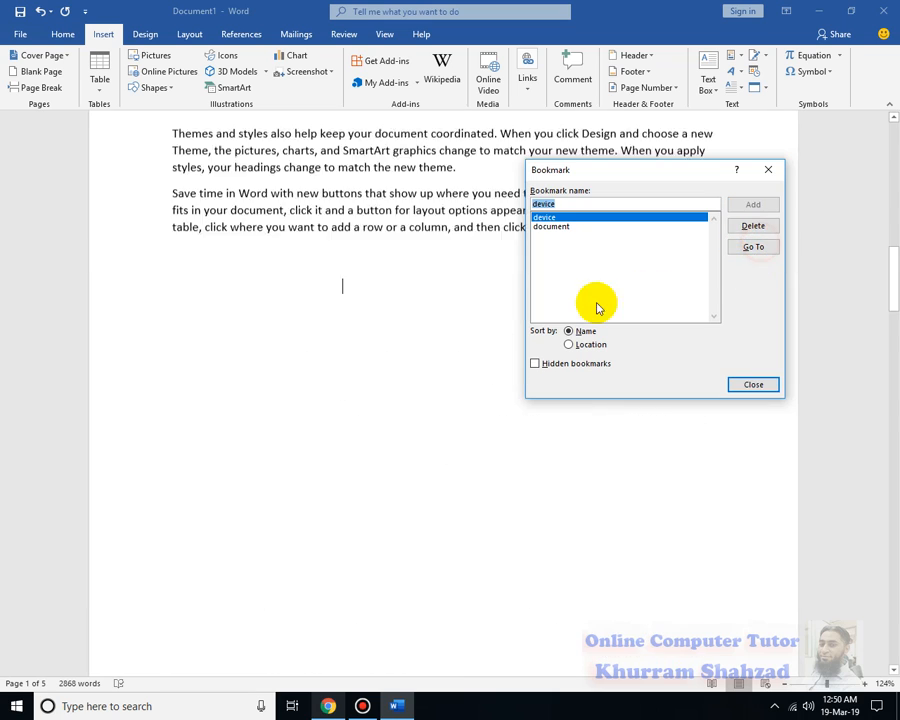
click(752, 383)
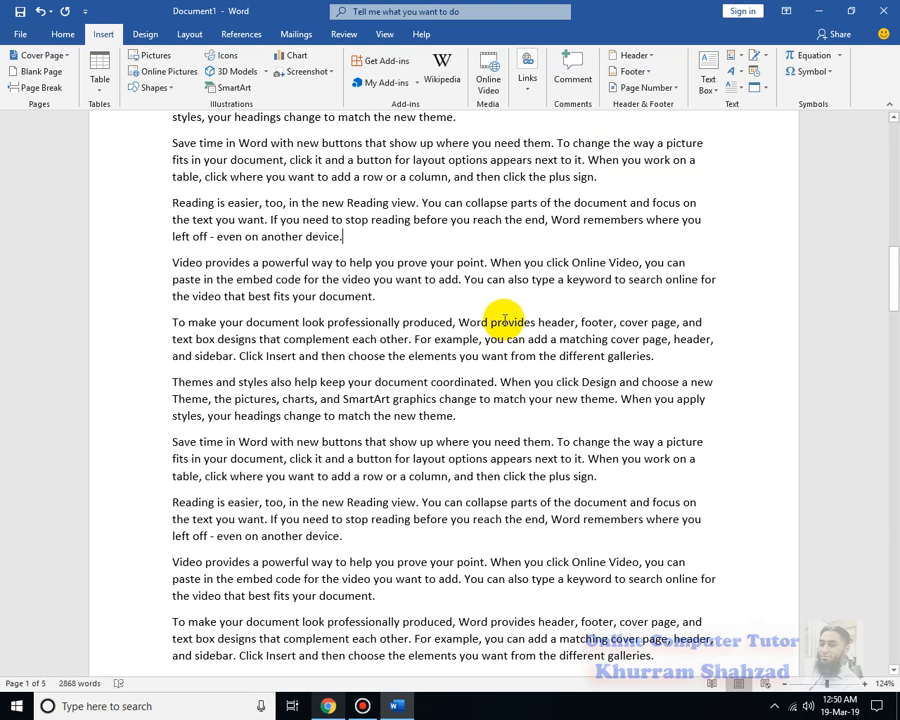
click(341, 236)
drag(172, 262, 446, 460)
scroll(512, 424, up, 15)
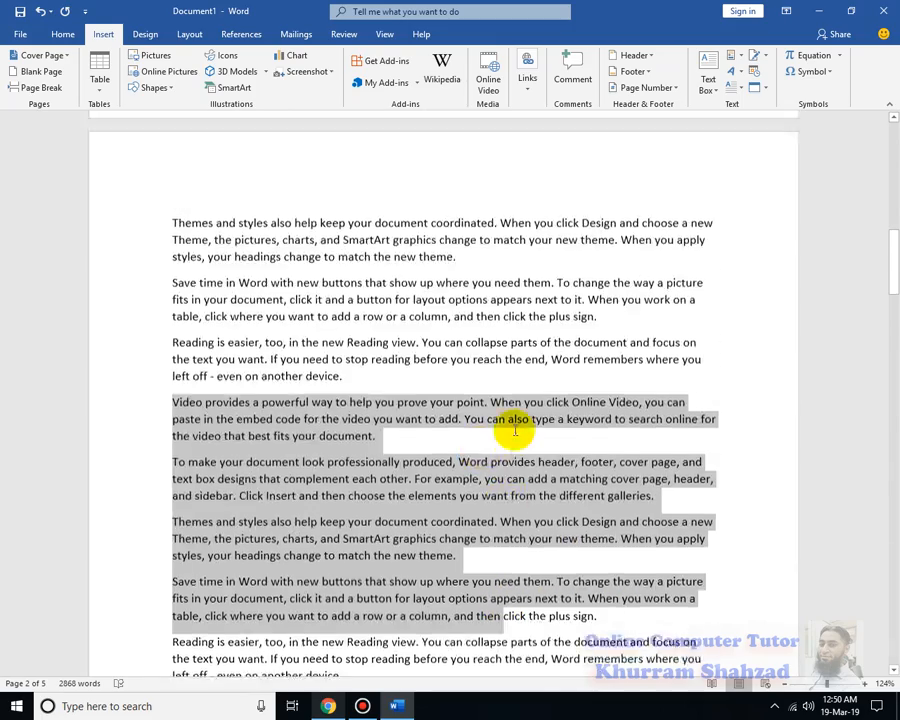
scroll(517, 430, up, 10)
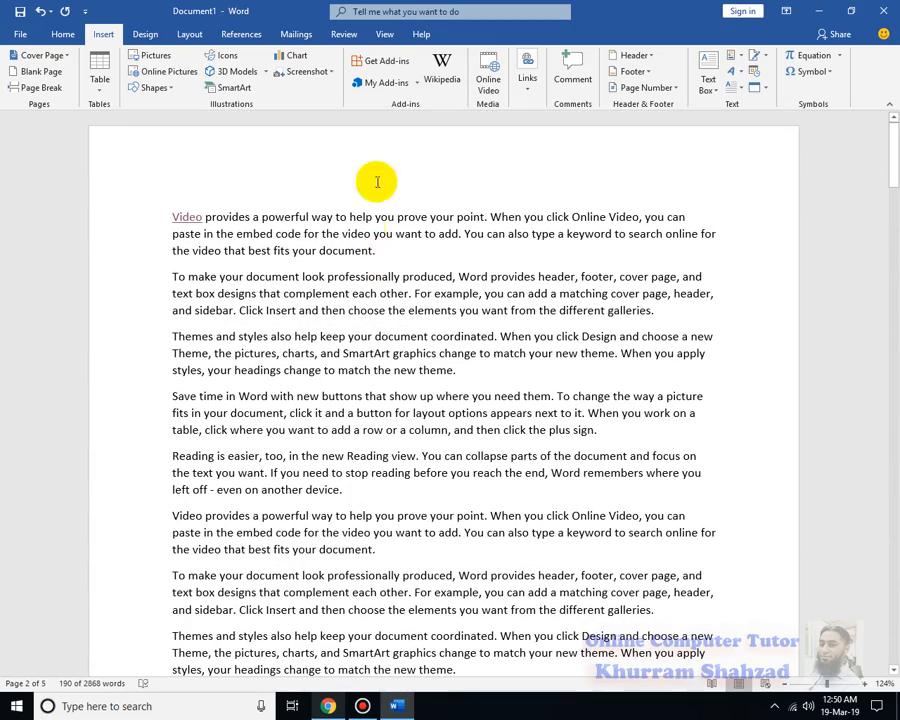
click(527, 75)
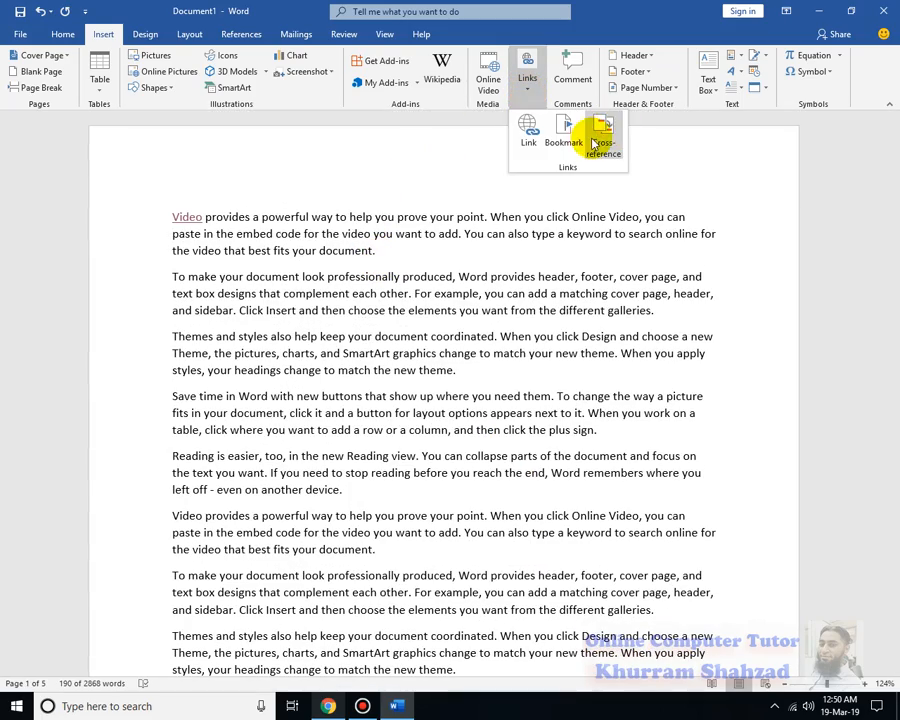
Insert blank paragraphs before the "Video" hyperlink at the document start to push the text onto page 2
click(170, 222)
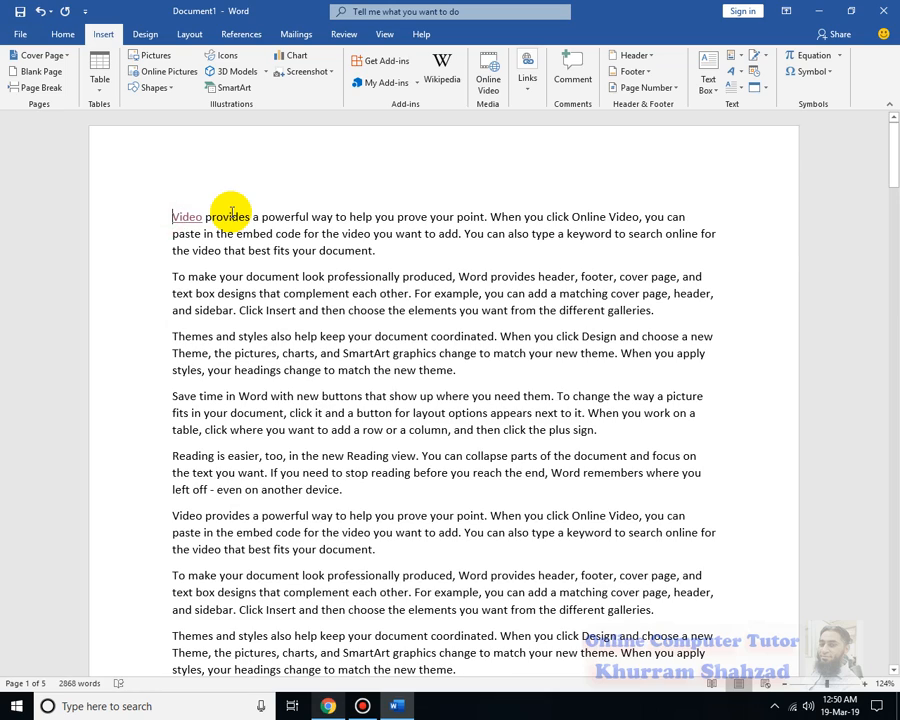
key(Return)
key(Return)
key(Return)
key(Return)
key(Return)
key(Return)
key(Return)
key(Return)
key(Return)
key(Return)
key(Return)
key(Return)
key(Return)
key(Return)
key(Return)
key(Return)
key(Return)
key(Return)
key(Return)
key(Return)
key(Return)
key(Return)
key(Return)
key(Return)
key(Return)
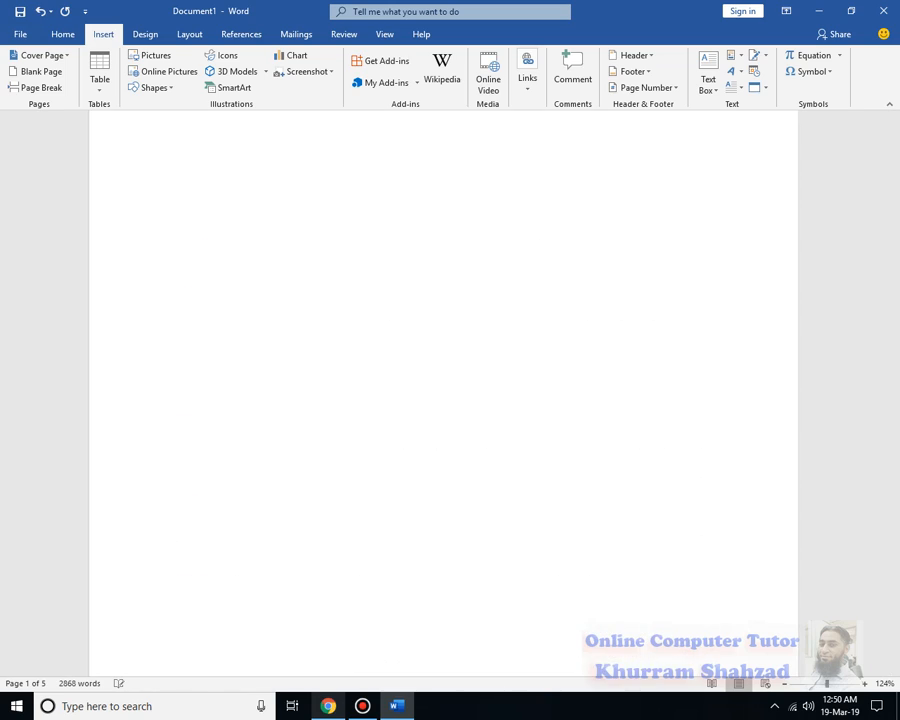
Split the first paragraph after the "Video" hyperlink so that the word stands on its own line
scroll(201, 352, down, 2)
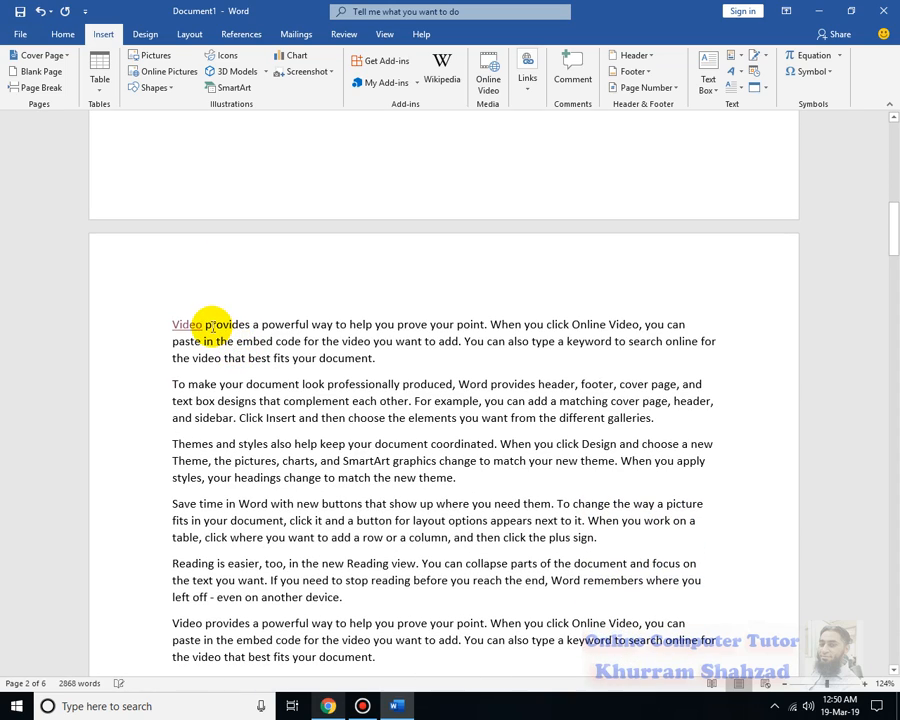
click(208, 324)
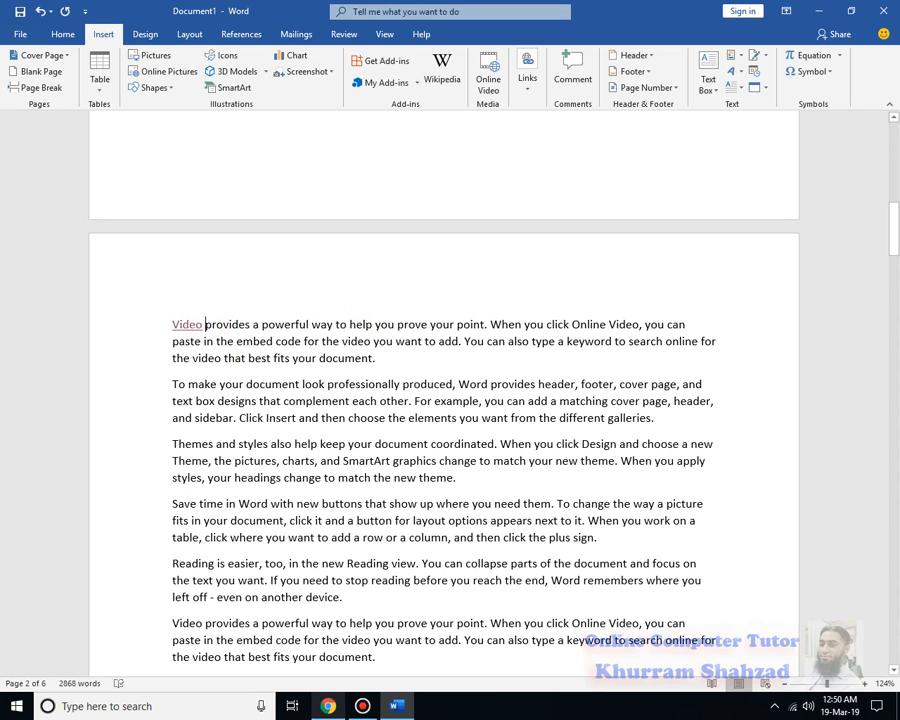
key(Return)
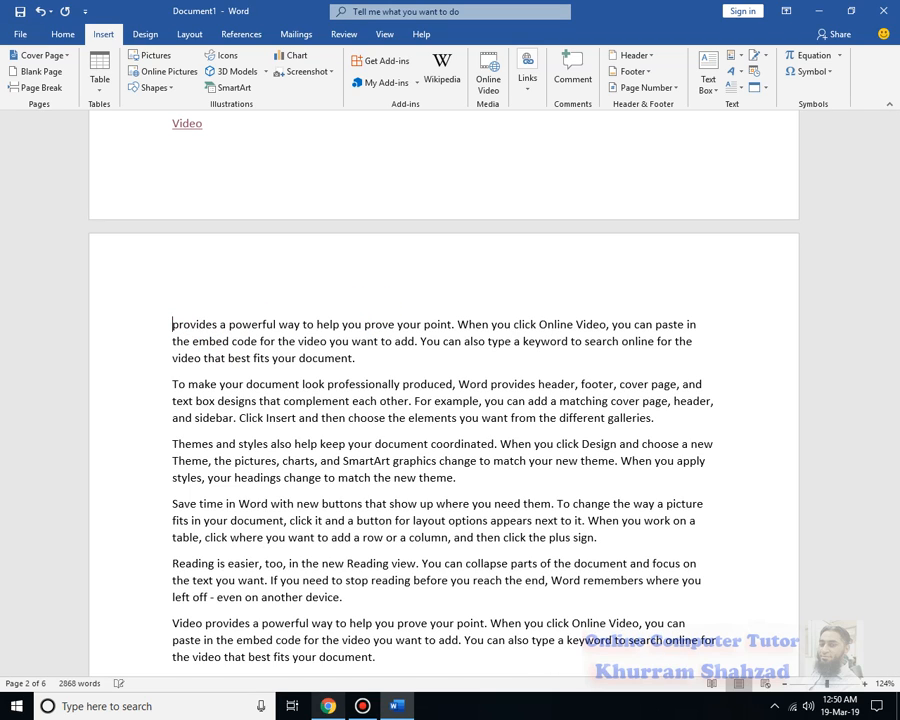
Move the "Video" hyperlink onto page 2 and put "To" of the "To make your document" paragraph on its own line
click(172, 123)
key(Return)
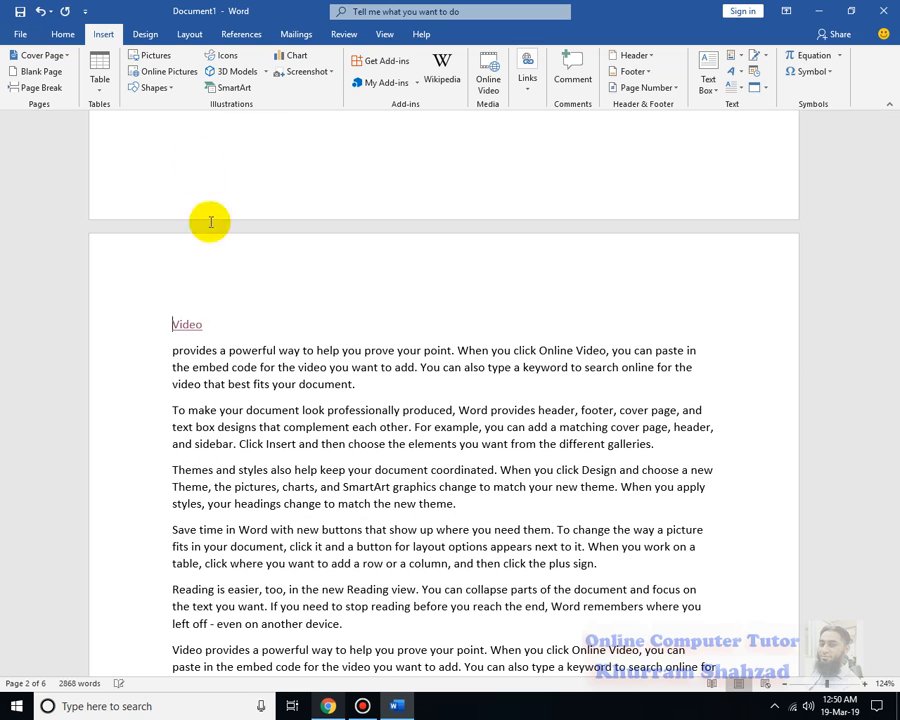
click(187, 411)
key(Return)
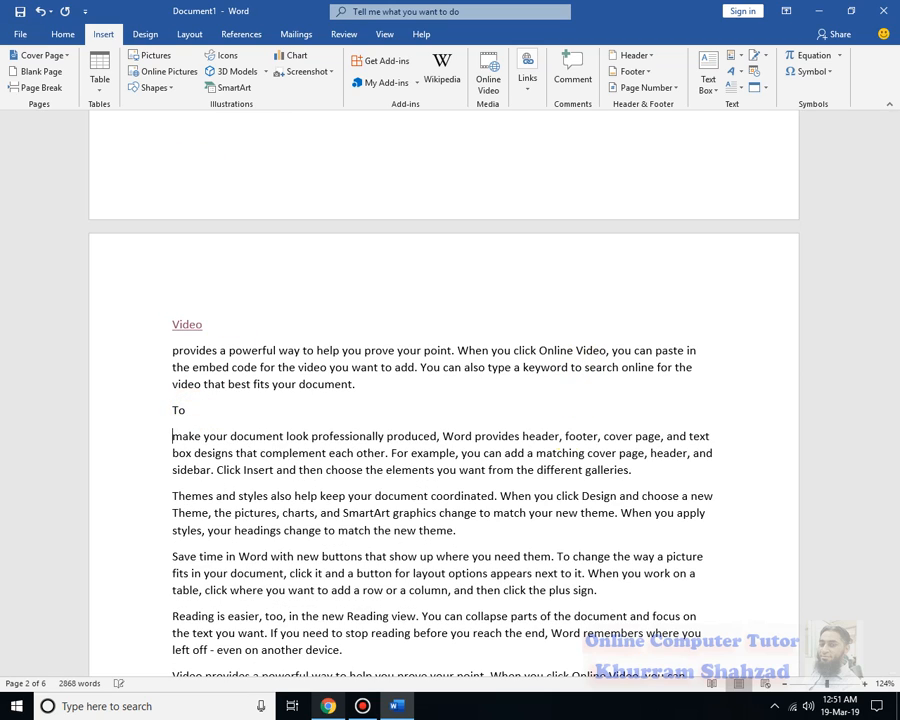
Put "Themes" and "Save" on their own lines, splitting them from the first two paragraphs on page 2 that start with them
scroll(549, 523, down, 3)
click(214, 336)
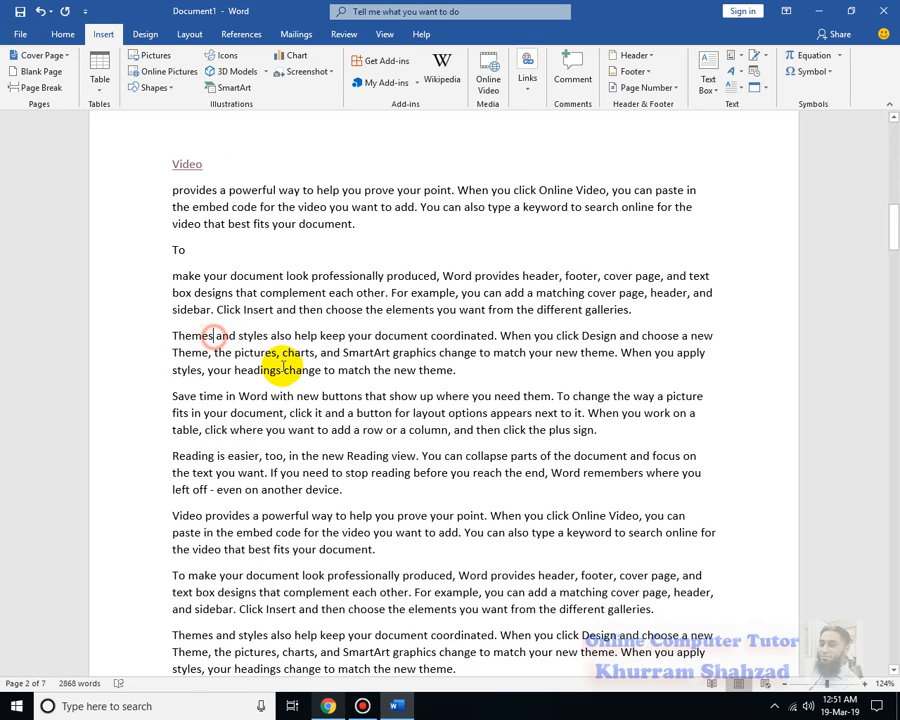
key(Return)
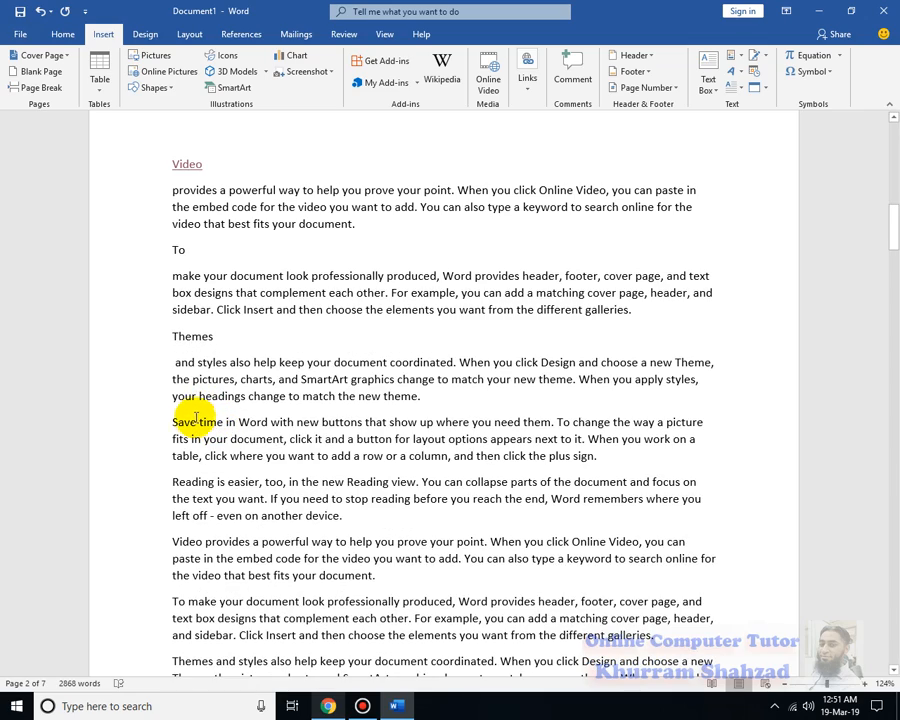
click(199, 421)
key(Return)
Put "Save time" on its own line, splitting it from the last "Save time in Word" paragraph on page 2
scroll(200, 476, down, 5)
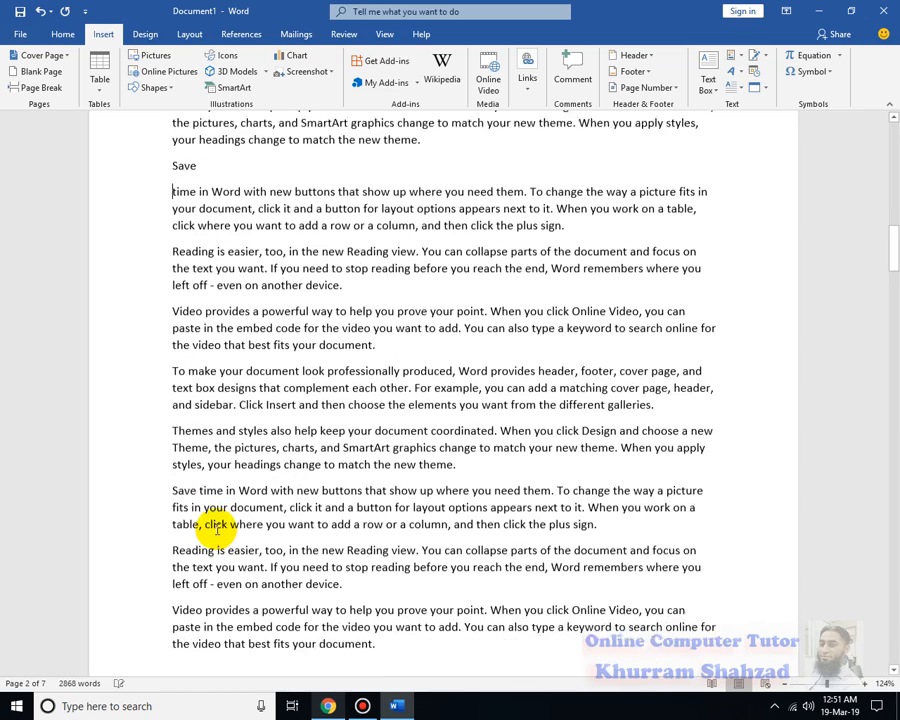
click(229, 466)
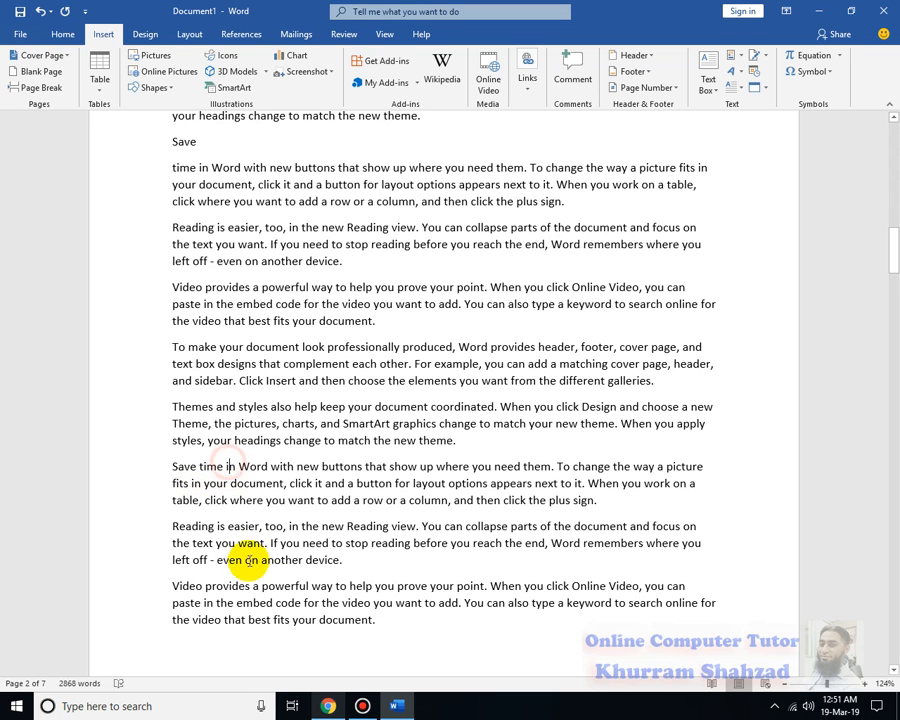
key(Return)
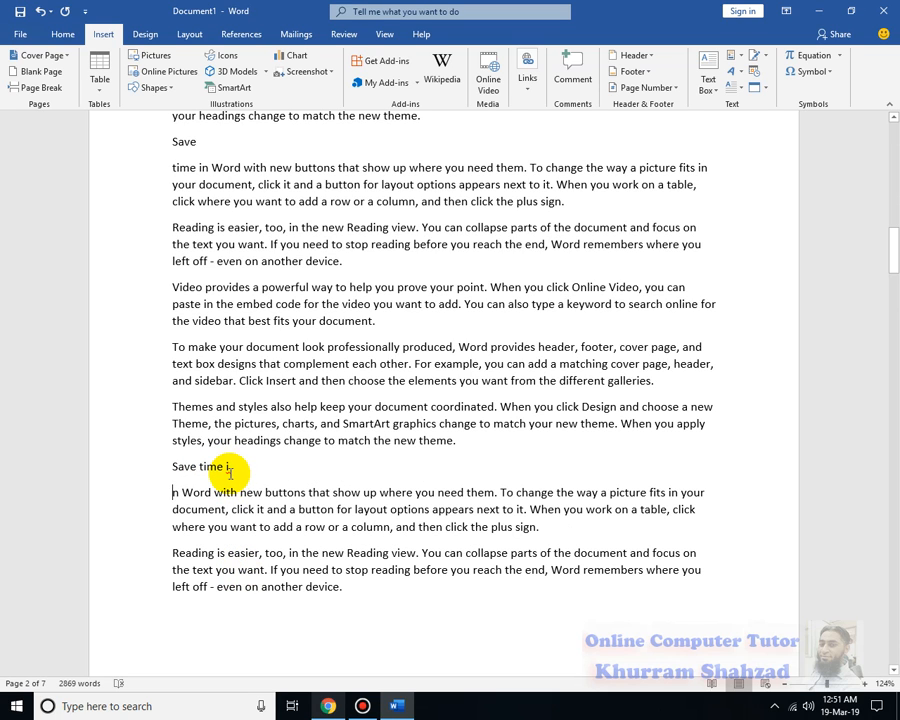
key(BackSpace)
click(226, 466)
key(Return)
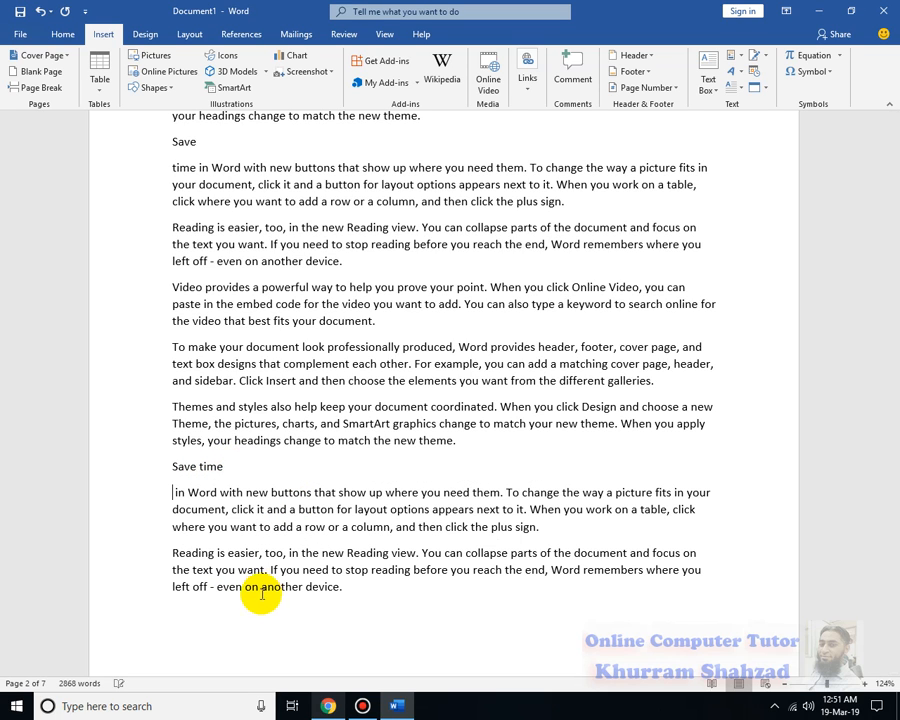
Split "Video provides a powerful" from its paragraph and place it on its own line at the start of page 3
scroll(227, 573, down, 10)
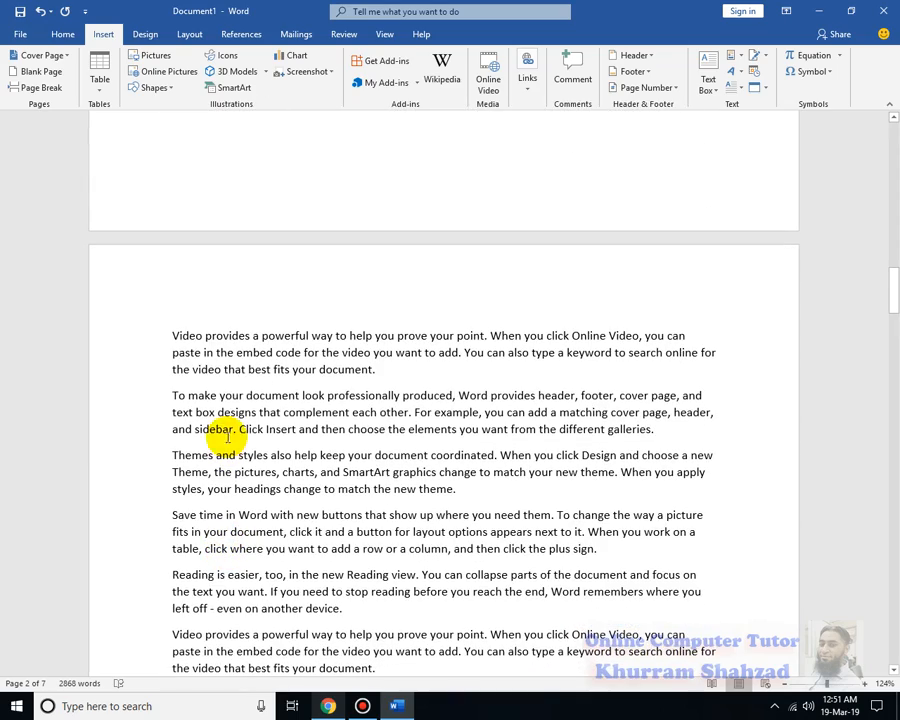
click(311, 336)
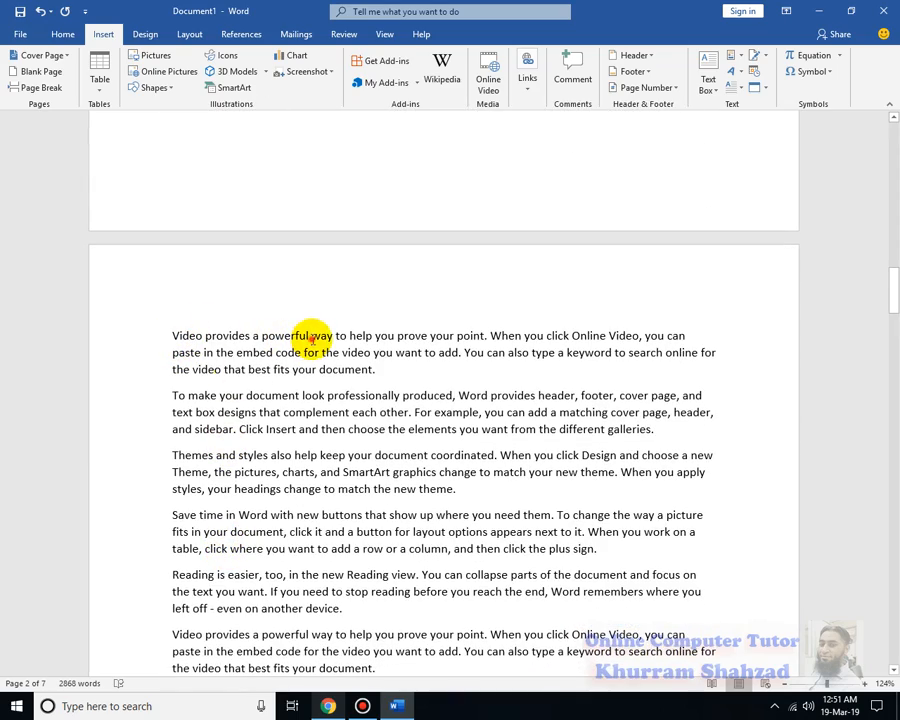
key(Return)
scroll(376, 572, down, 6)
scroll(372, 567, up, 9)
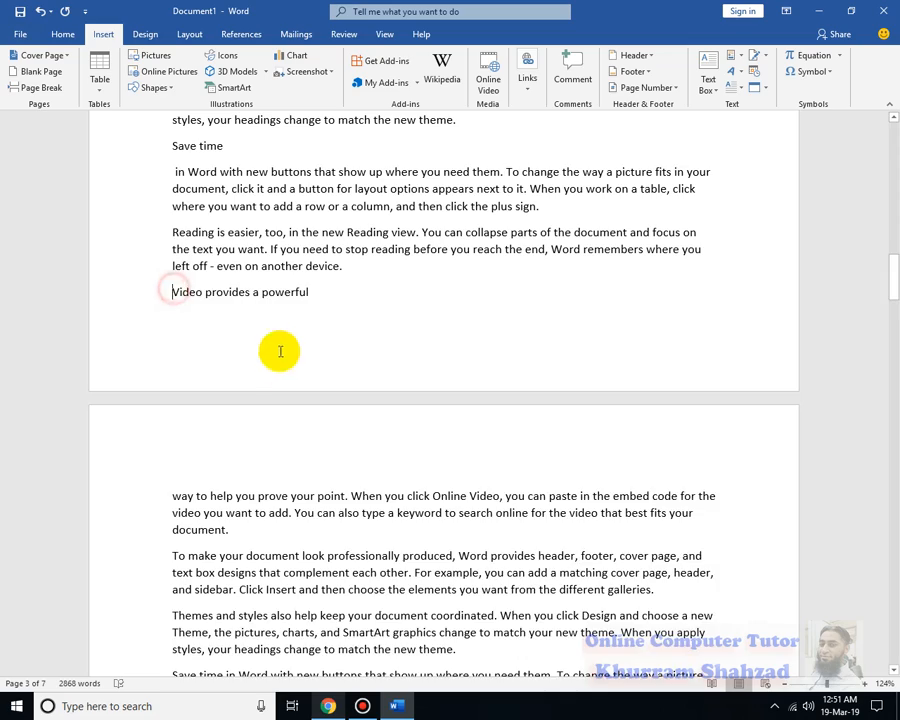
key(Return)
Put the sentence "Reading is easier, too, in the new Reading view." on its own line in the last such paragraph on page 3
scroll(335, 538, down, 10)
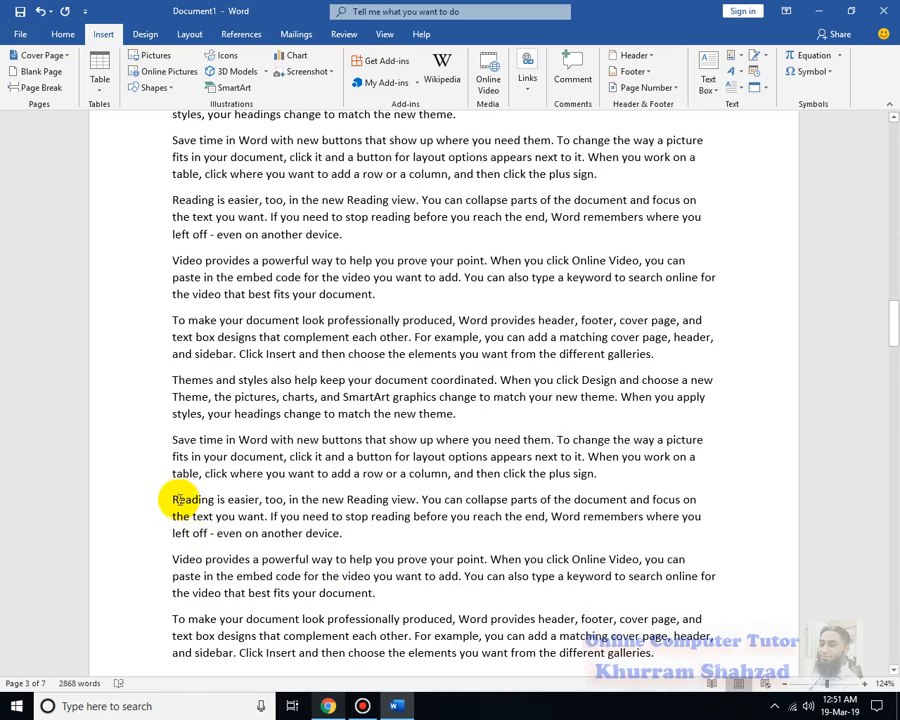
drag(172, 499, 256, 499)
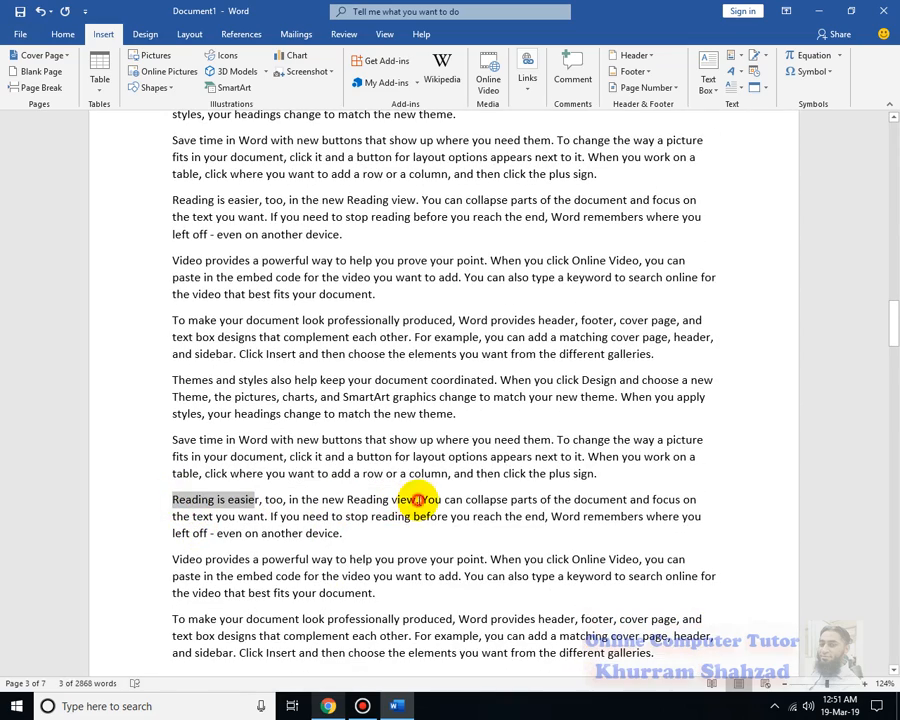
click(417, 499)
key(Return)
key(Delete)
Put "Themes and styles" on its own line, splitting it from the first paragraph on page 4
scroll(472, 572, down, 4)
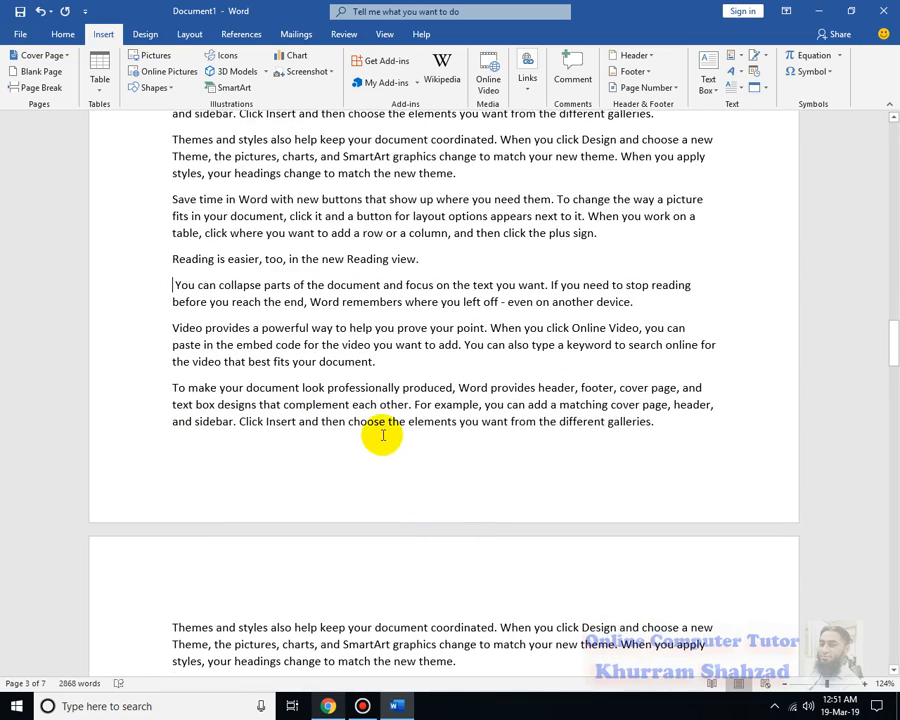
scroll(297, 585, down, 7)
click(268, 424)
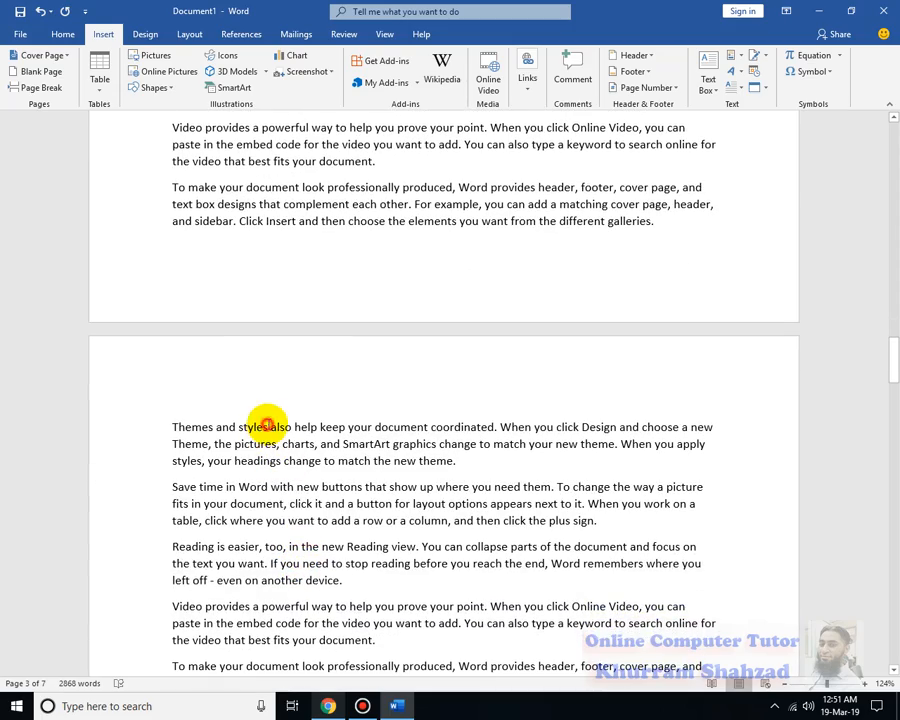
key(Return)
Put "Save time in Word" on its own line, splitting it from the last paragraph on page 4
scroll(340, 535, down, 6)
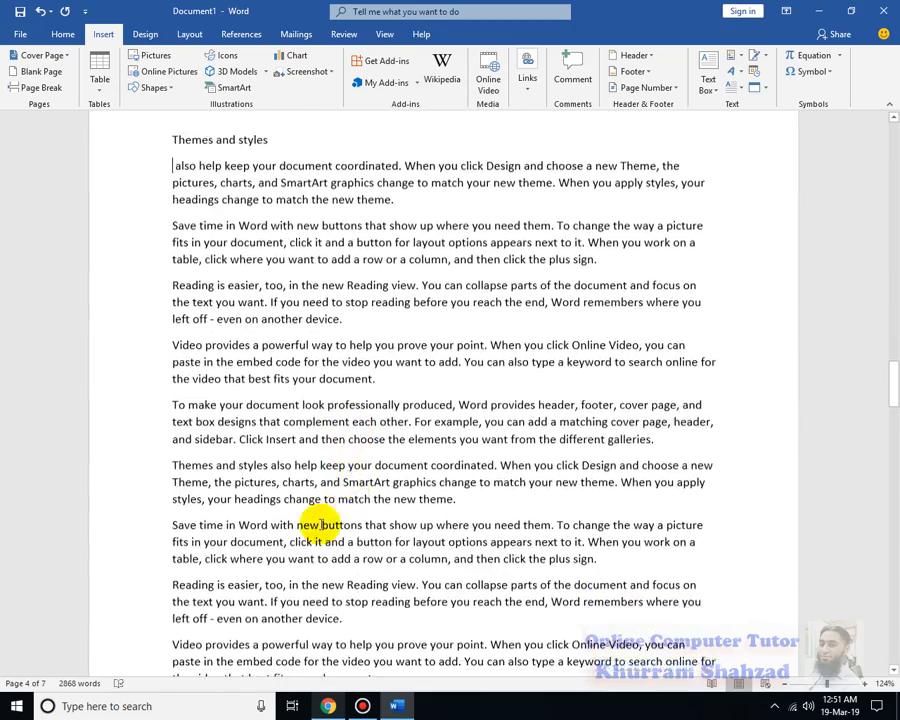
scroll(290, 545, down, 5)
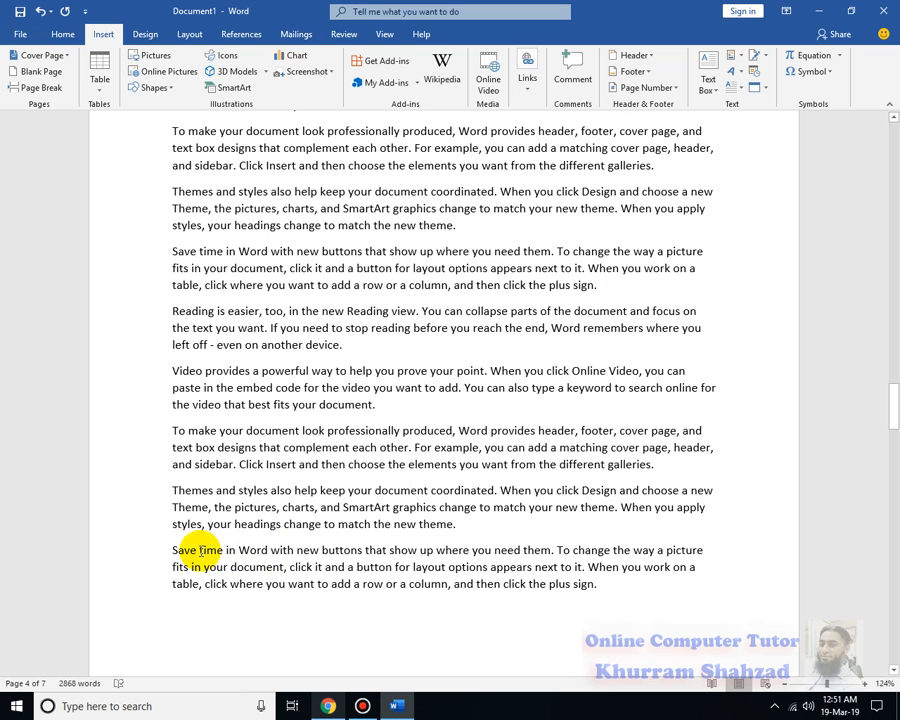
click(265, 550)
key(ctrl+Return)
Split "Video provides a powerful" from its paragraph and place it on its own line at the start of page 6
scroll(429, 572, down, 15)
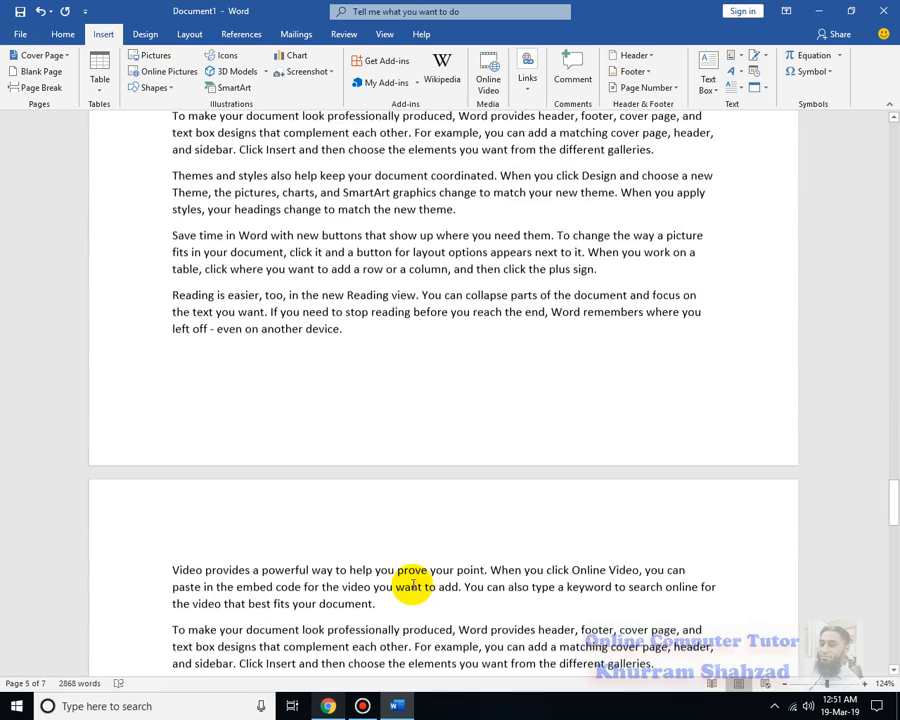
scroll(432, 580, down, 2)
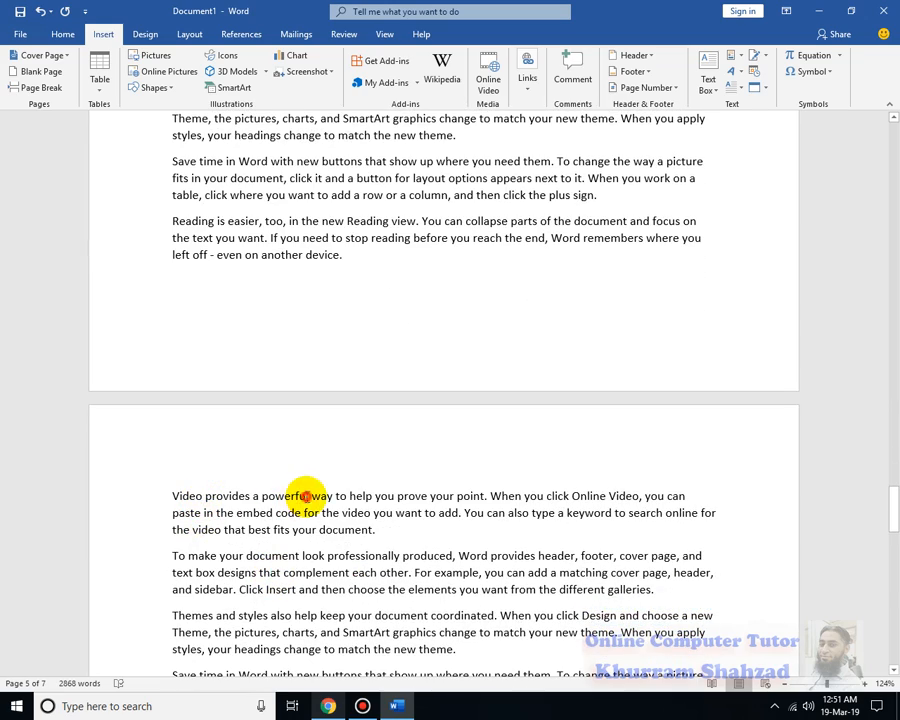
click(311, 495)
key(ctrl+Return)
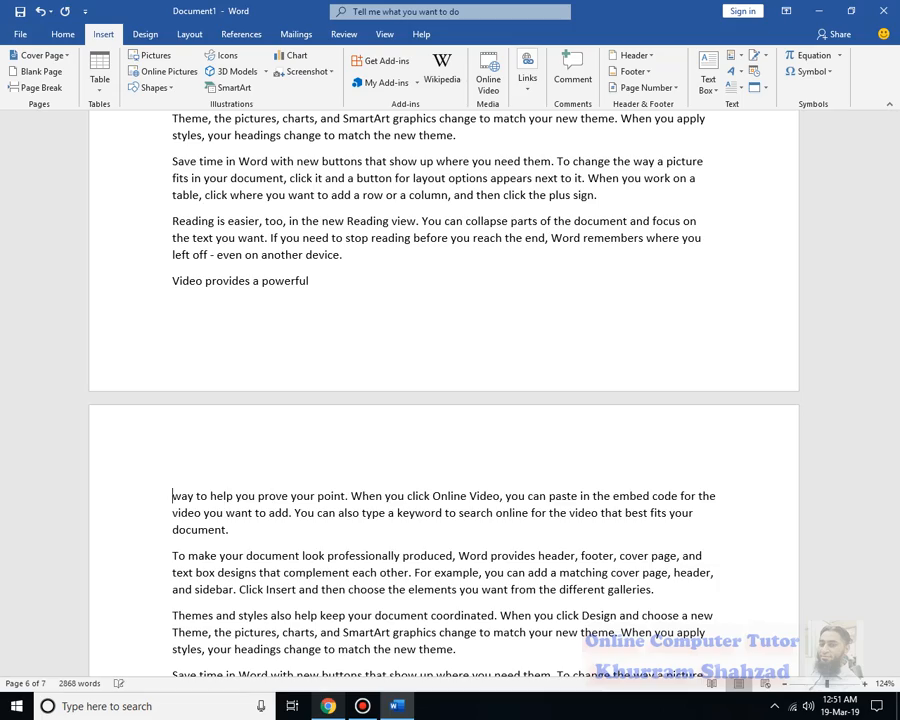
scroll(385, 552, up, 9)
scroll(376, 556, down, 2)
scroll(190, 570, down, 7)
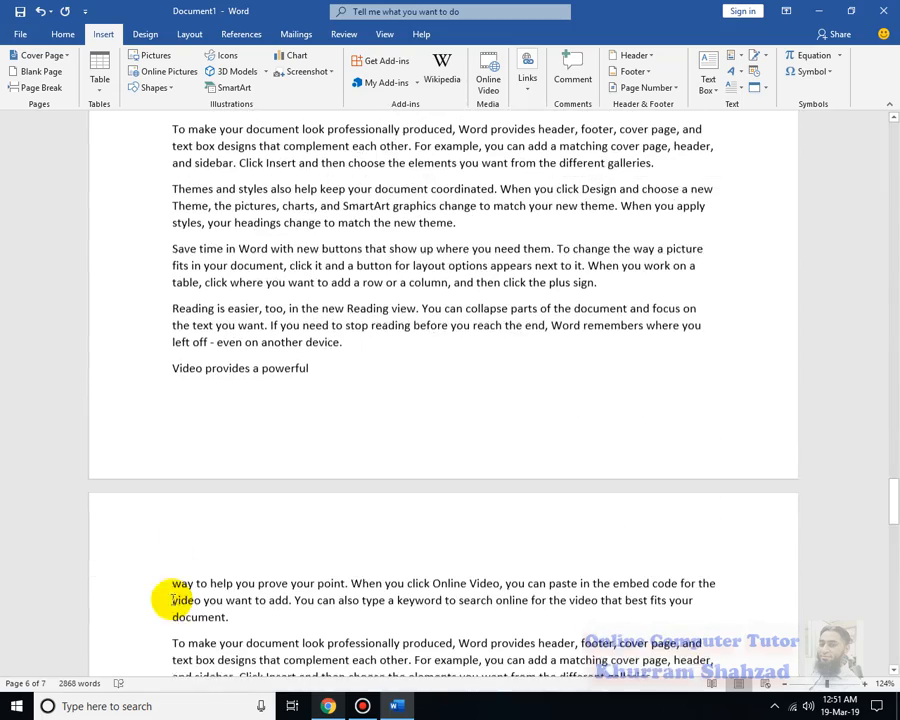
click(168, 361)
key(ctrl+Return)
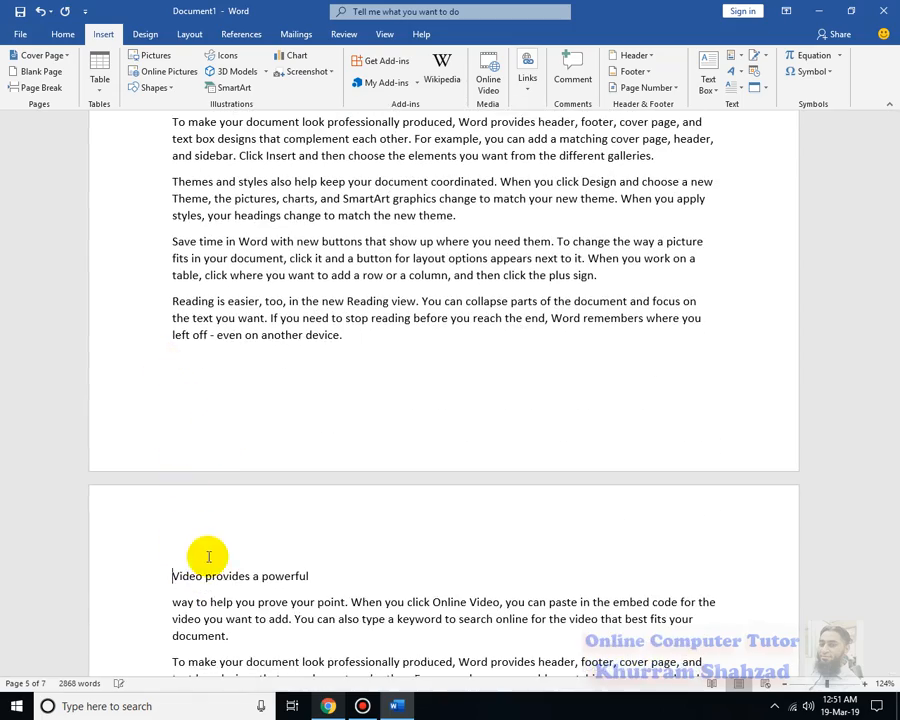
Apply the Heading 1 style to the "Video provides a powerful" line at the start of page 6
scroll(300, 540, down, 3)
click(314, 453)
click(153, 441)
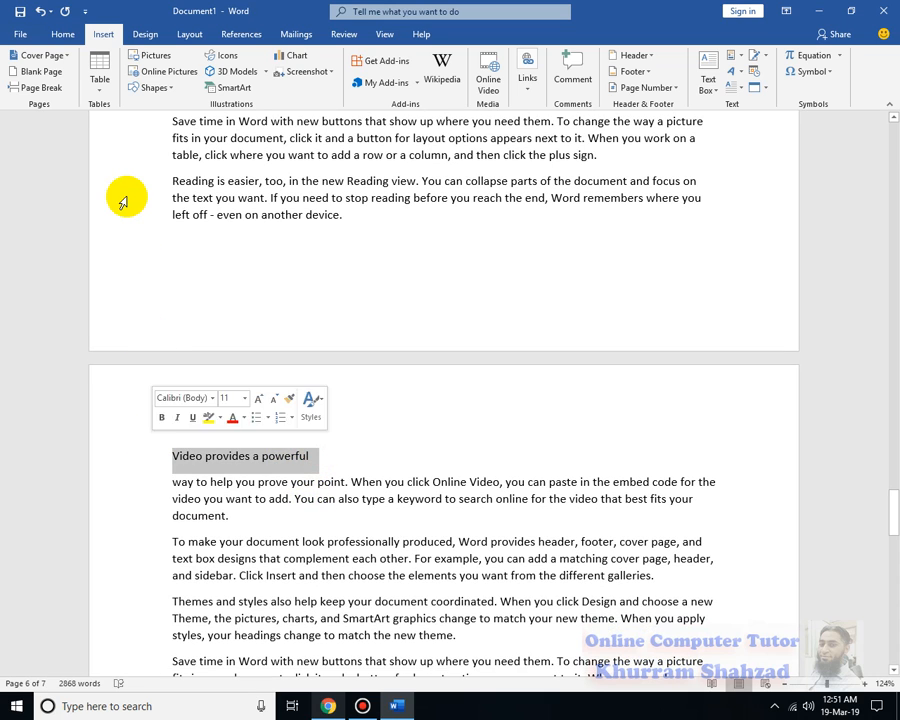
click(62, 33)
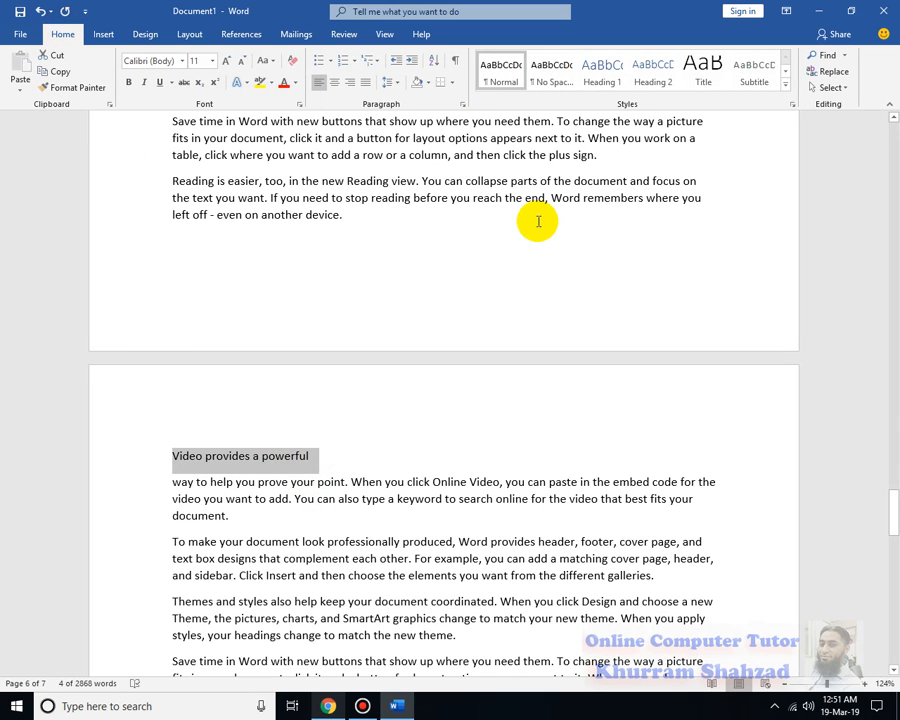
click(602, 72)
Apply the Heading 1 style to the "Themes and styles" line at the start of page 4
scroll(297, 316, up, 3)
scroll(300, 330, up, 10)
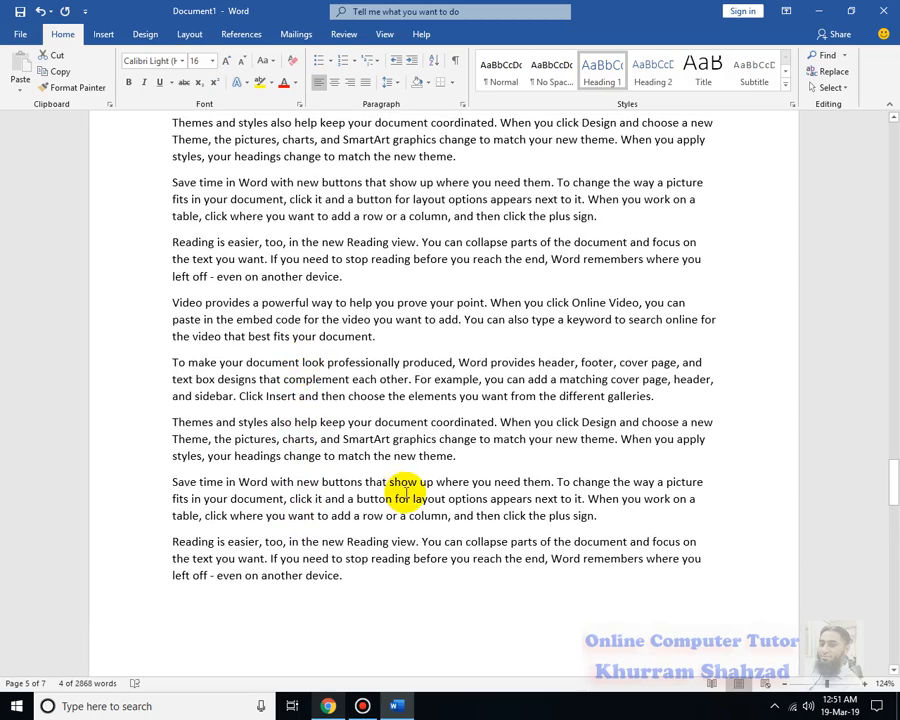
scroll(402, 490, up, 3)
scroll(403, 488, up, 4)
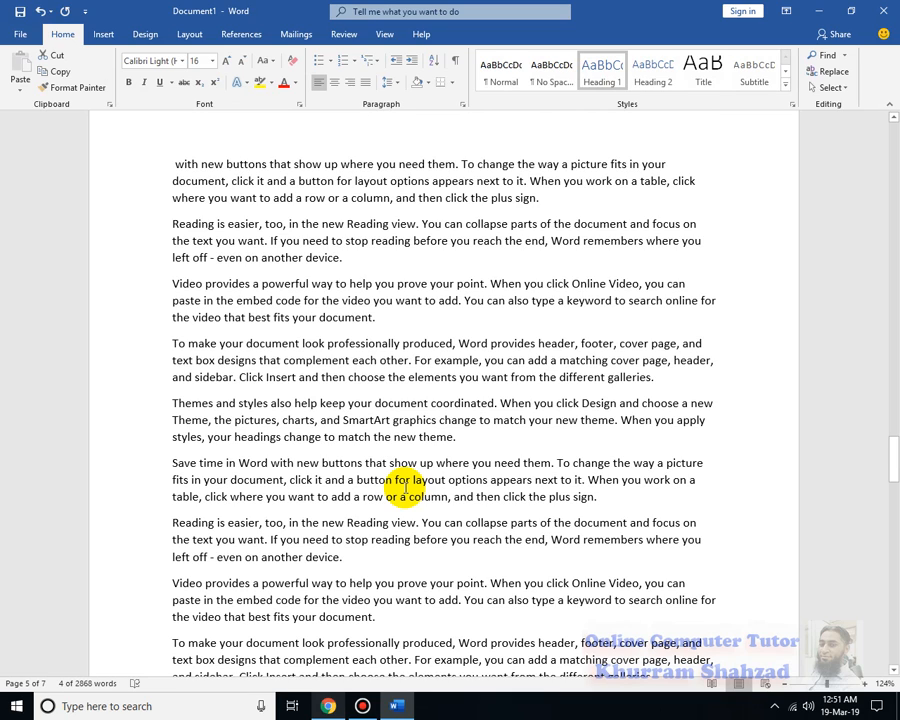
scroll(404, 488, up, 10)
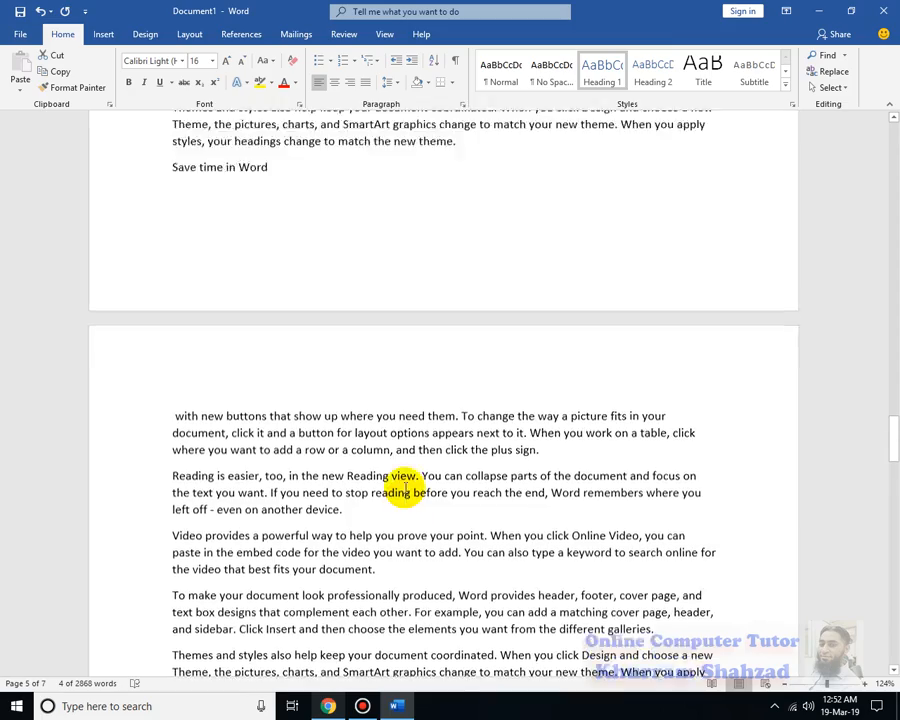
scroll(404, 488, up, 7)
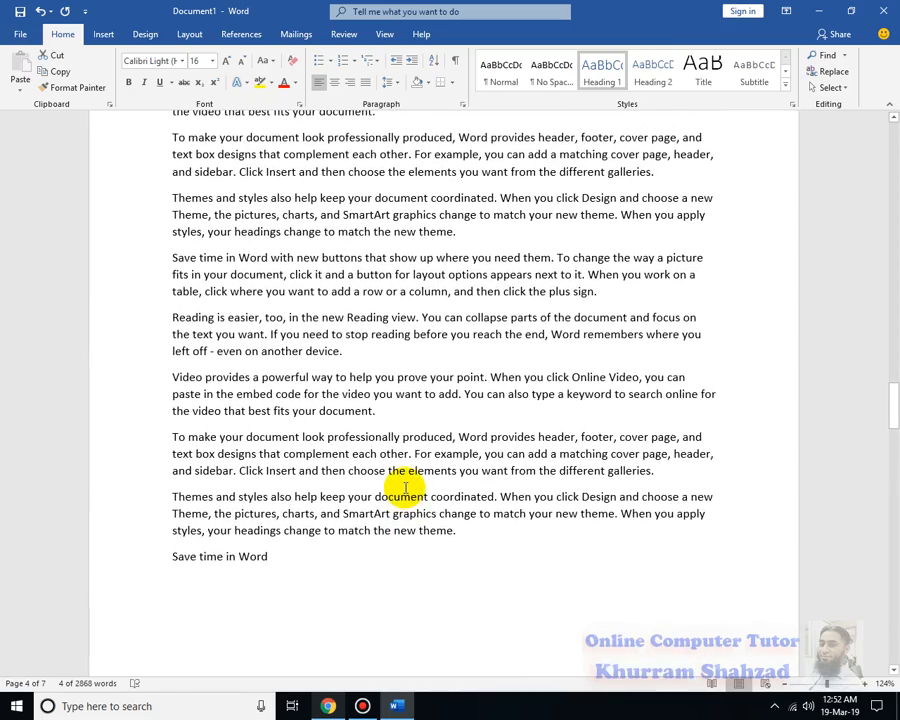
scroll(404, 488, up, 10)
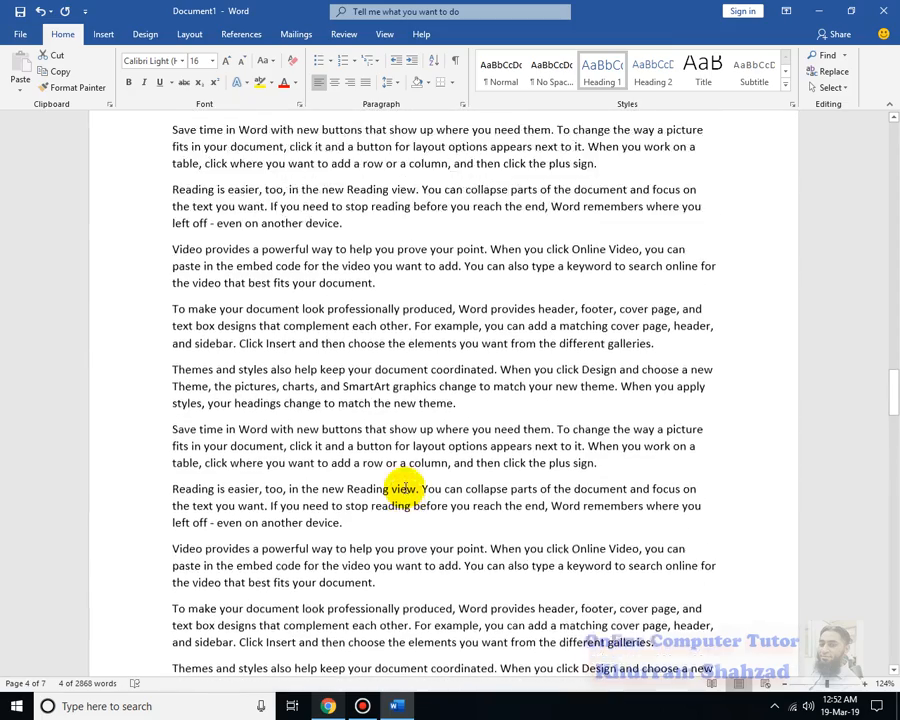
drag(285, 318, 211, 318)
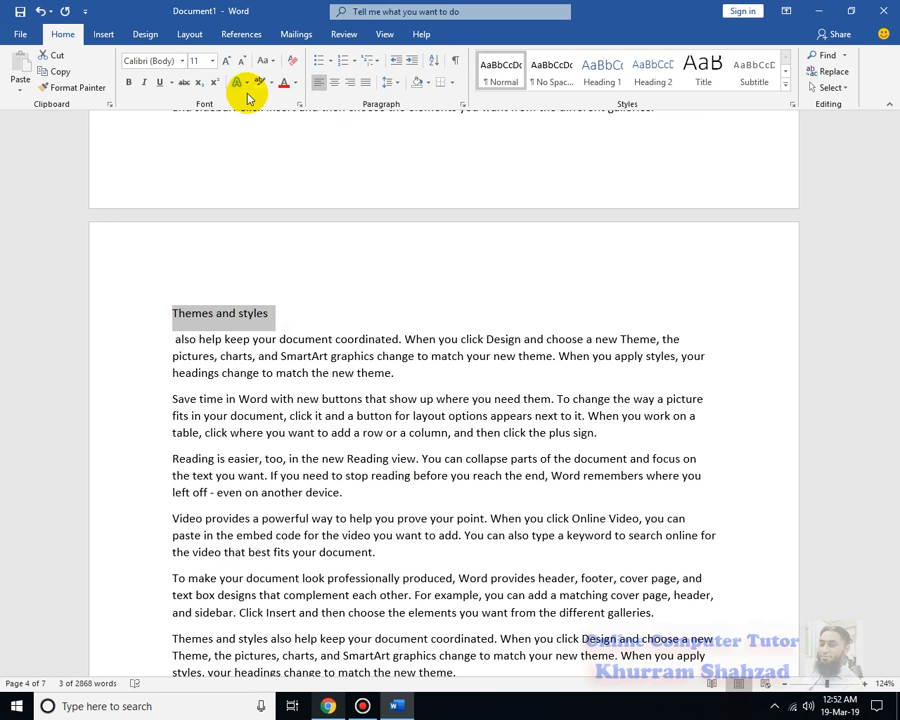
click(603, 70)
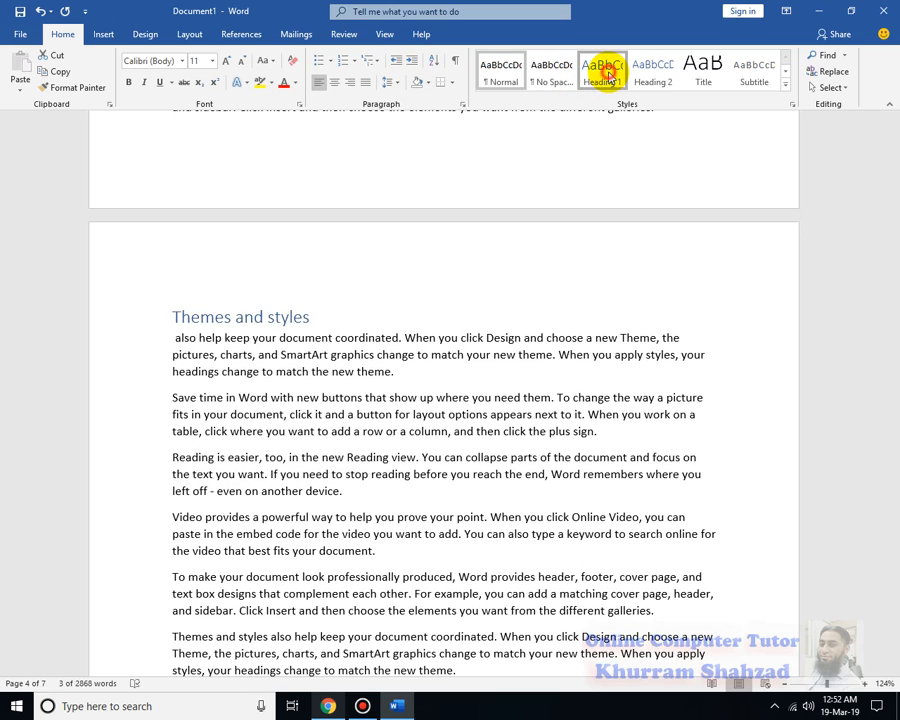
Apply the Heading 1 style to the separate line "Reading is easier, too, in the new Reading view." on page 3
scroll(320, 612, up, 3)
scroll(247, 468, up, 4)
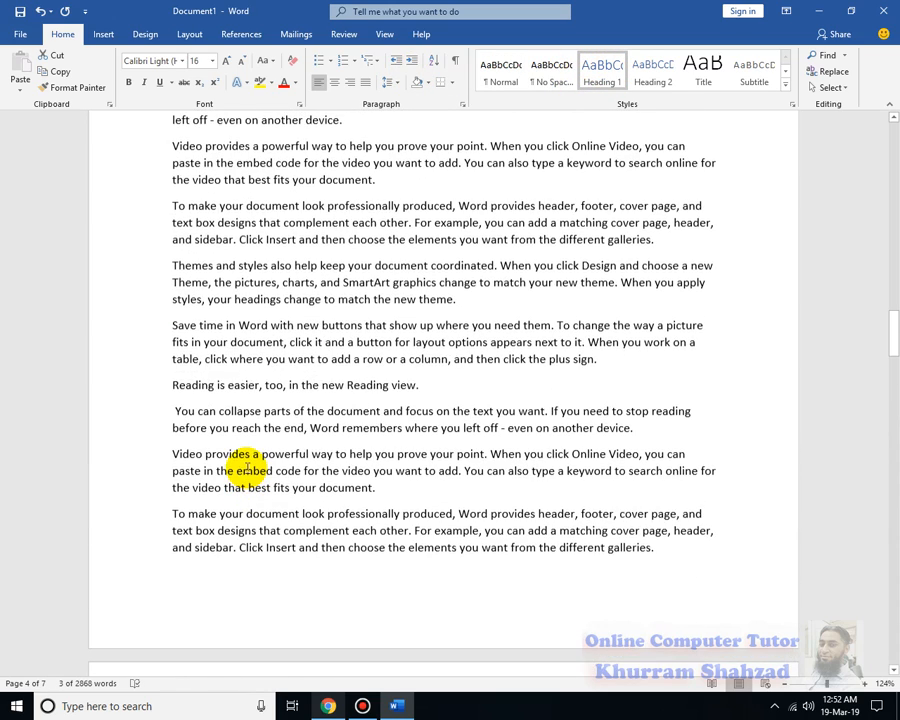
drag(423, 390, 149, 394)
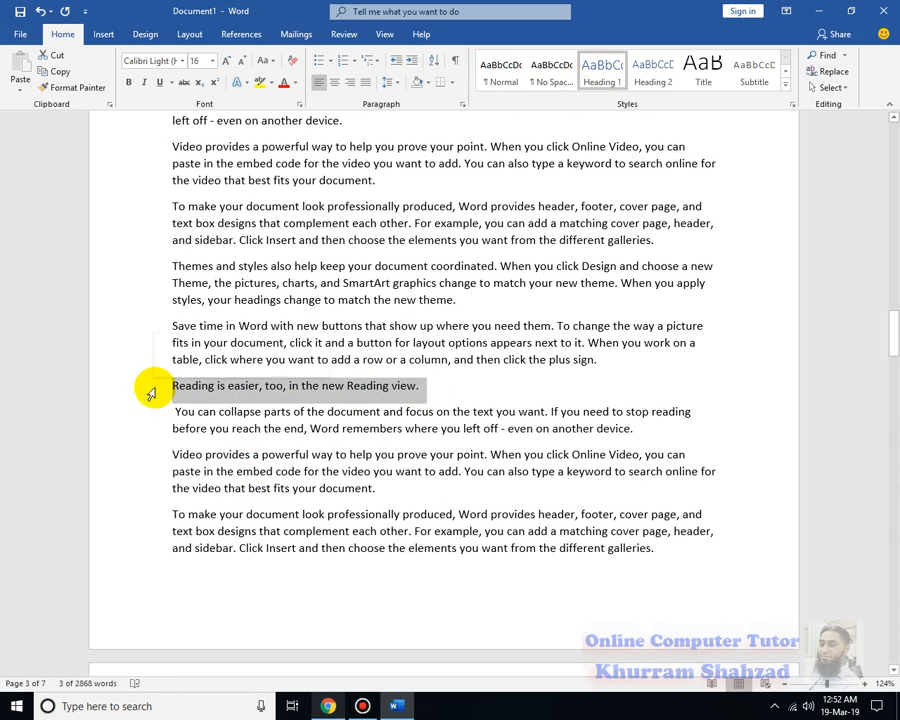
click(612, 72)
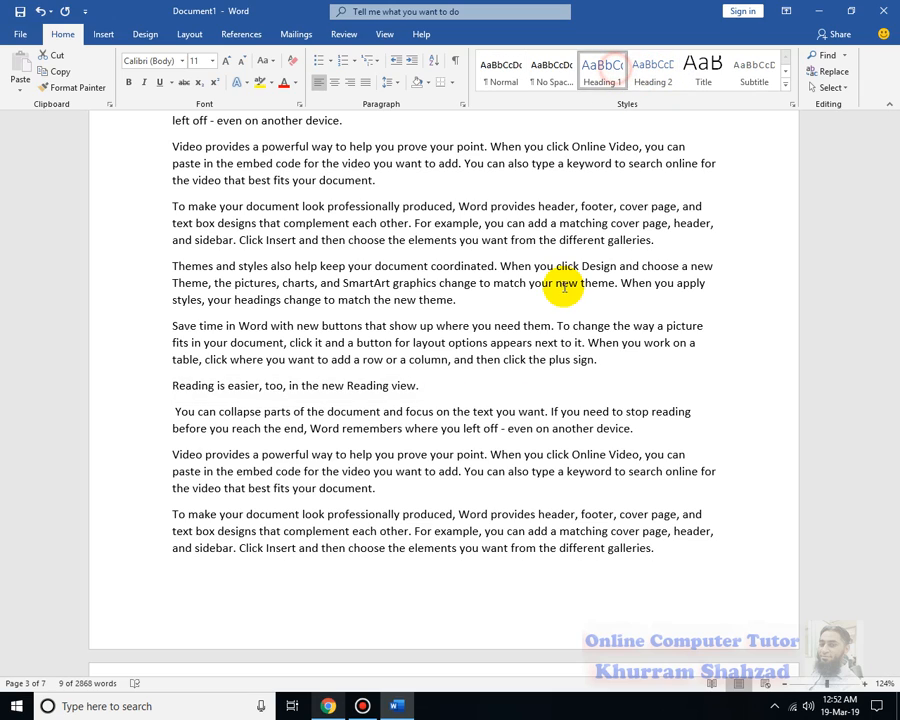
scroll(536, 356, up, 4)
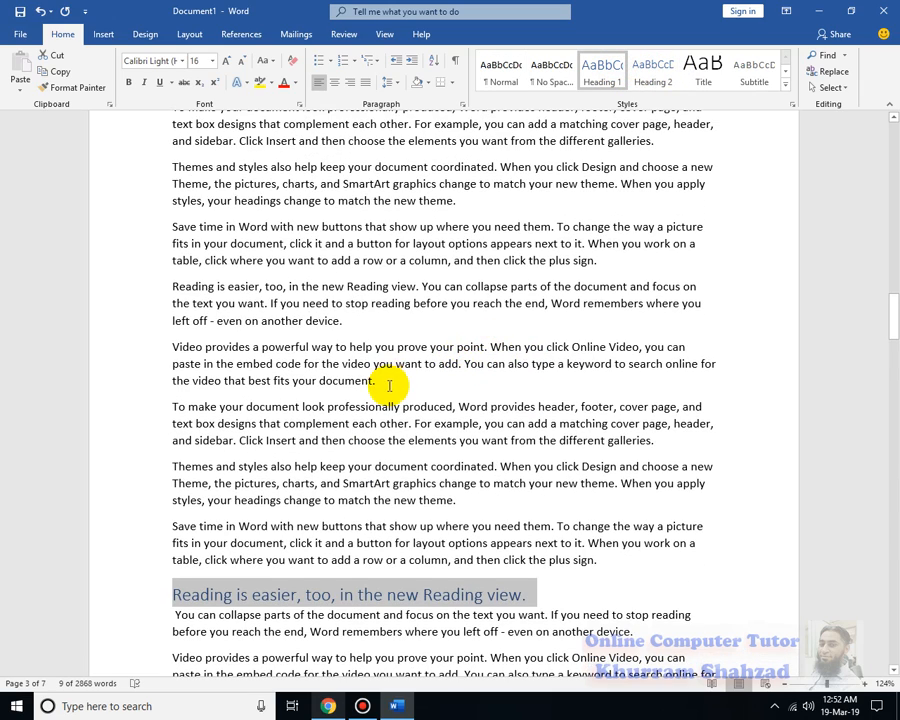
Apply the Heading 1 style to the "Video provides a powerful" line at the start of page 3
scroll(420, 530, up, 5)
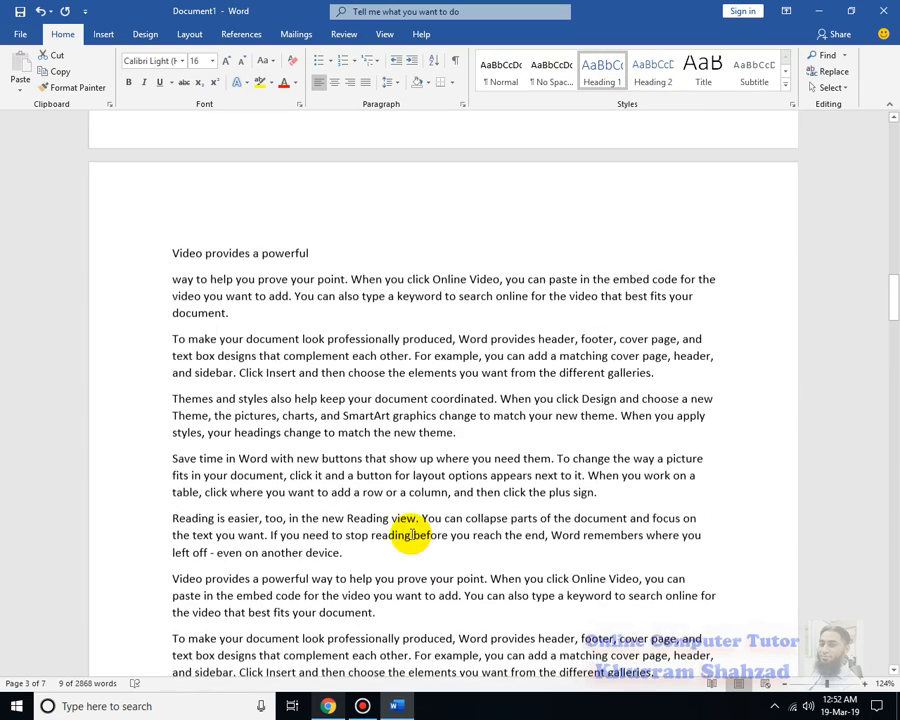
drag(315, 259, 172, 259)
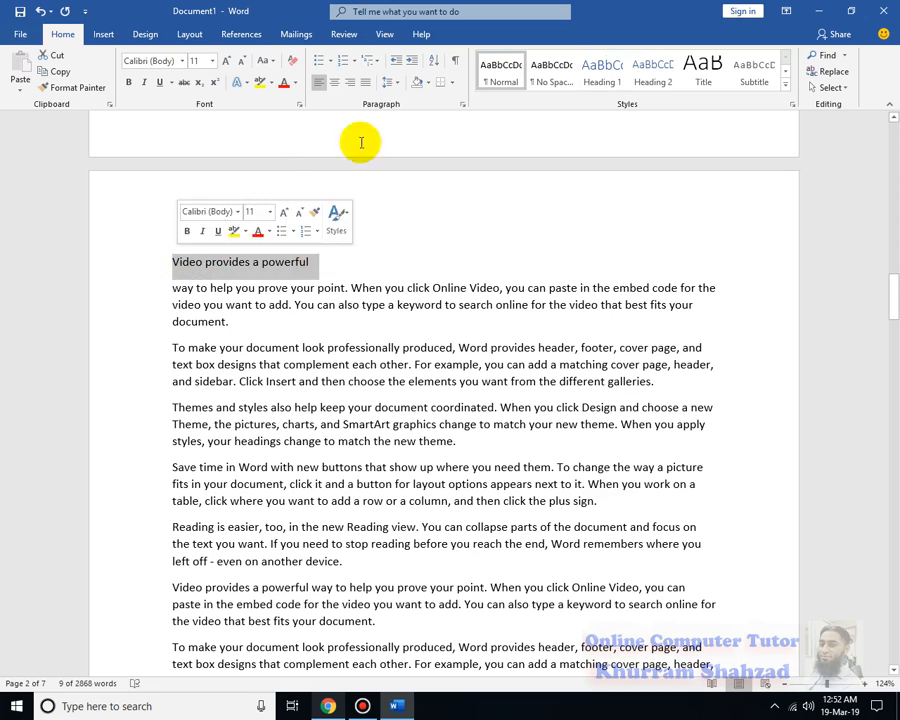
click(602, 72)
Apply the Heading 2 style to the linked "Video" line at the start of page 2
scroll(415, 350, up, 3)
scroll(405, 397, up, 6)
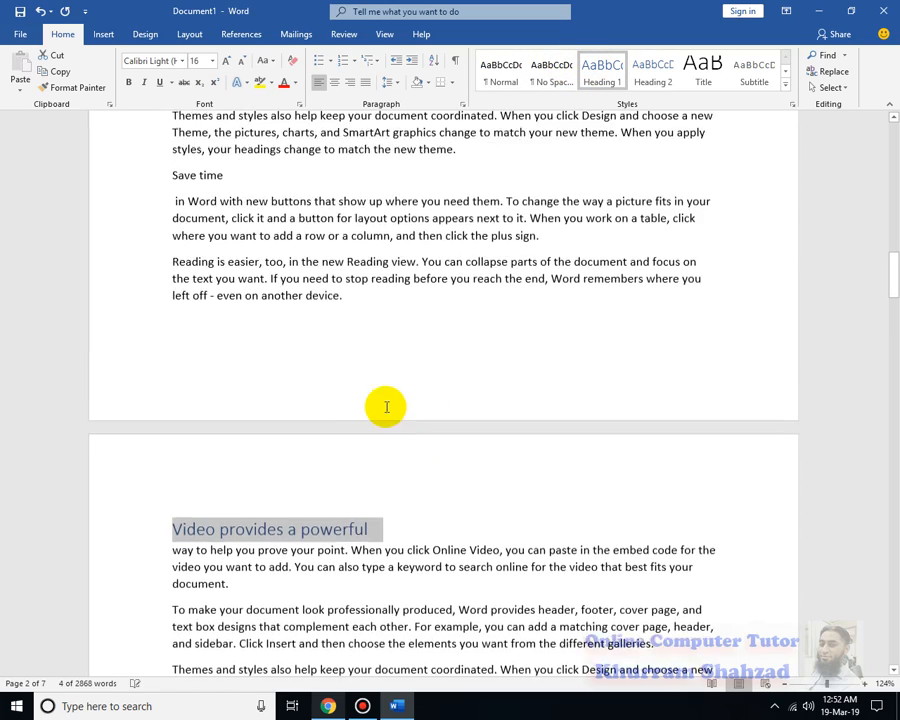
scroll(306, 484, up, 4)
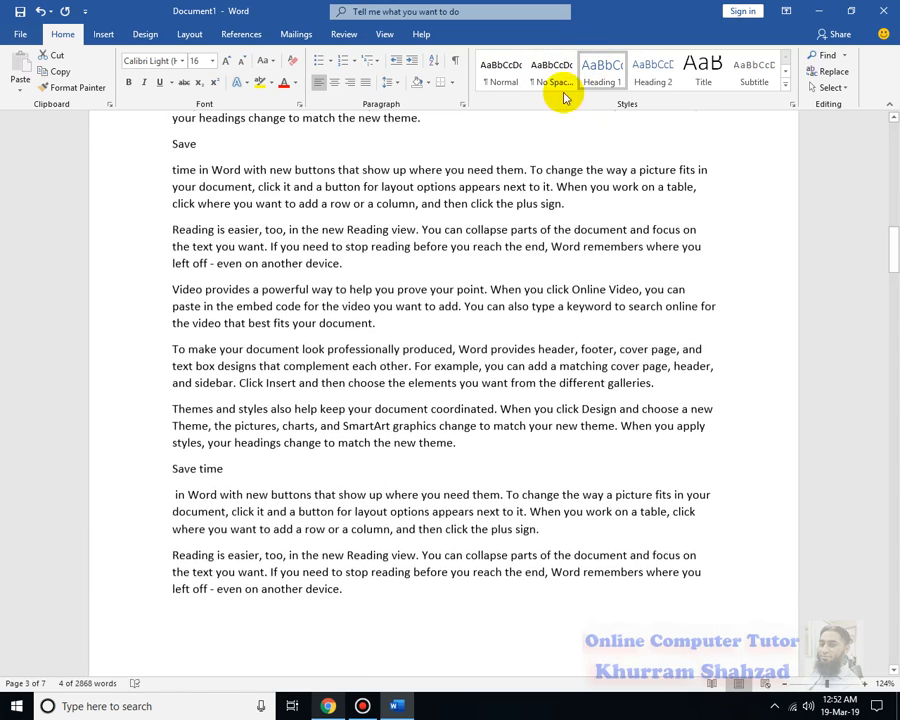
scroll(260, 420, up, 2)
scroll(263, 405, up, 4)
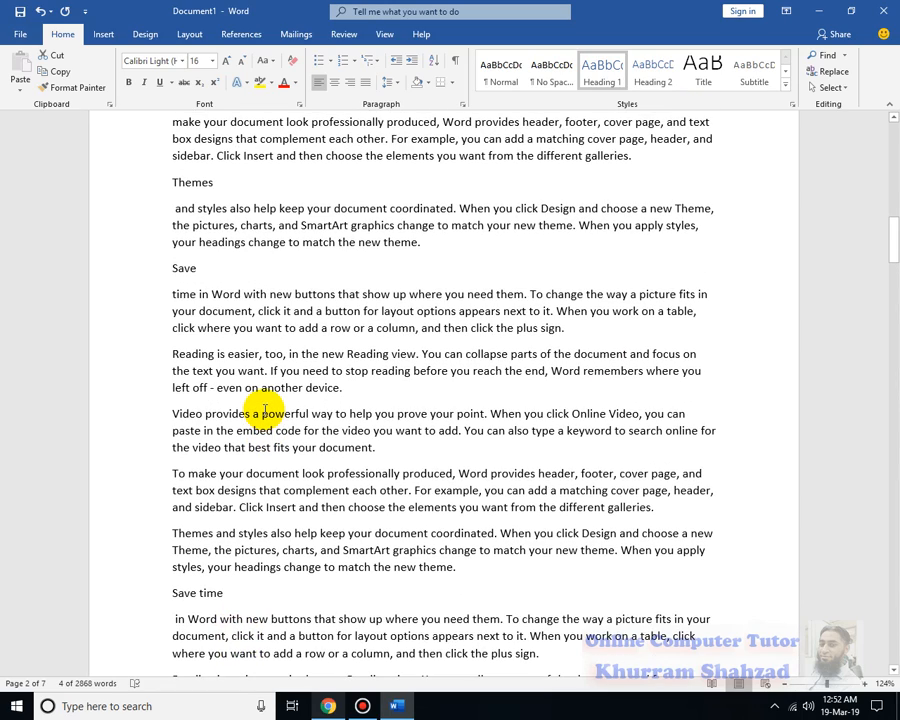
click(224, 181)
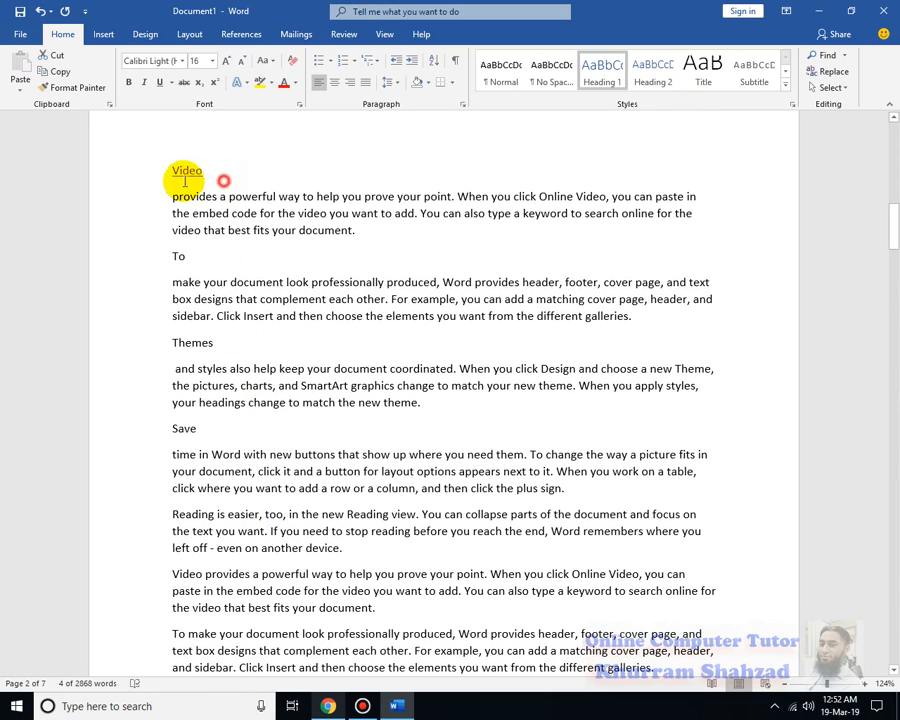
click(645, 75)
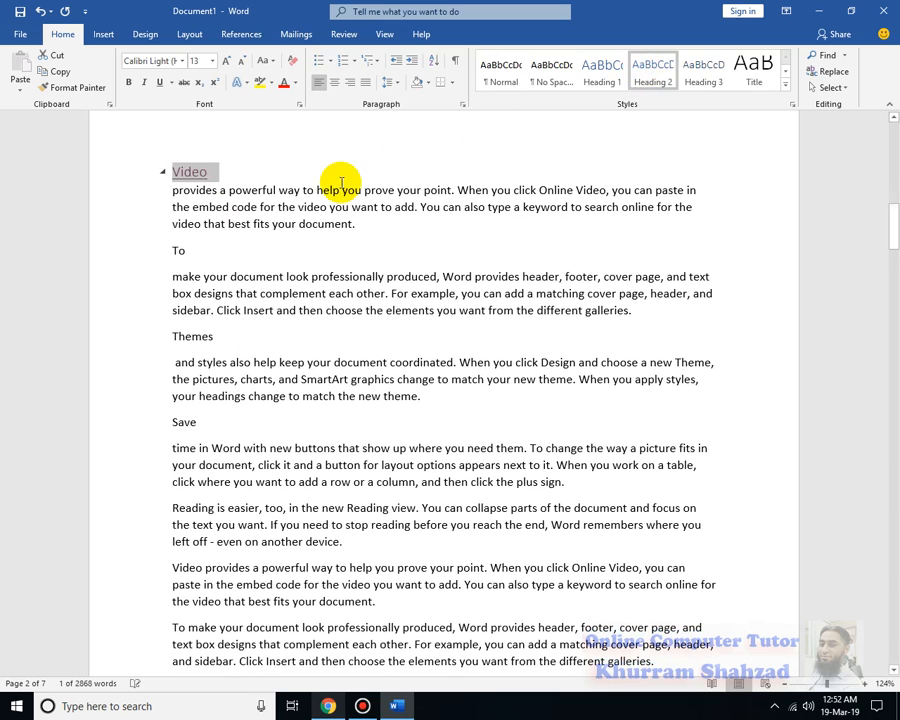
Apply the Heading 1 style to the separate lines "To", "Themes" and "Save" on page 2
drag(231, 255, 172, 255)
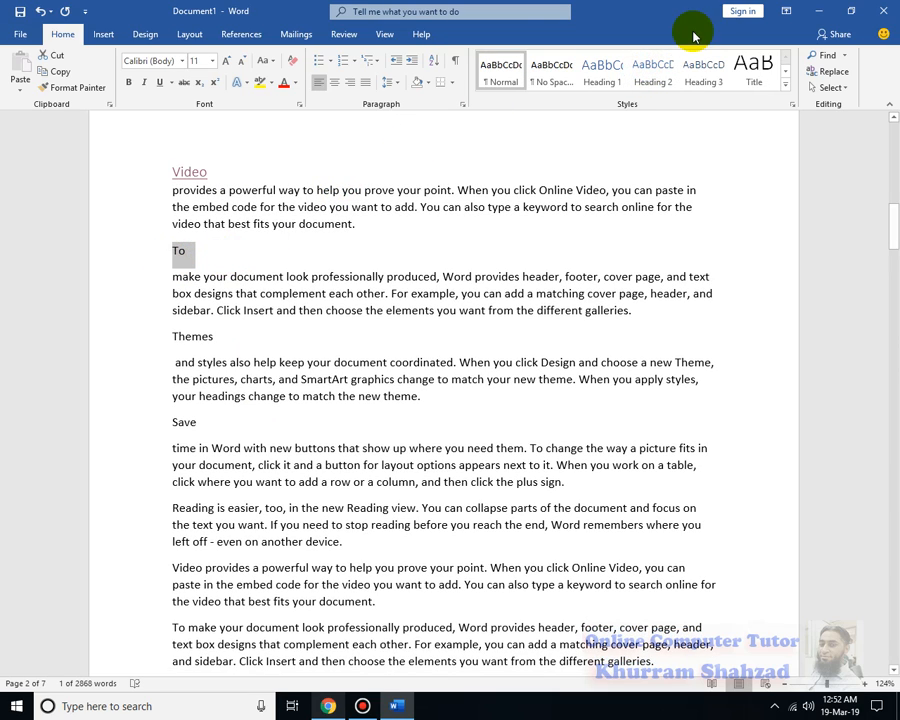
click(605, 68)
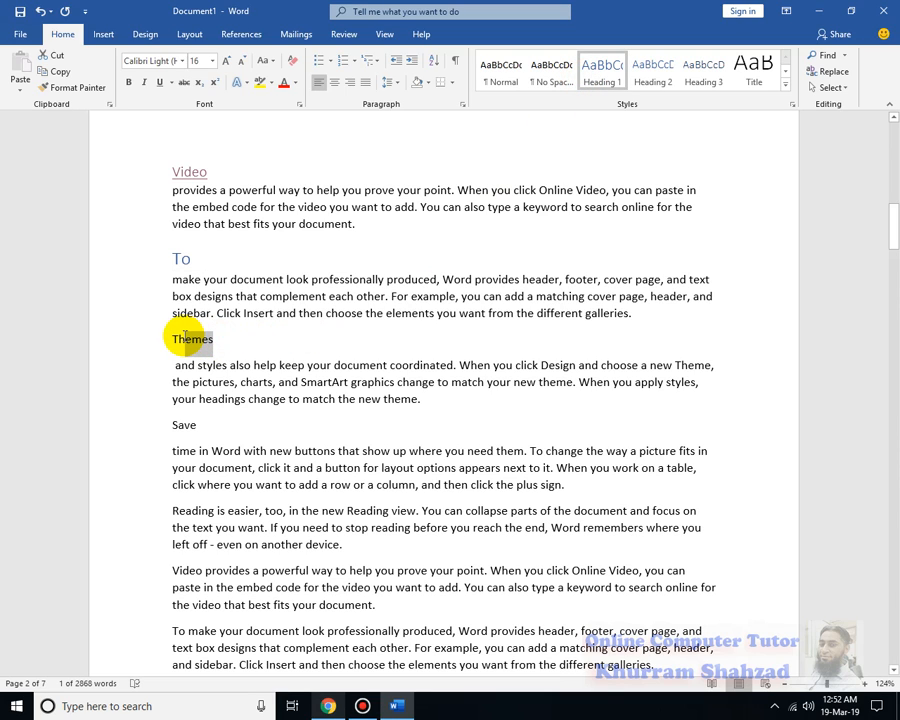
click(605, 70)
drag(209, 428, 136, 434)
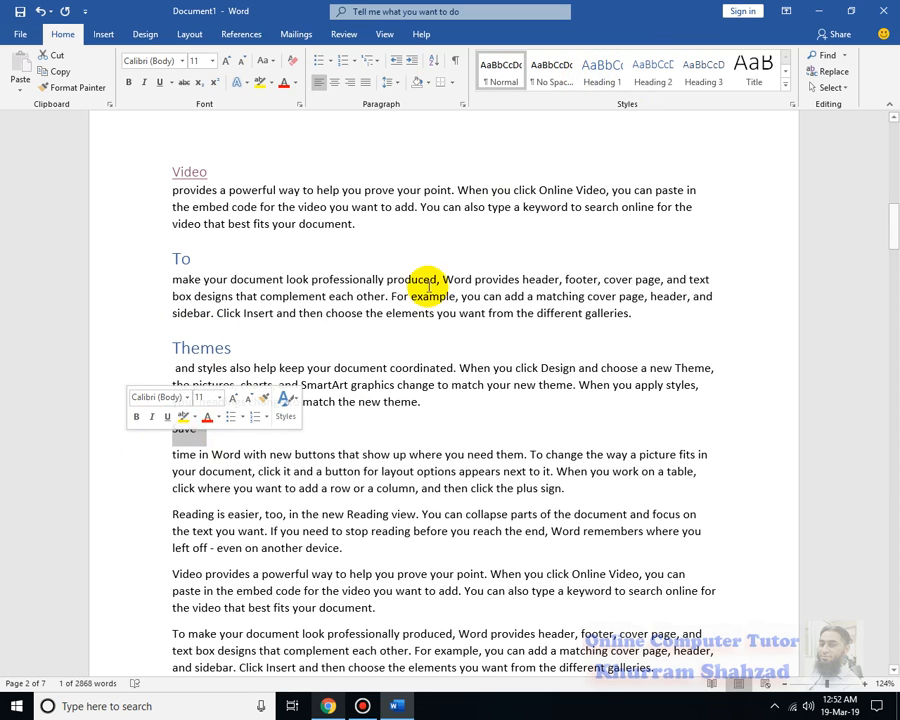
click(605, 70)
Apply the Heading 1 style to the "Save time" line near the end of page 2
scroll(405, 528, down, 5)
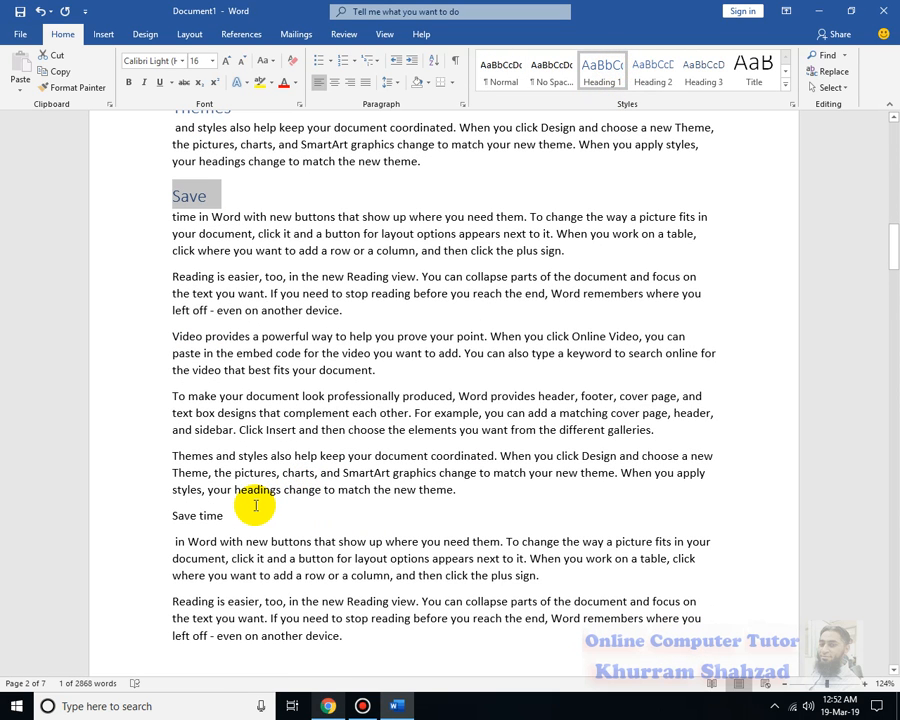
drag(225, 514, 172, 515)
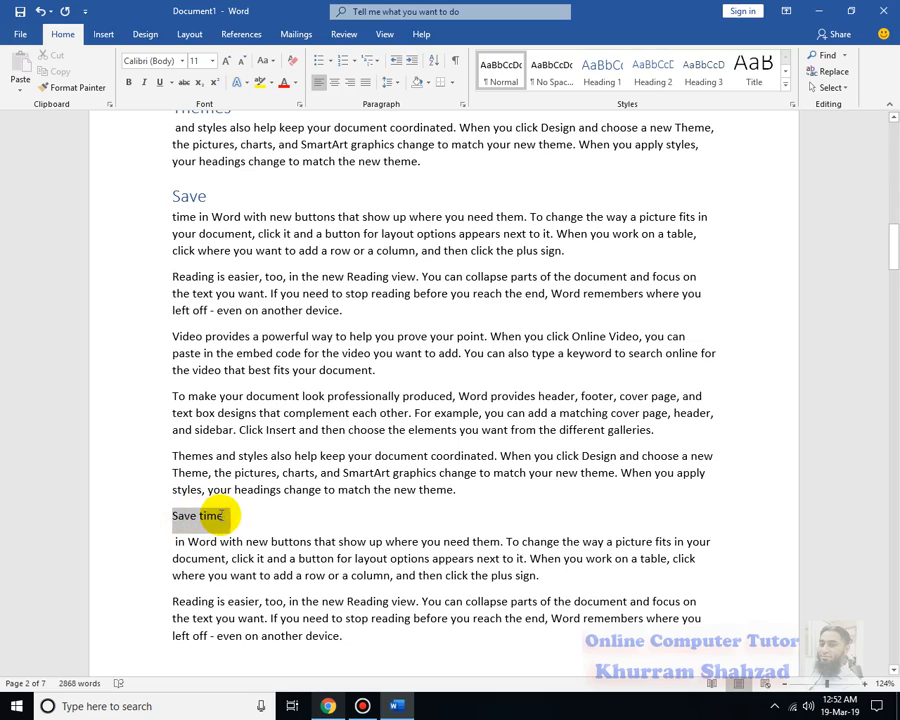
click(600, 71)
Insert a table of three columns and six rows on the blank first page, with the headers S.No., Topic and Page No
scroll(420, 430, down, 5)
scroll(422, 427, down, 5)
scroll(422, 427, down, 4)
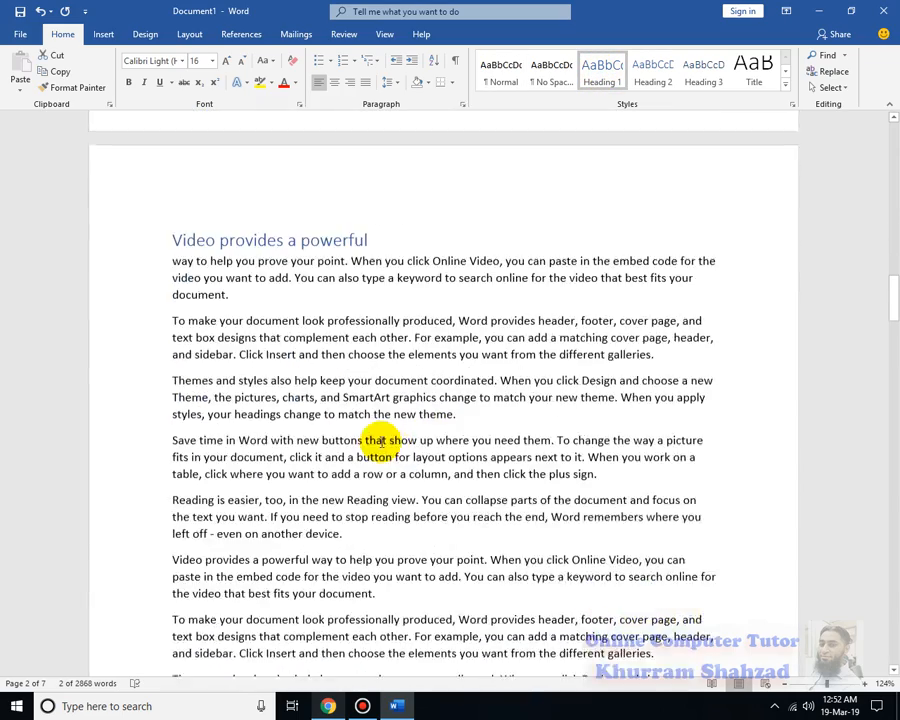
scroll(426, 550, up, 15)
scroll(426, 550, up, 10)
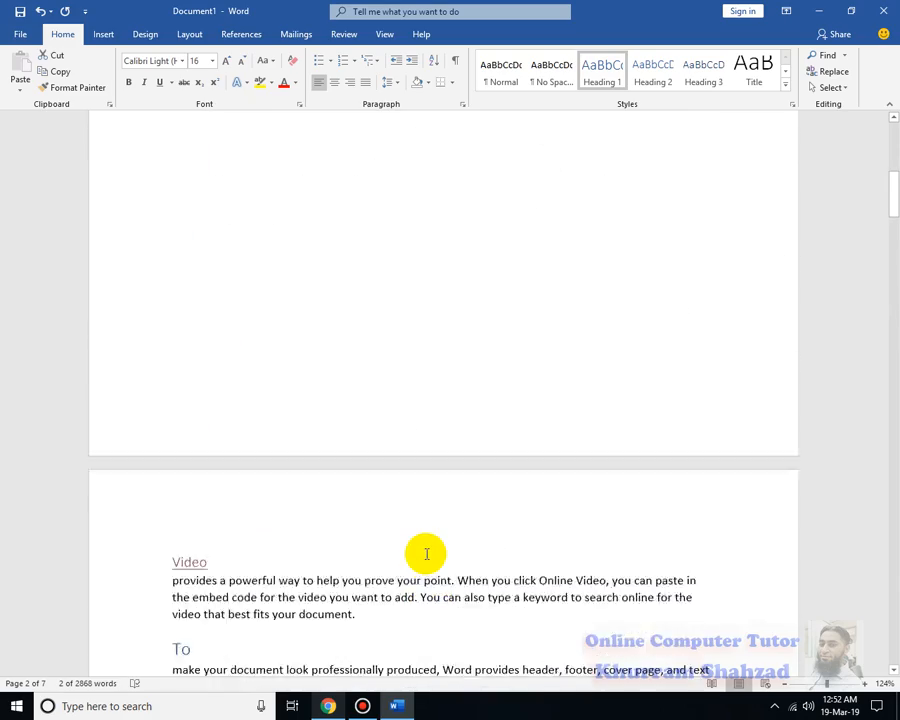
click(216, 213)
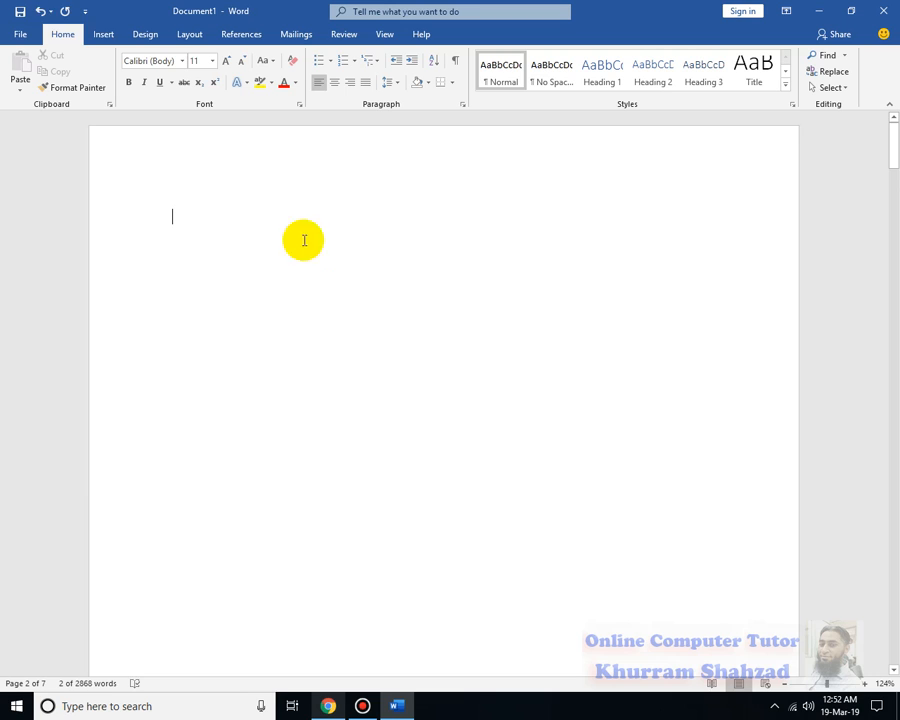
click(105, 36)
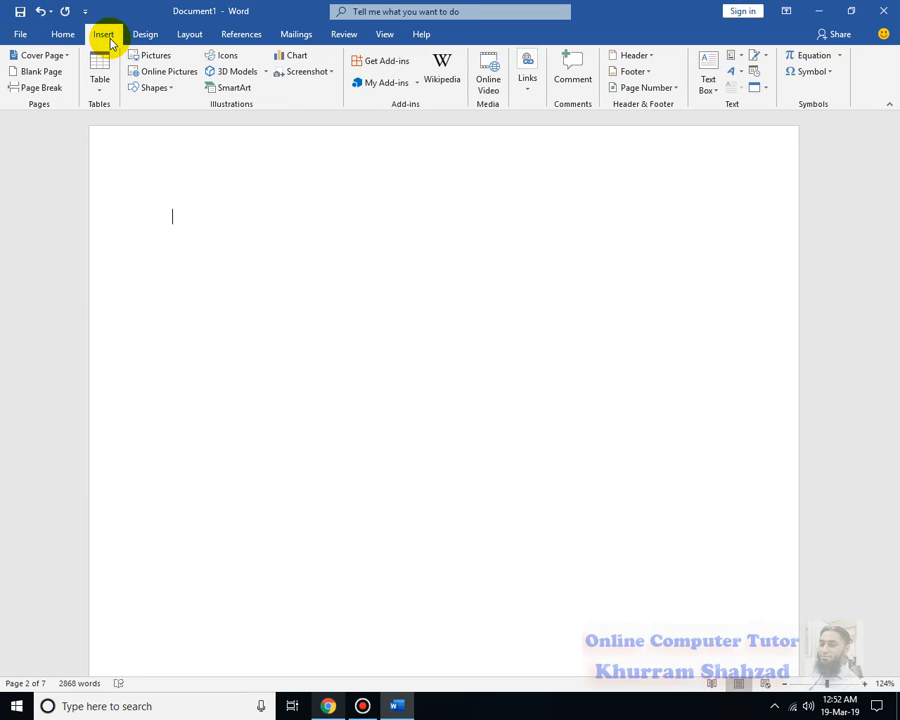
click(99, 78)
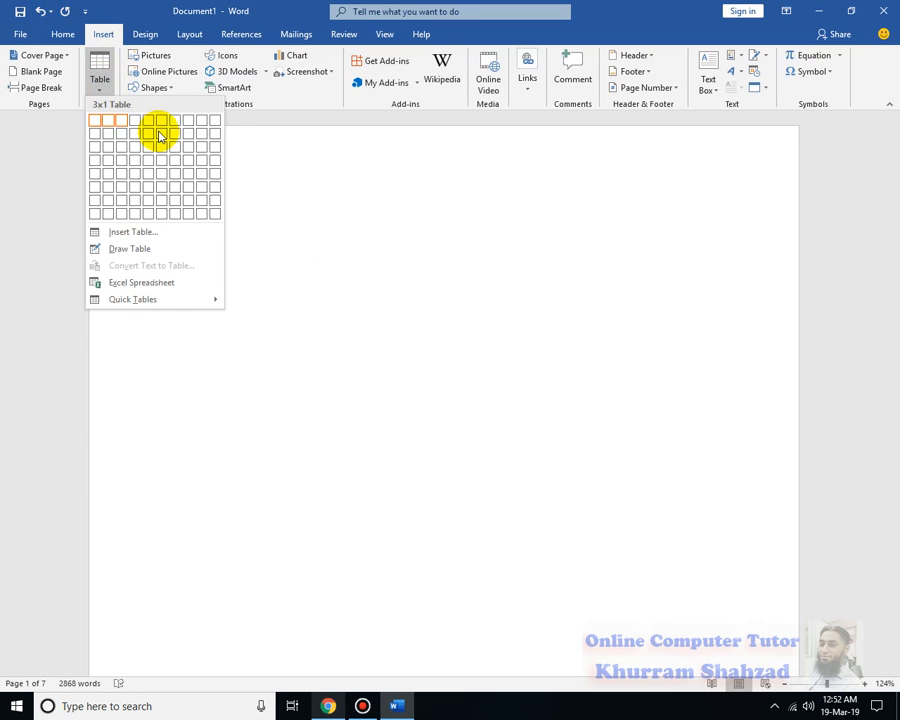
click(126, 196)
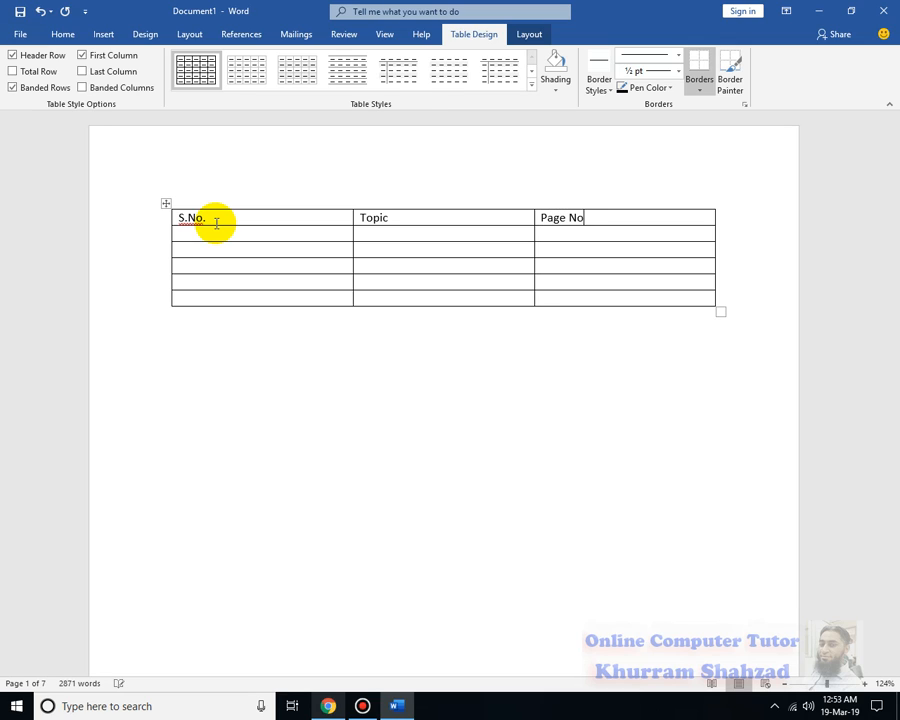
Centre the text of the table's header row
drag(592, 213, 184, 202)
click(60, 36)
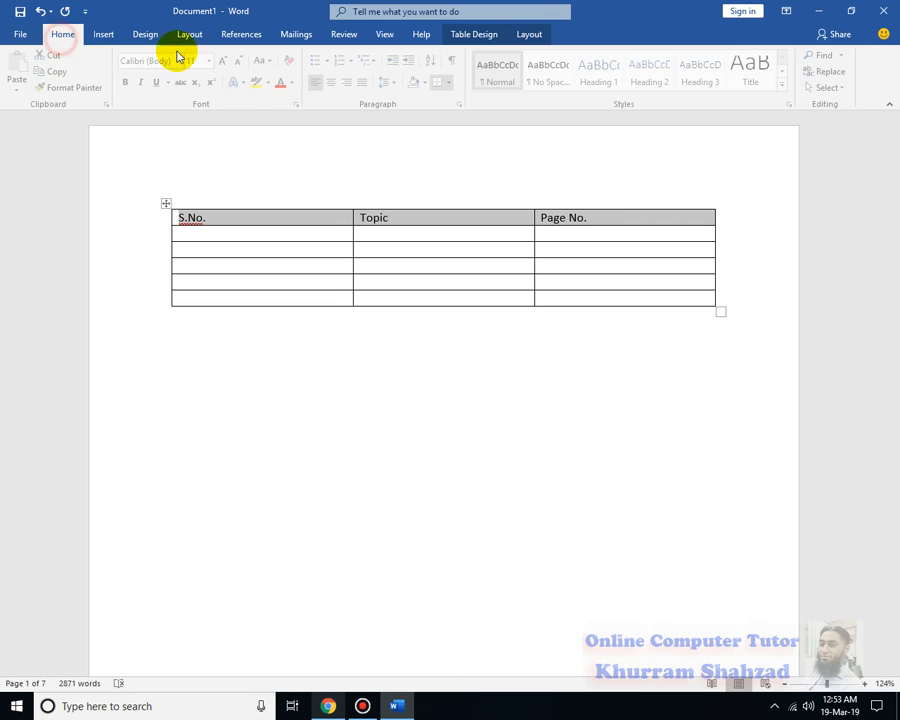
click(332, 86)
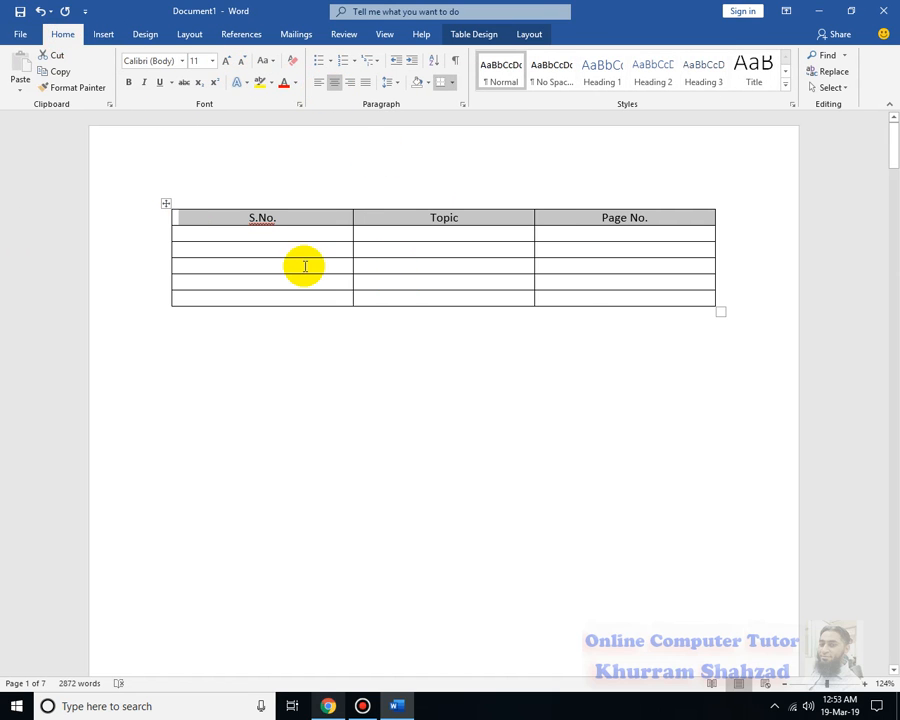
Add the flagged header text "S.No." to the spelling dictionary
right_click(265, 222)
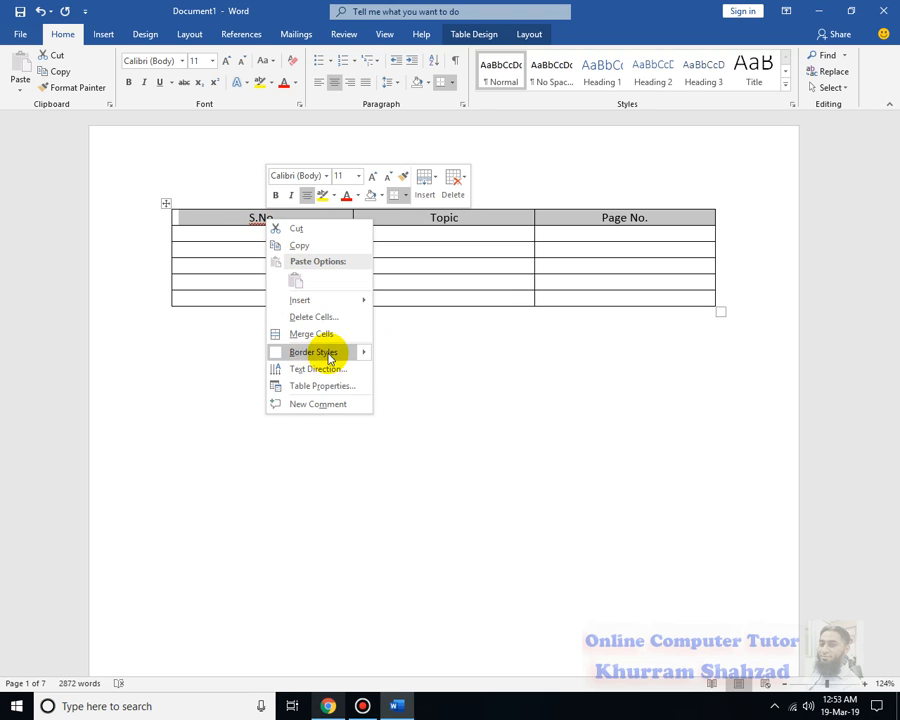
click(420, 354)
click(265, 224)
right_click(265, 224)
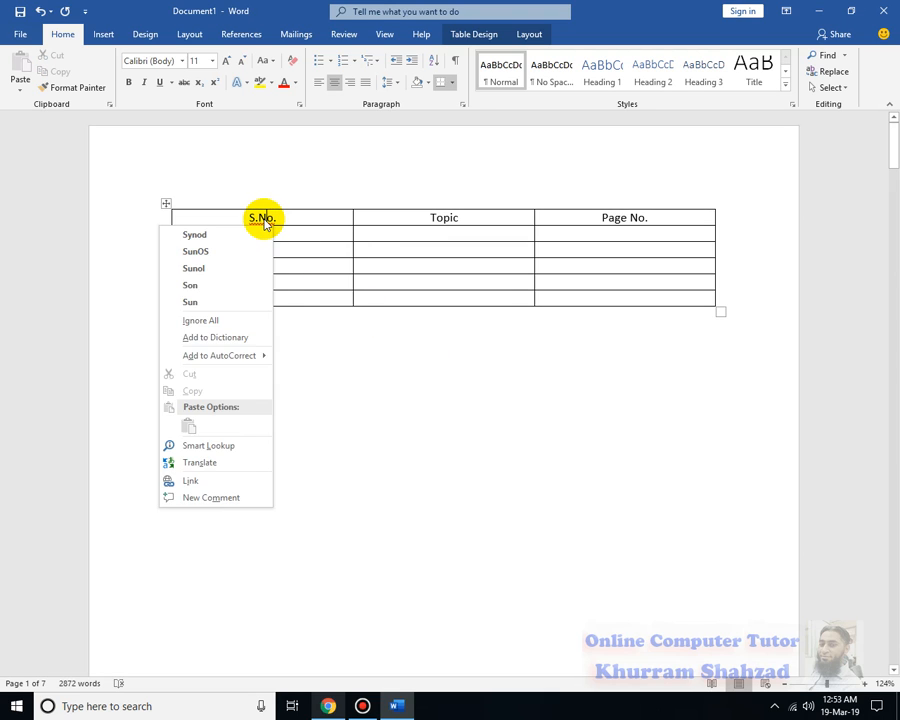
click(208, 338)
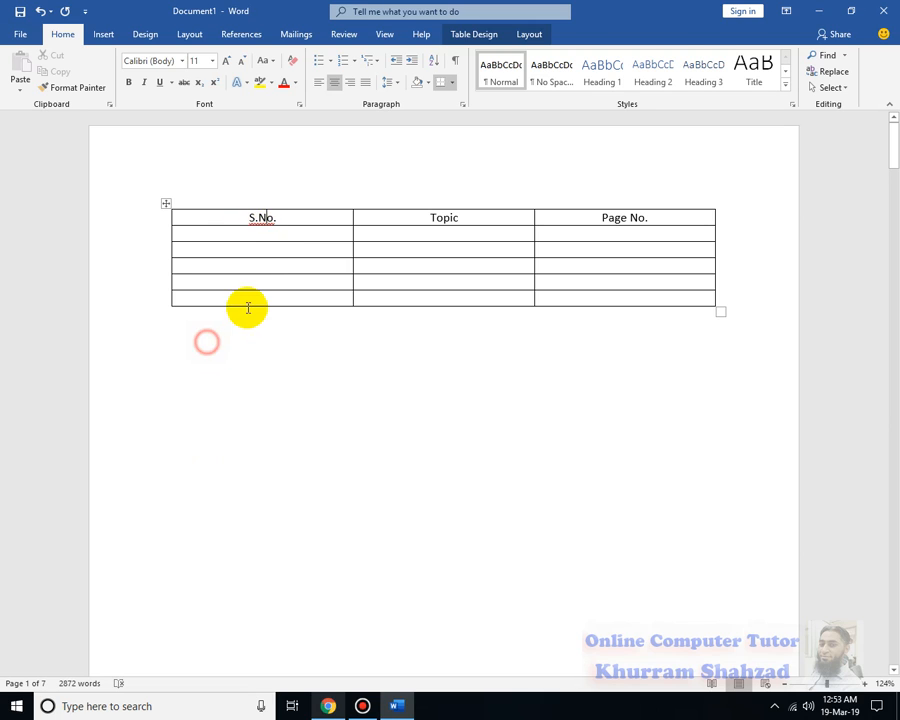
Number the five rows below the header from 1 to 5 in the S.No. column
click(255, 235)
text(1)
key(Tab)
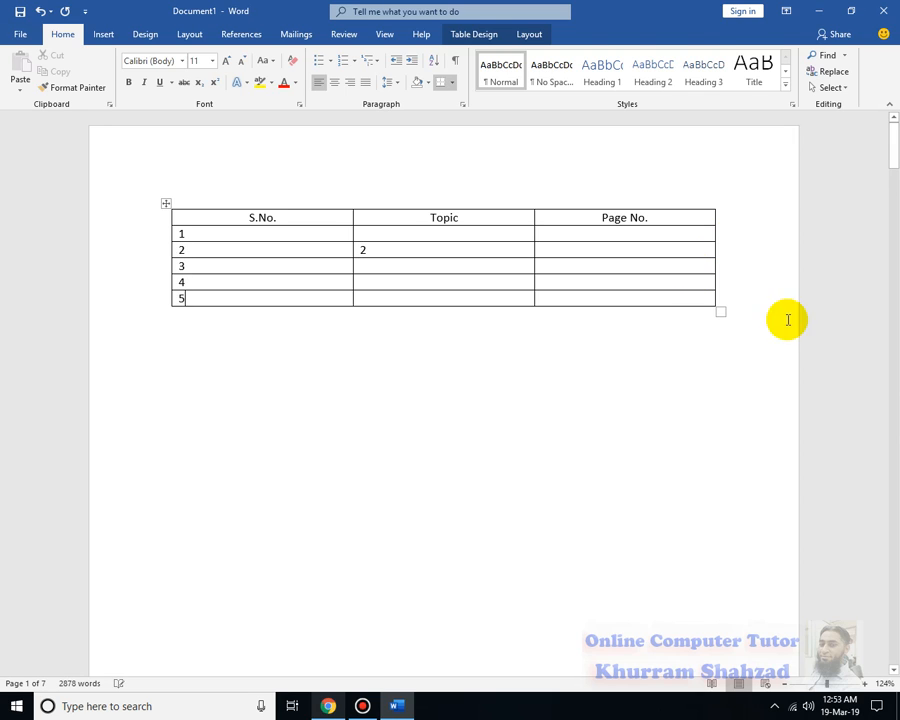
Centre the contents of the five numbered rows and delete the stray 2 from the Topic column
click(522, 377)
drag(180, 234, 627, 301)
click(334, 84)
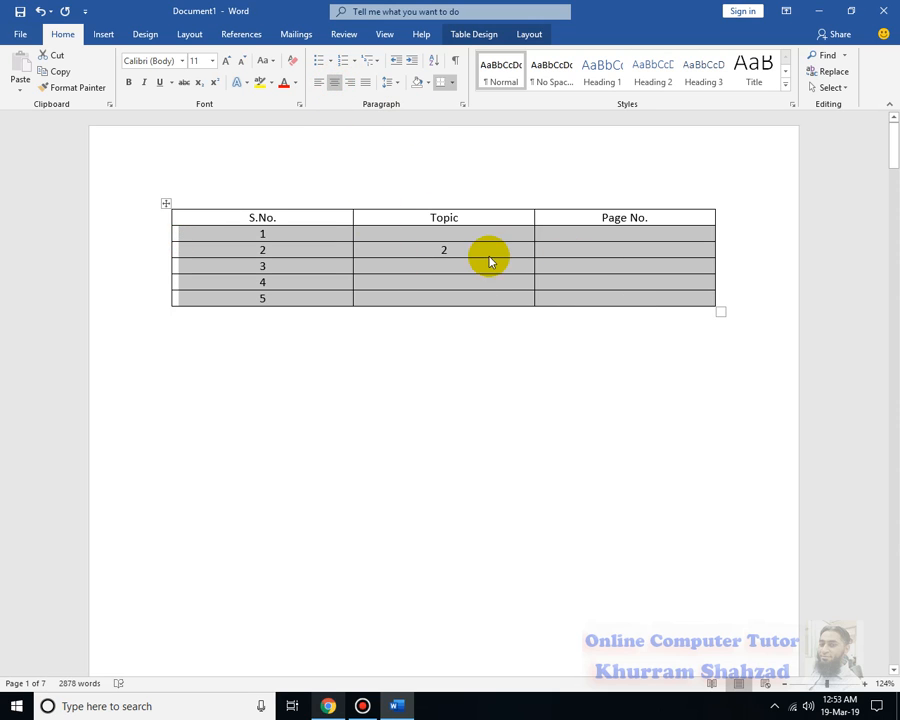
click(447, 249)
key(BackSpace)
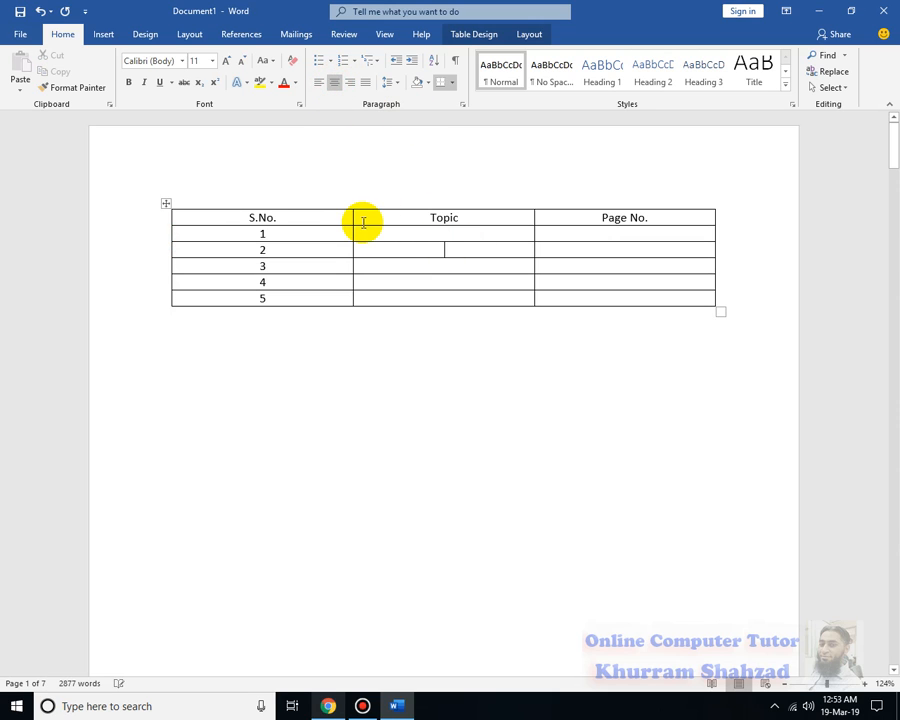
Narrow the S.No. and Page No. columns in favour of the Topic column, and left-align the first empty Topic cell
drag(336, 218, 240, 216)
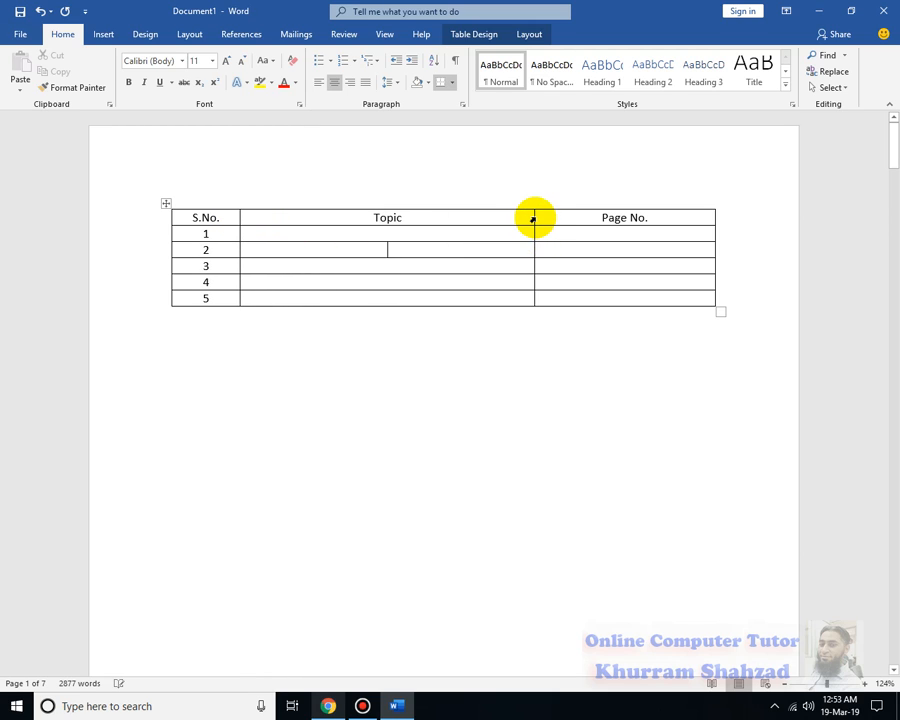
drag(533, 217, 621, 217)
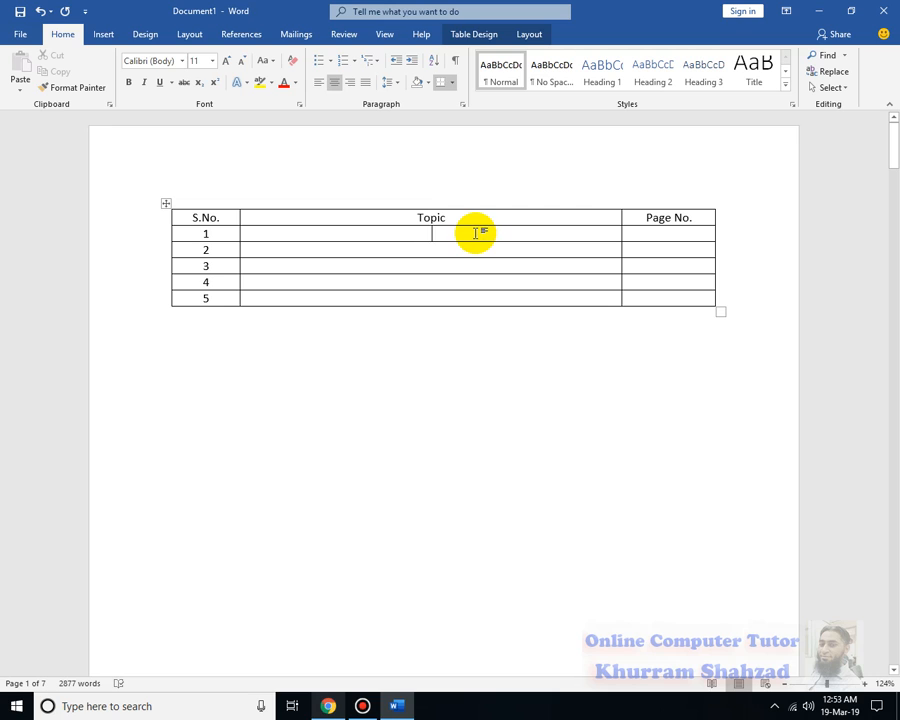
click(317, 82)
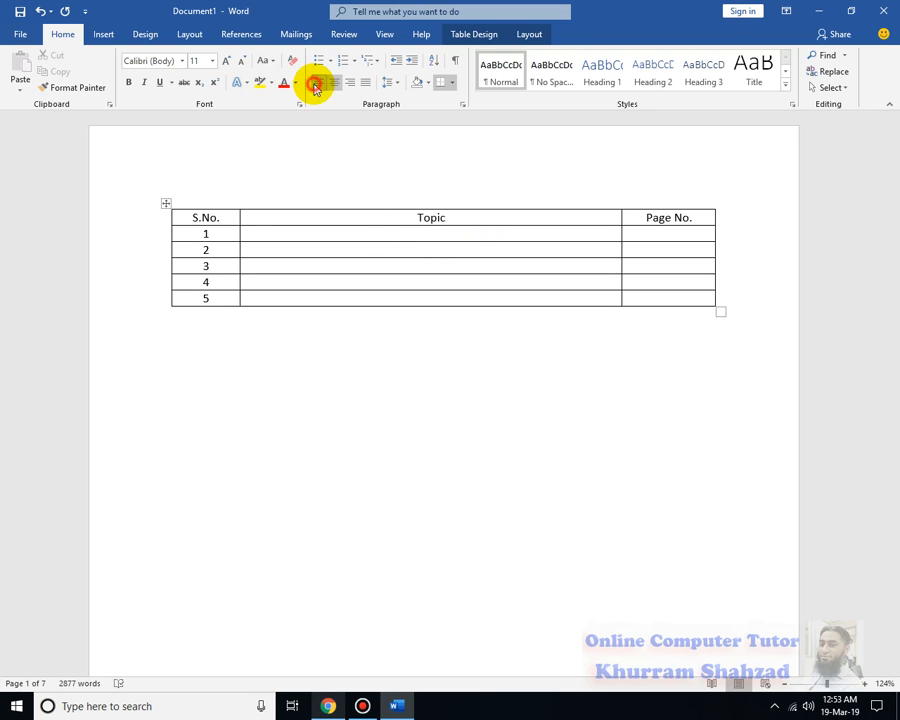
Start a cross-reference in the first Topic cell with the reference type Heading and look through the listed headings
click(104, 34)
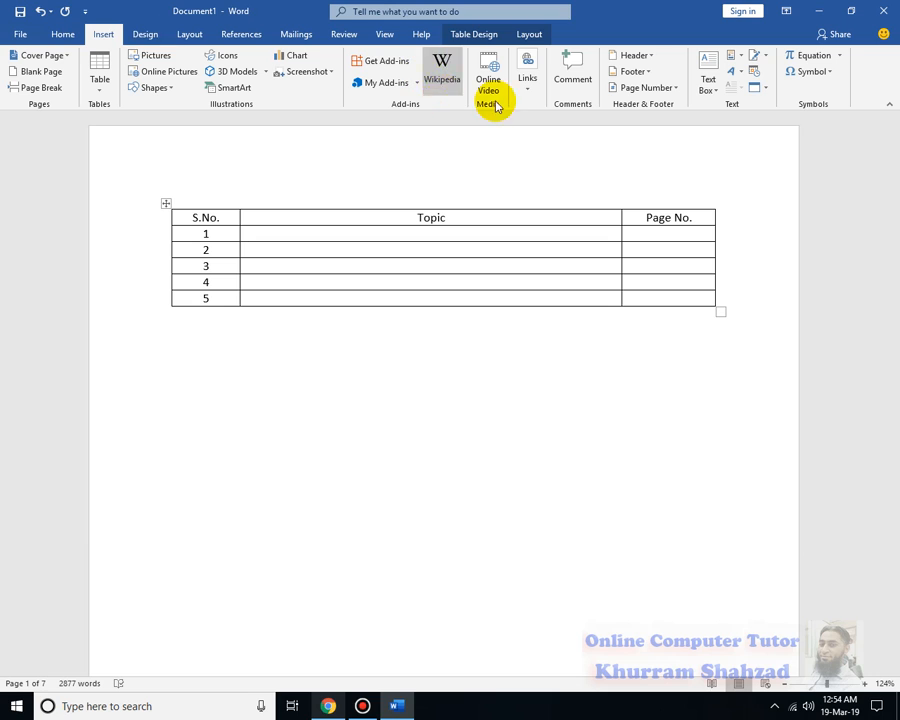
click(527, 74)
click(603, 138)
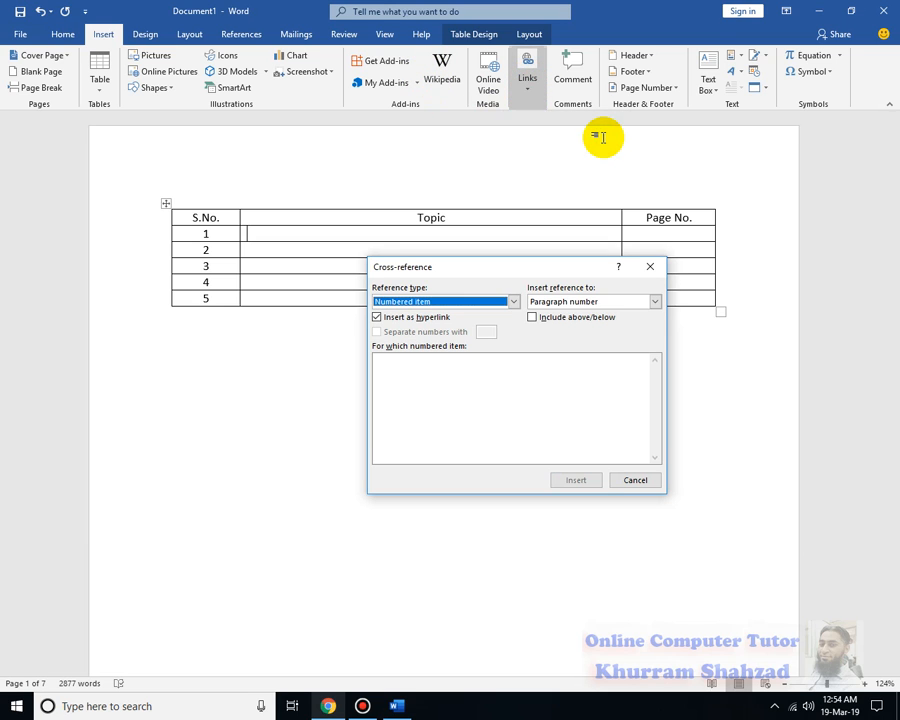
click(453, 302)
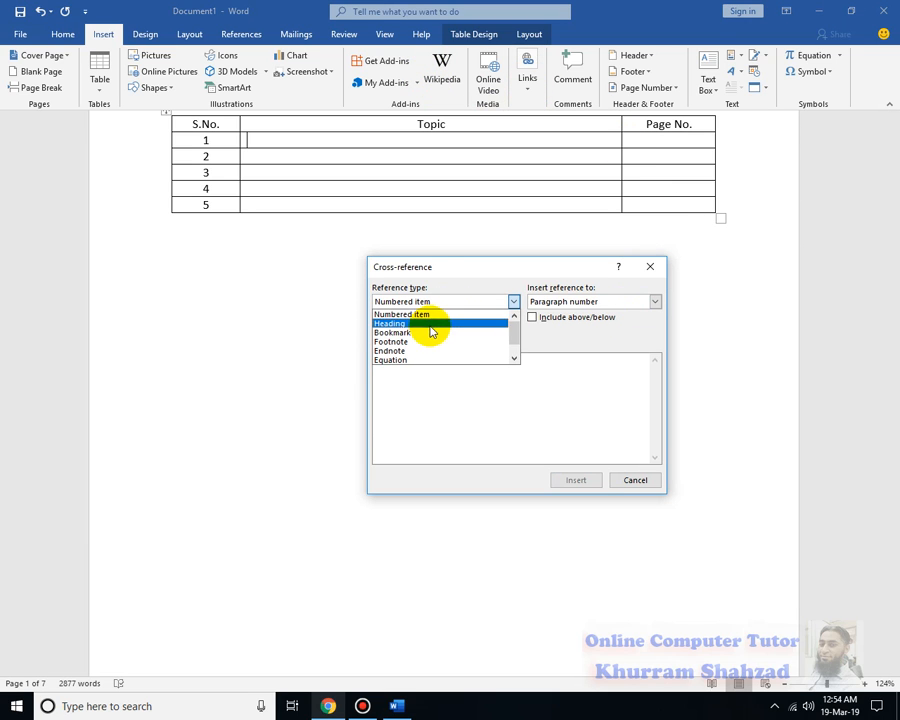
click(432, 324)
drag(384, 374, 388, 432)
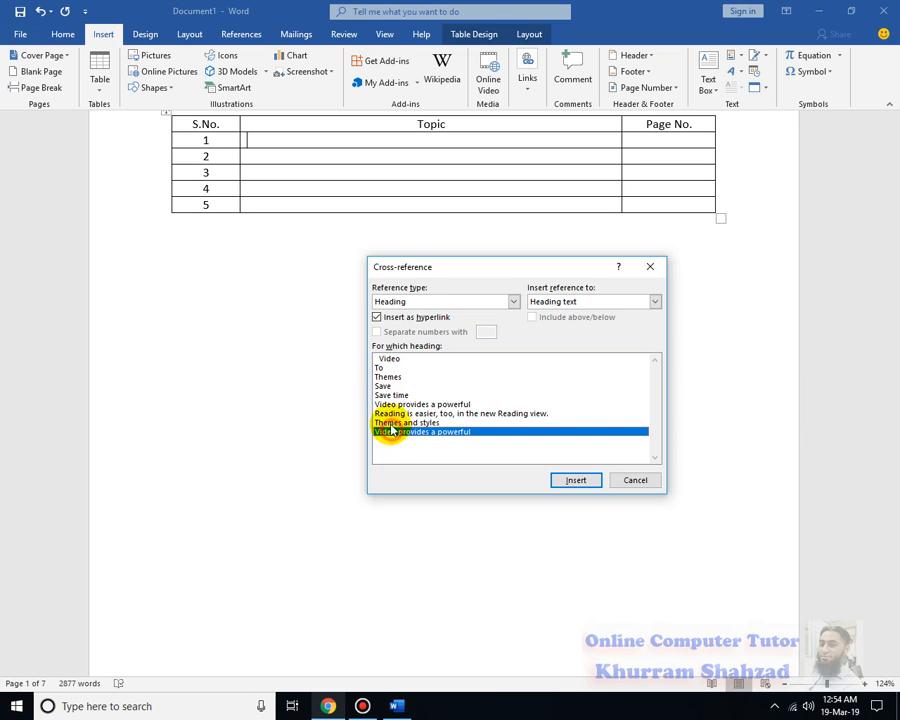
Switch the reference type to Bookmark and look through the device and document bookmarks
click(418, 301)
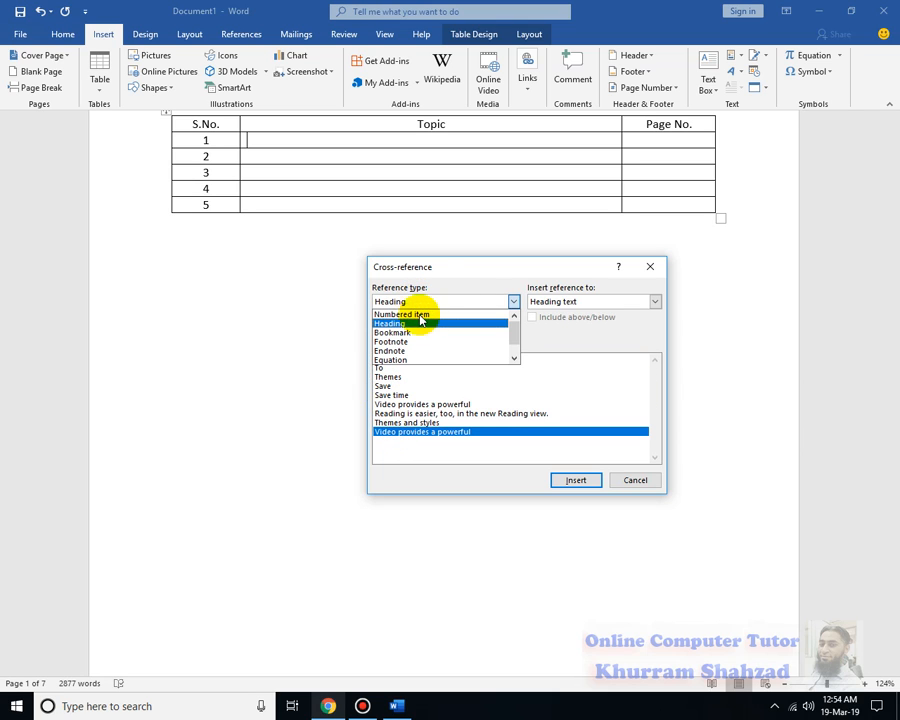
click(421, 333)
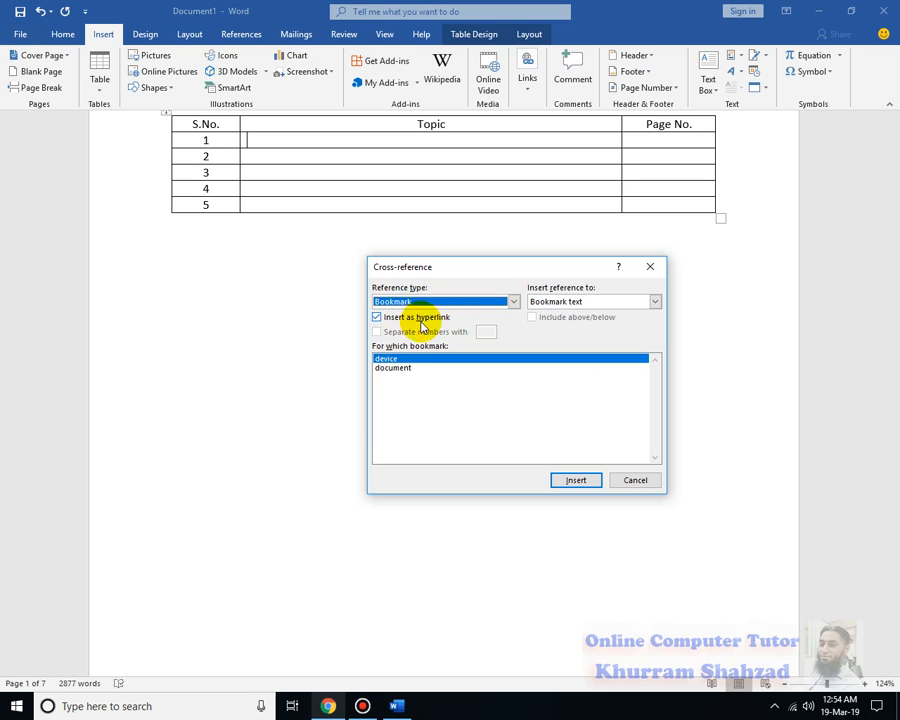
click(406, 368)
click(397, 360)
click(400, 368)
Insert the heading text of "Video" as a hyperlinked cross-reference in row 1's Topic cell and close the dialog
click(409, 299)
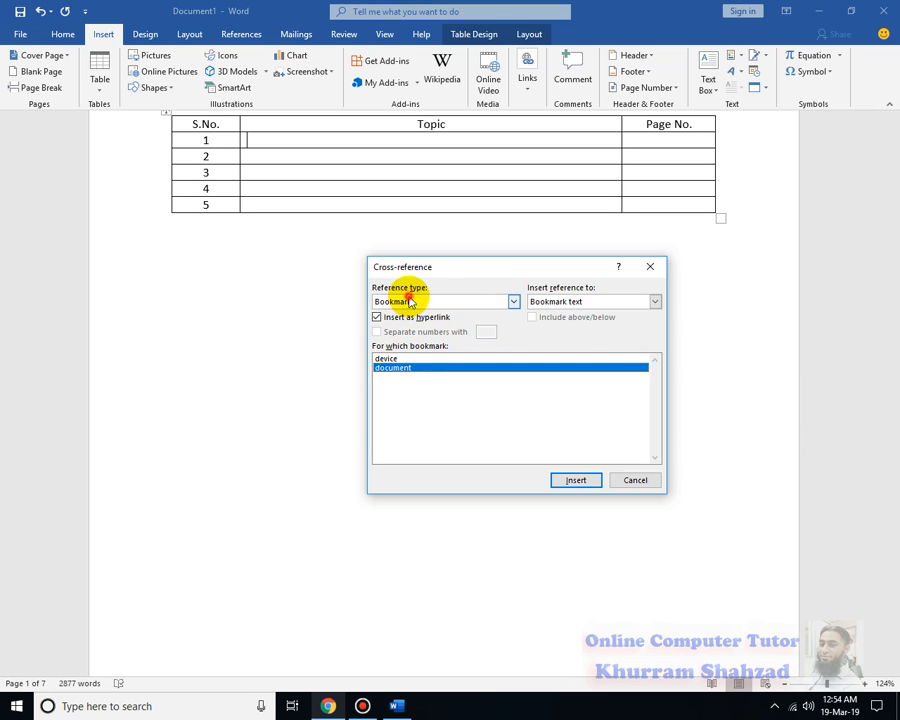
click(410, 322)
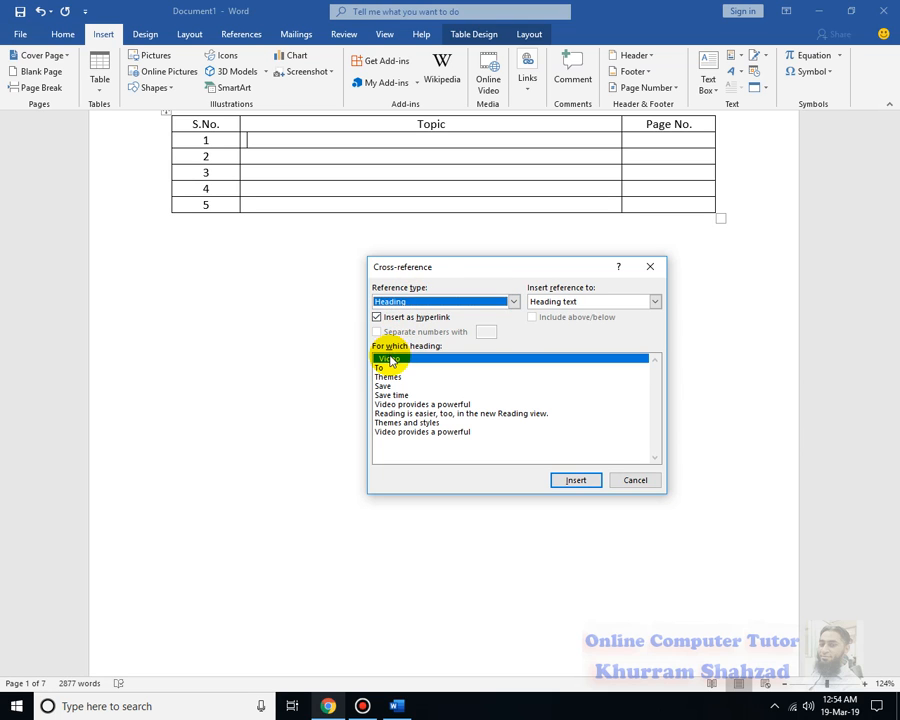
click(575, 302)
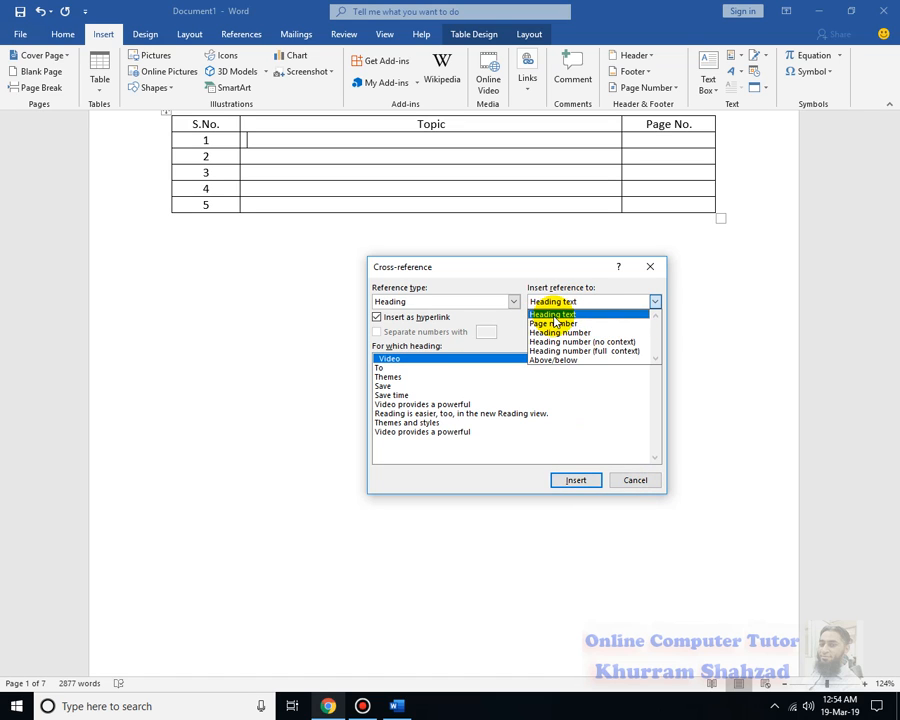
click(555, 314)
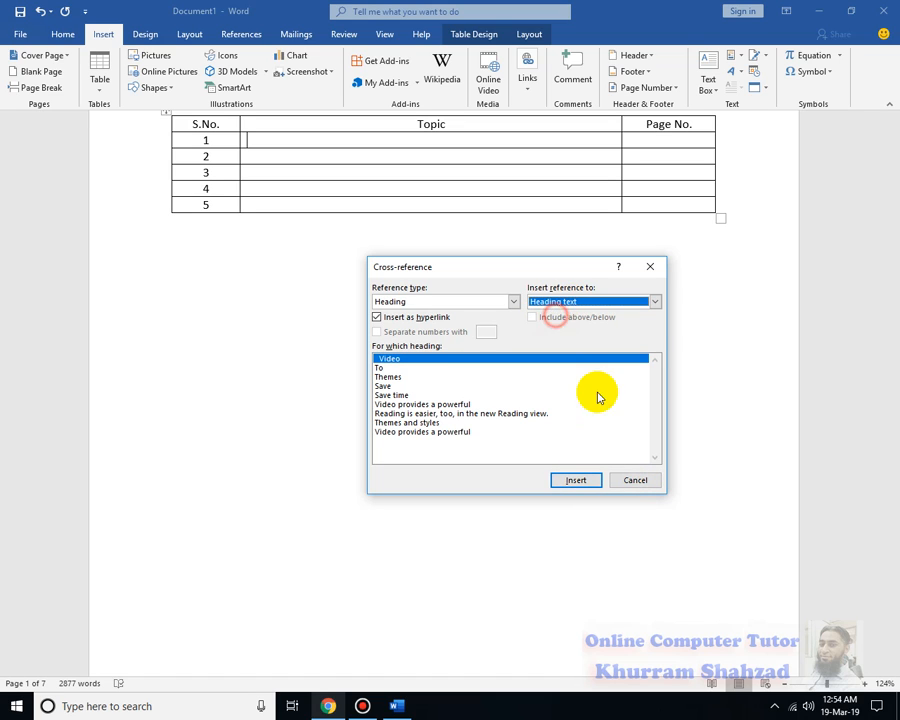
click(577, 481)
click(370, 157)
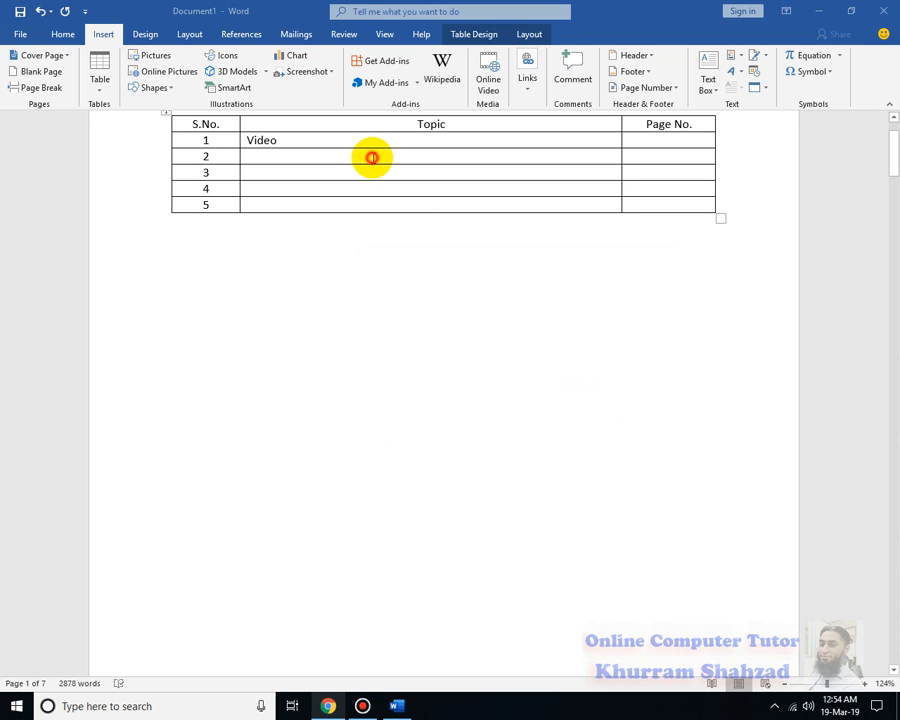
click(628, 477)
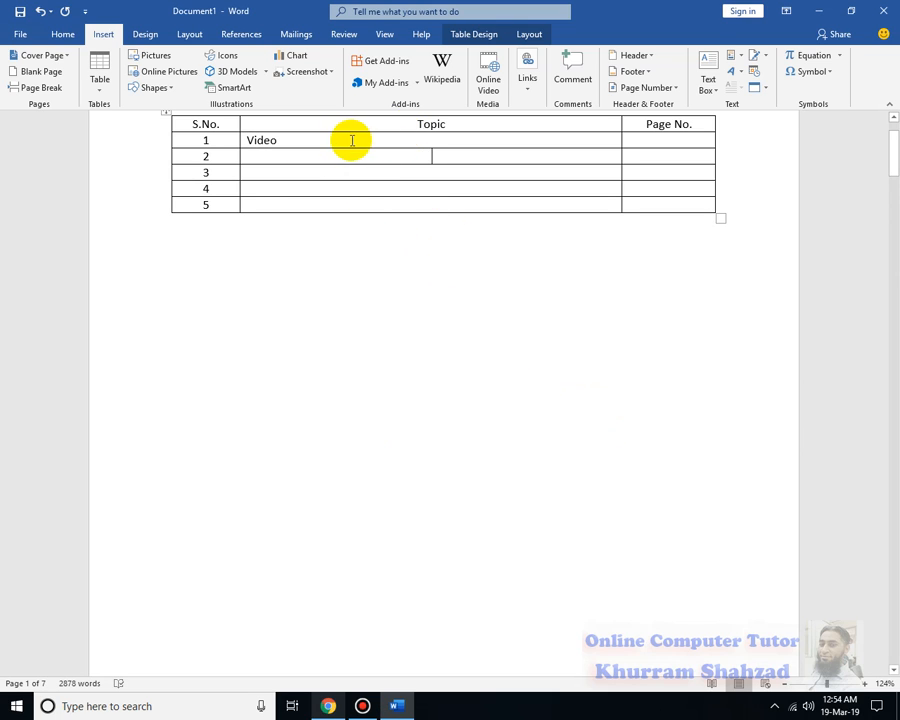
Left-align the cells of the Topic column below its header and place the cursor in row 2's Topic cell
drag(598, 201, 420, 137)
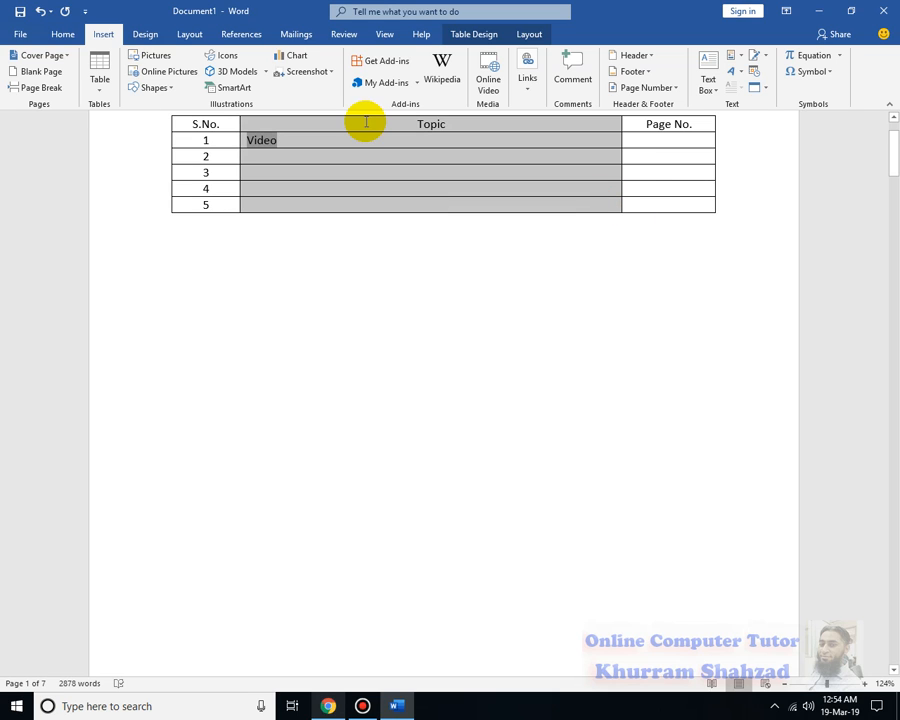
click(63, 34)
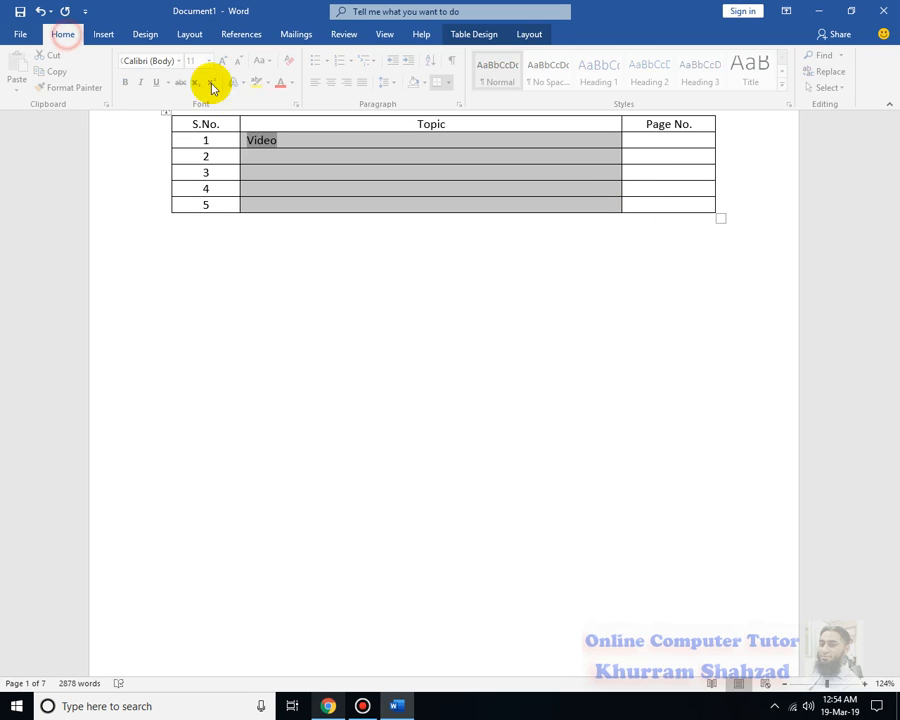
click(295, 160)
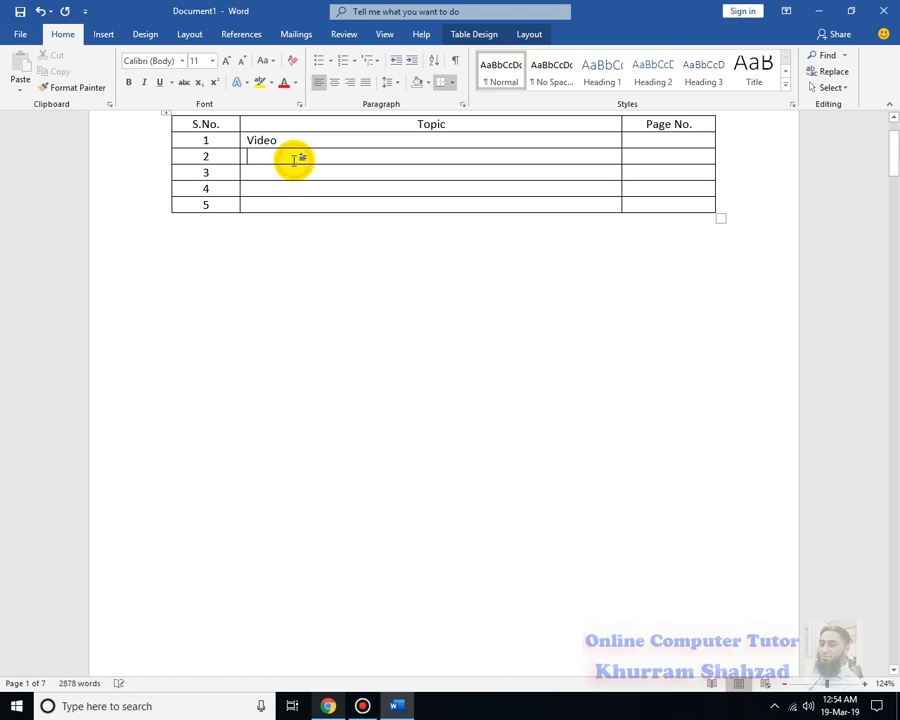
Insert a page number cross-reference to the heading "Video" in row 1's Page No. cell
click(104, 34)
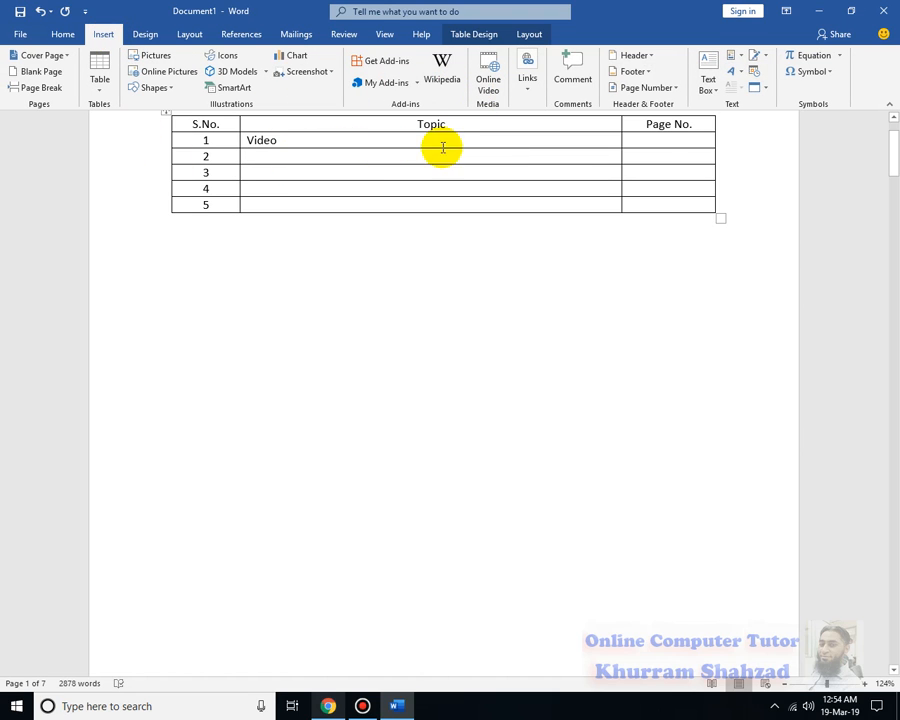
click(652, 140)
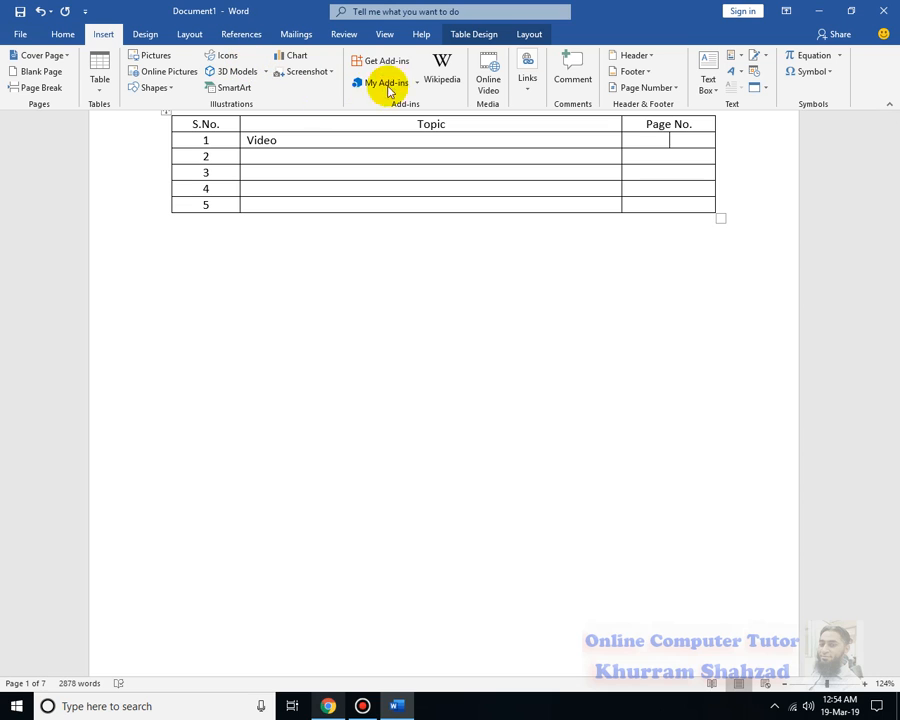
click(530, 82)
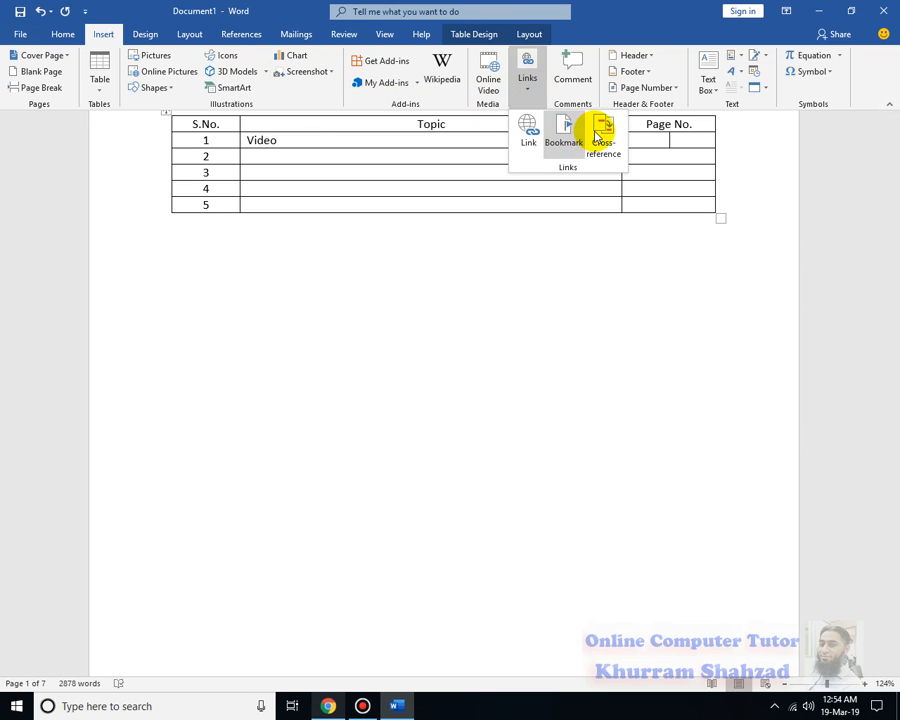
click(592, 136)
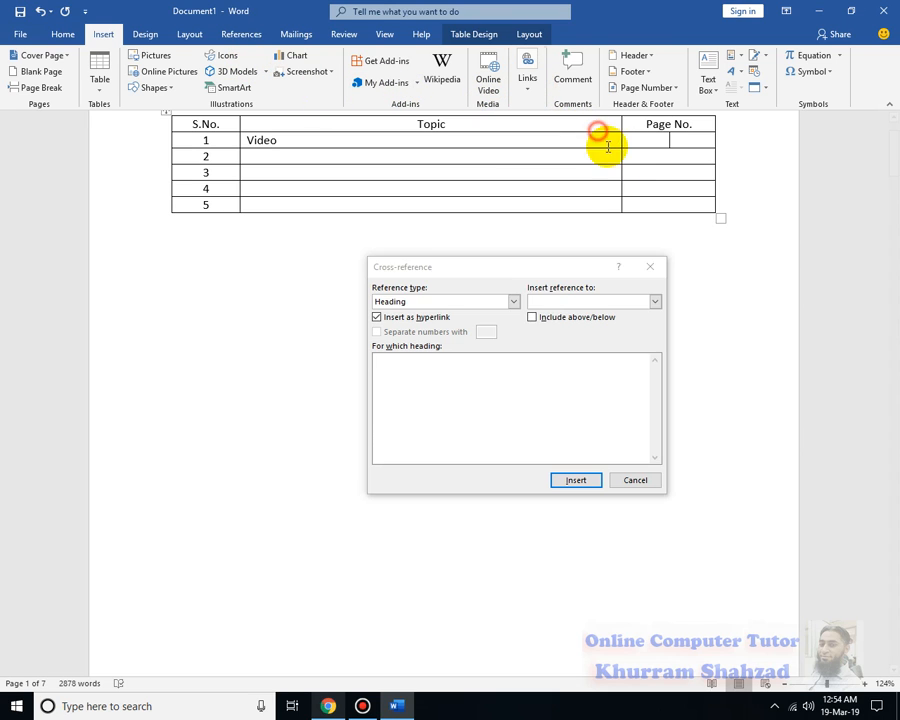
click(607, 302)
click(594, 324)
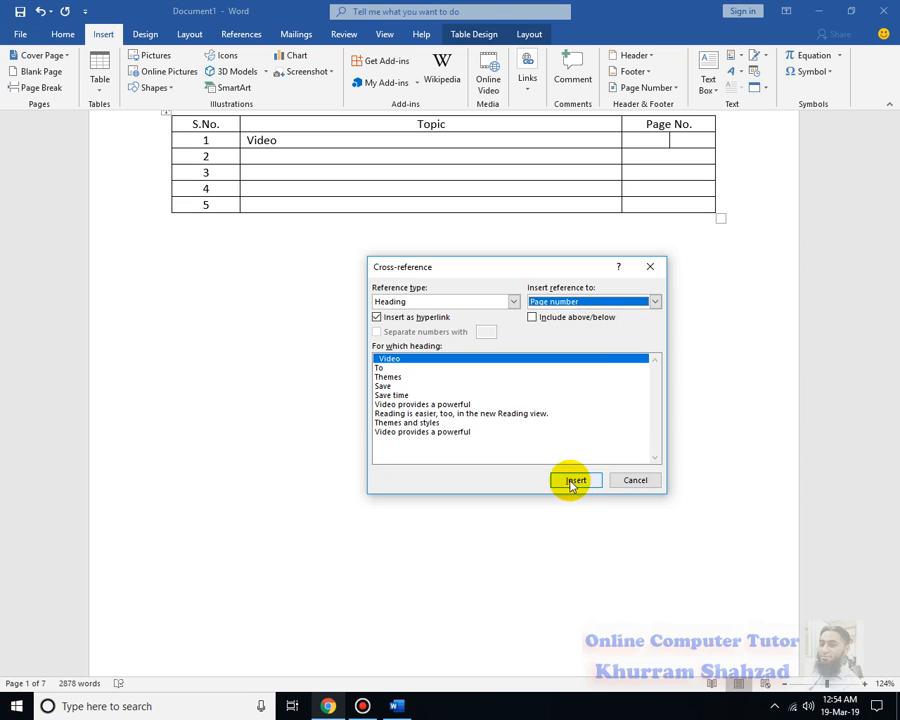
click(635, 480)
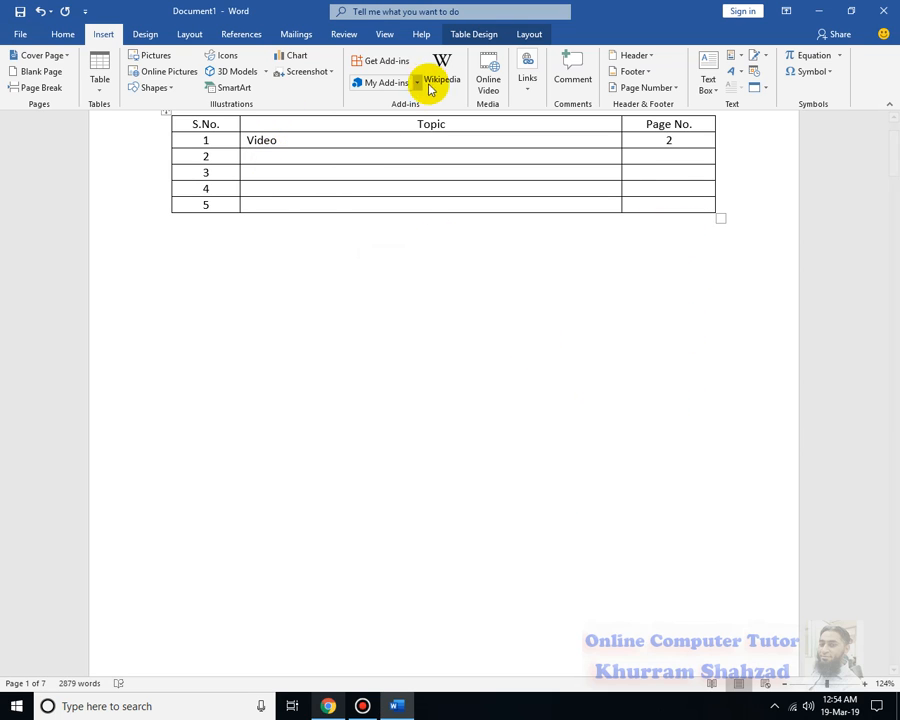
Insert the heading text of "To" as a cross-reference in row 2's Topic cell and delete the mistakenly inserted page number before it
click(532, 86)
click(600, 143)
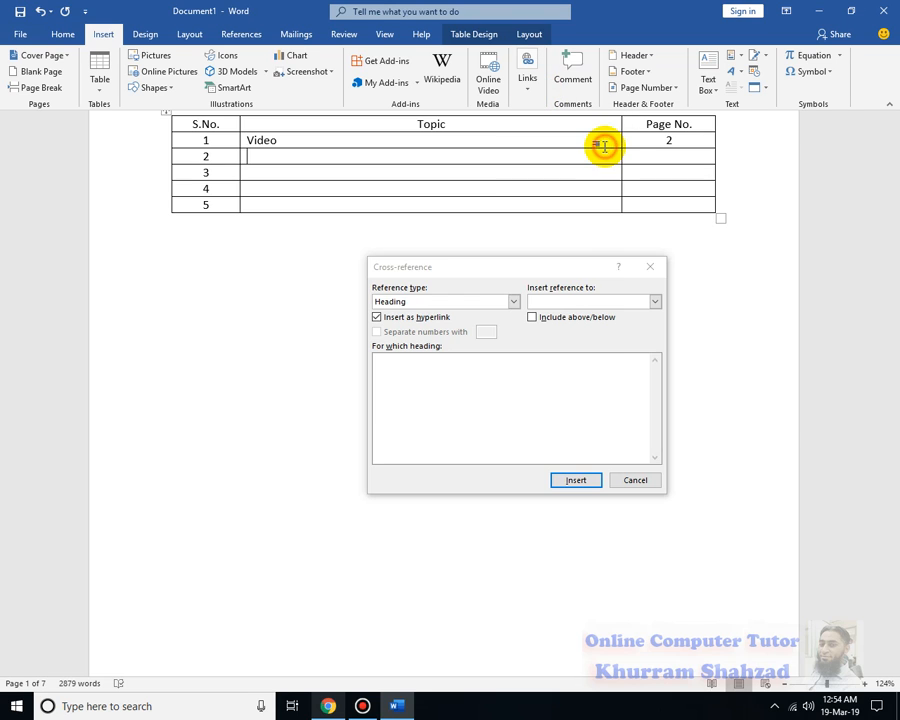
click(378, 368)
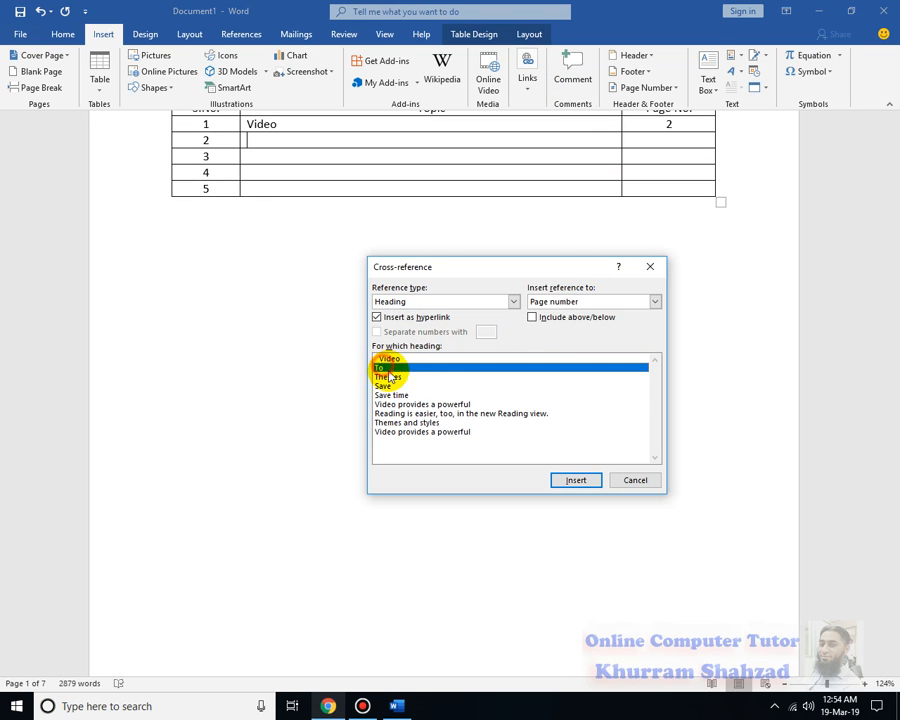
click(575, 484)
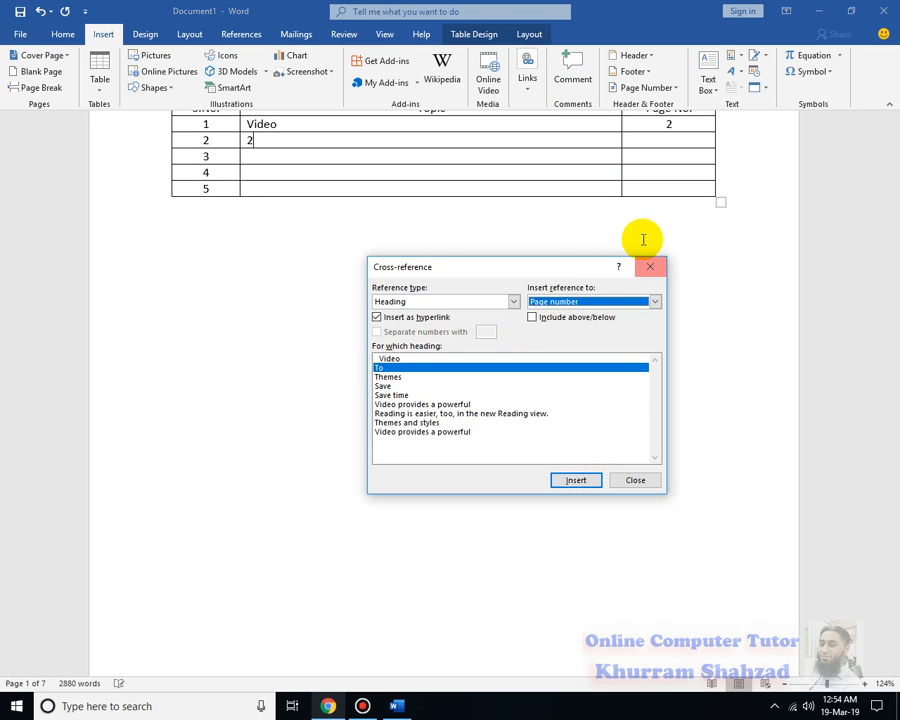
click(568, 302)
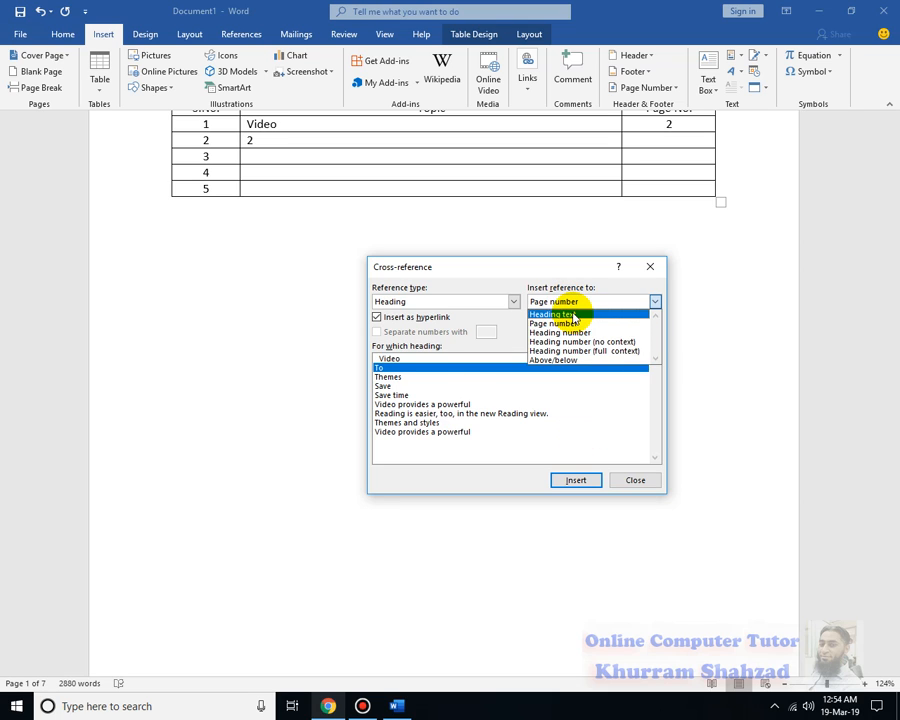
click(560, 314)
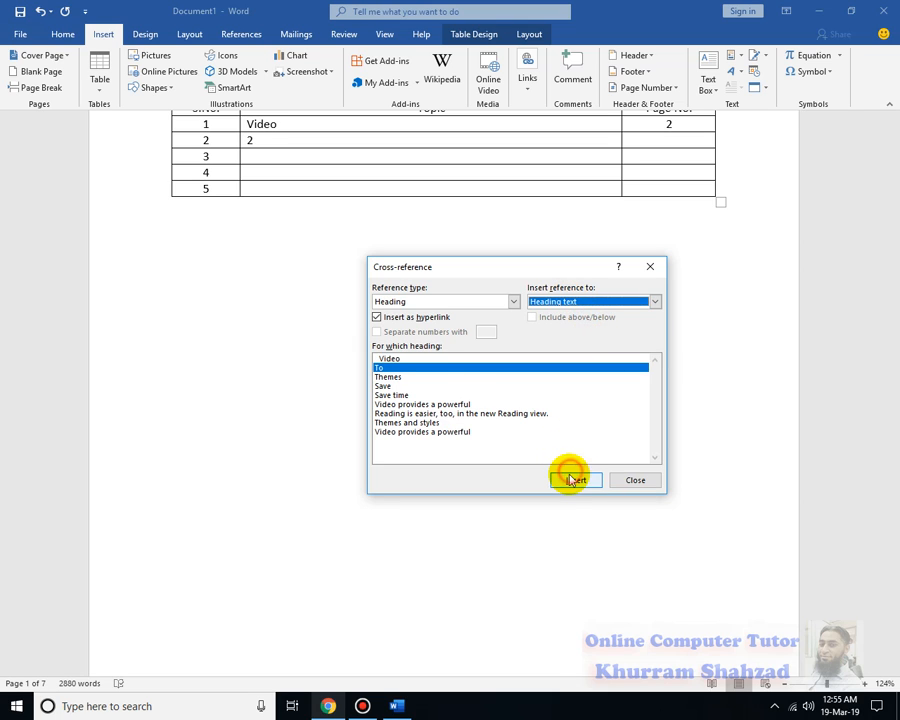
click(622, 480)
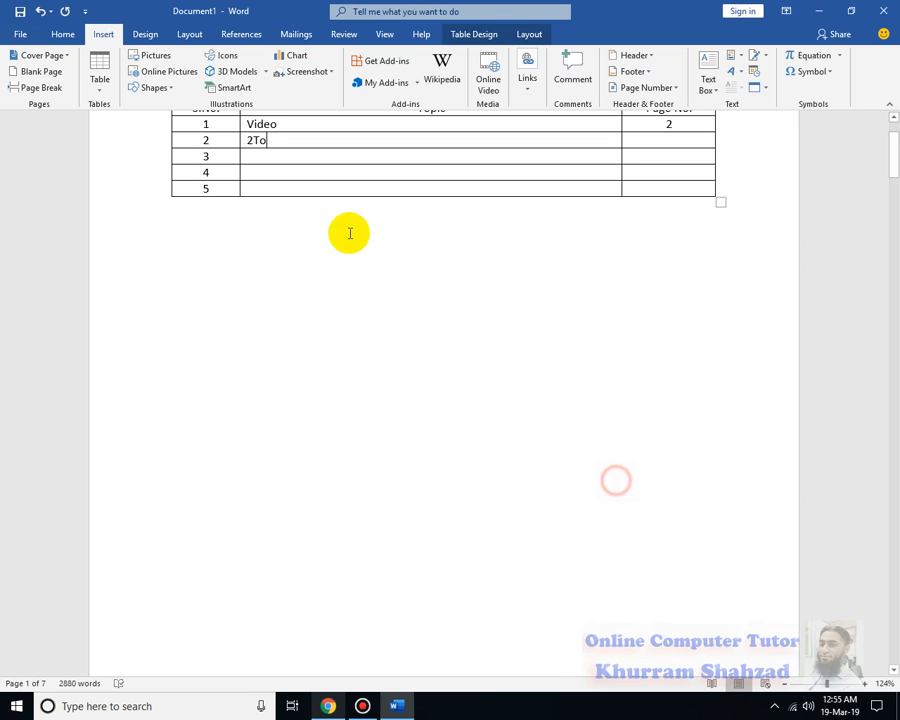
click(252, 140)
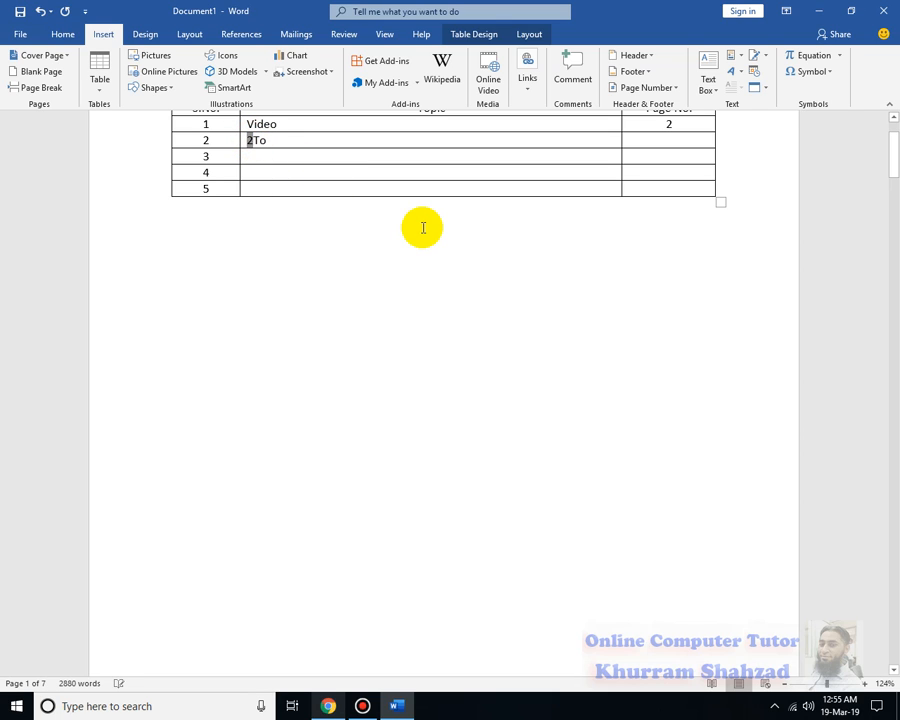
key(BackSpace)
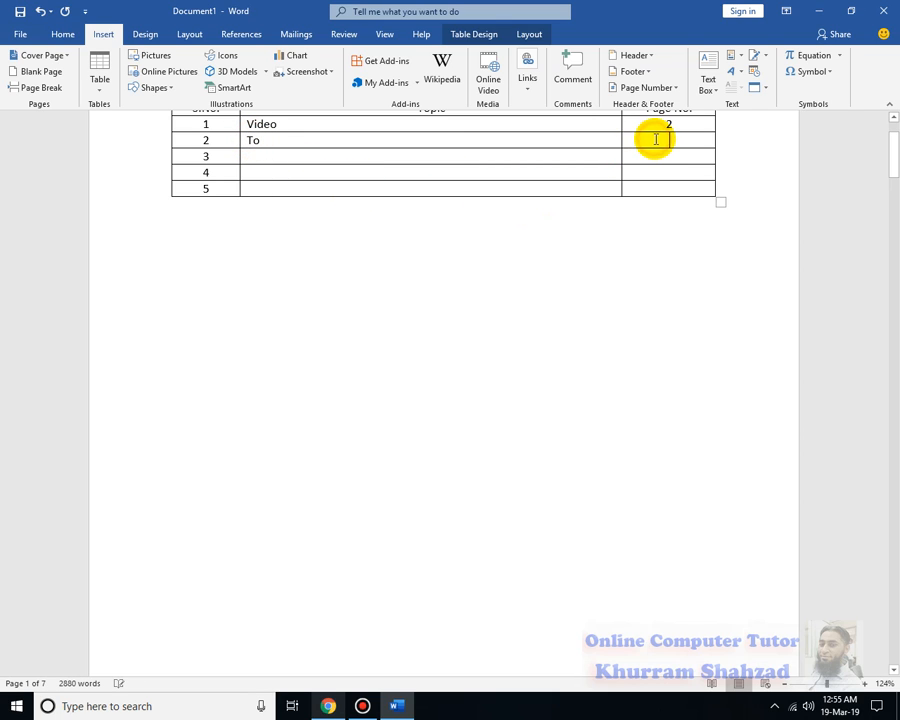
Insert a page number cross-reference in row 2's Page No. cell with the heading "Video" selected
click(527, 82)
click(600, 130)
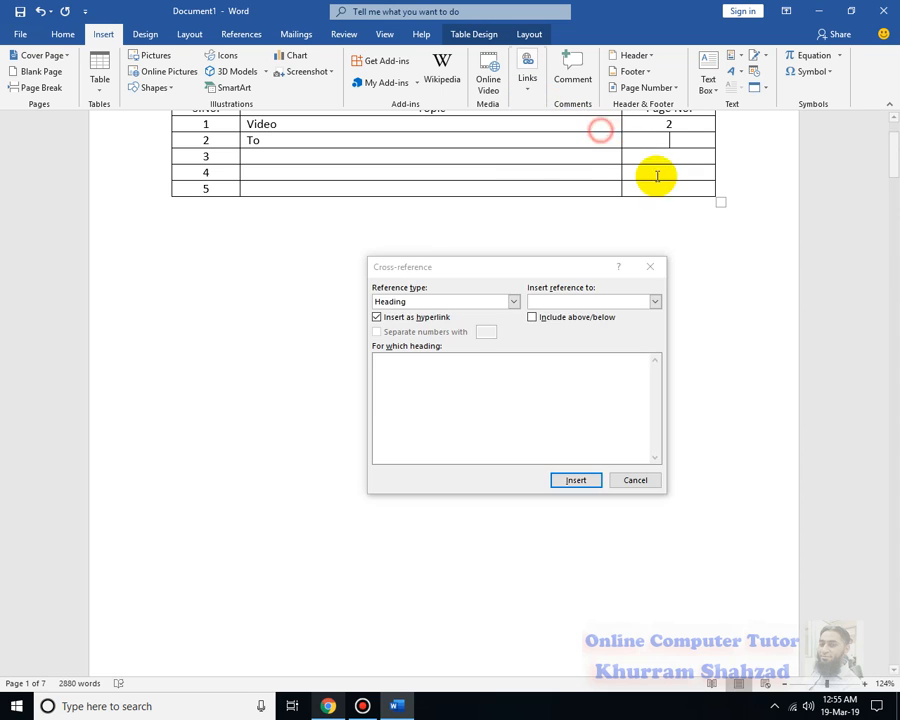
click(654, 301)
click(585, 322)
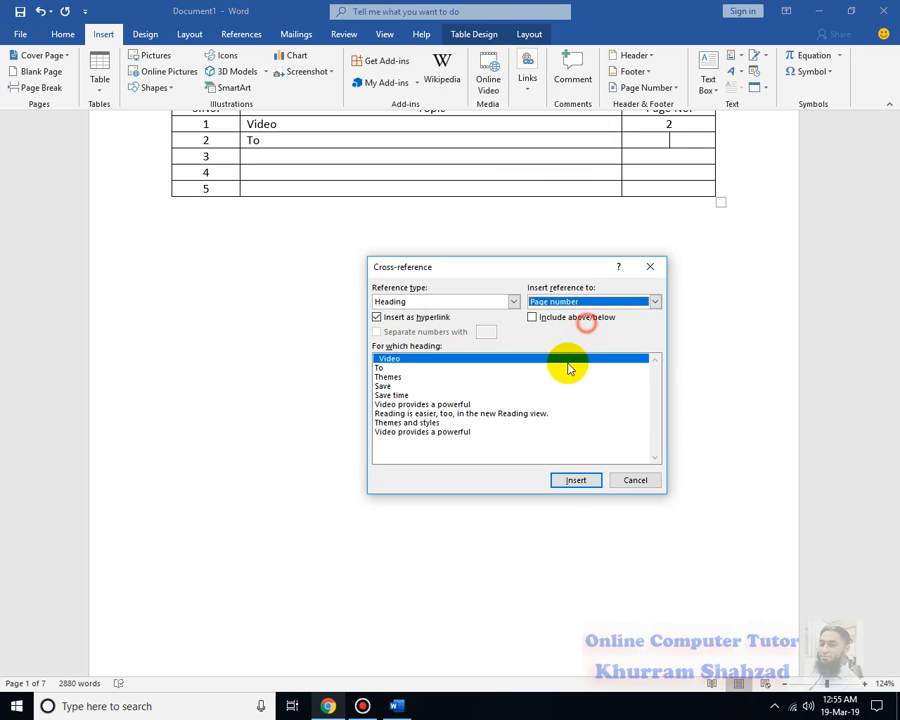
click(615, 479)
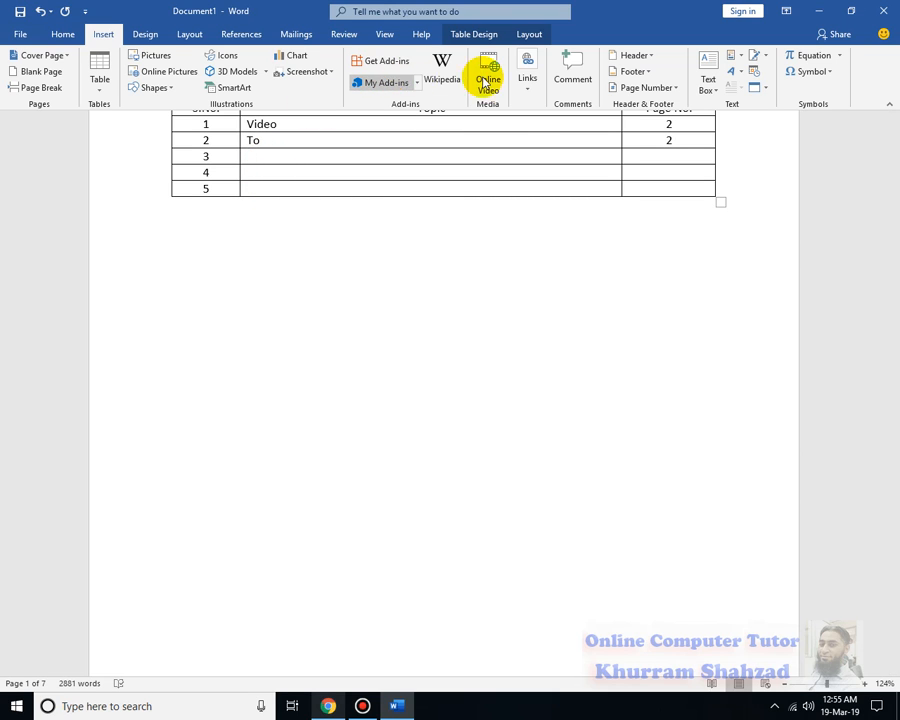
Insert the heading text of the first "Video provides a powerful" as a cross-reference in row 3's Topic cell, deleting the mistakenly inserted page number
click(527, 72)
click(598, 126)
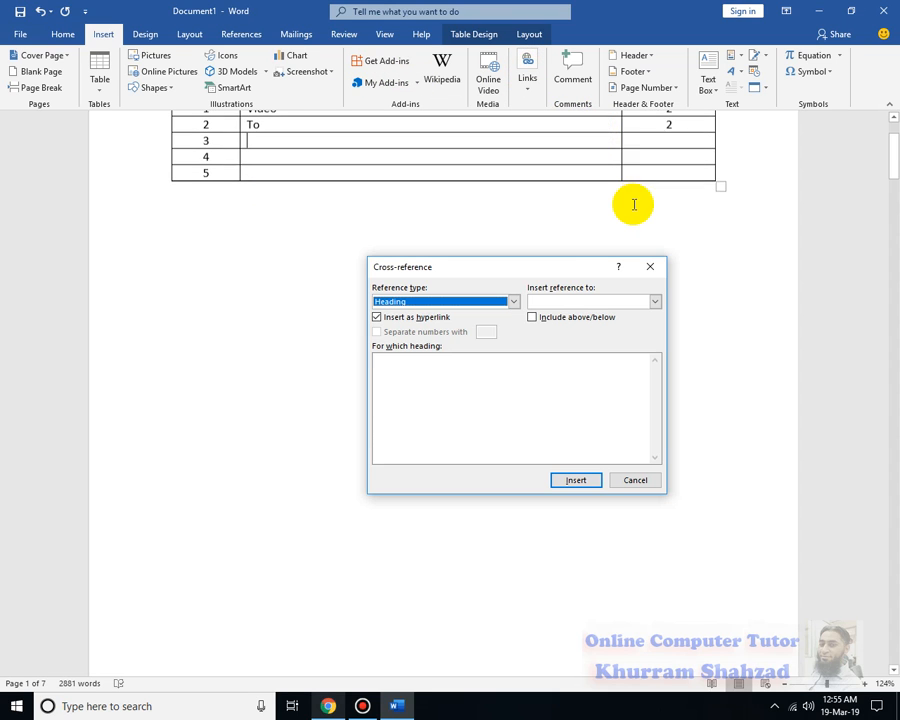
click(395, 404)
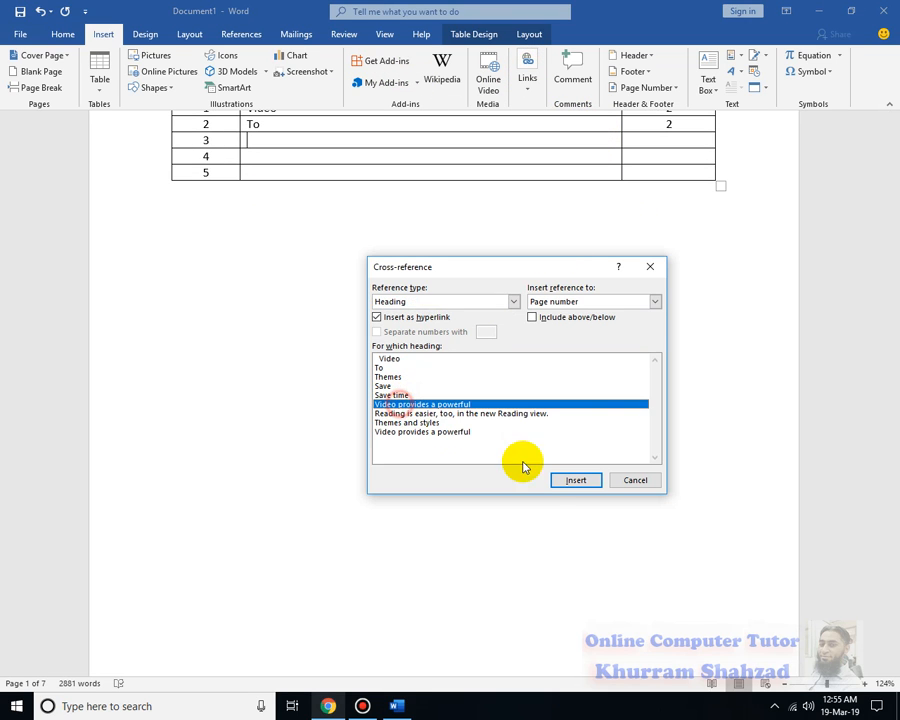
click(560, 478)
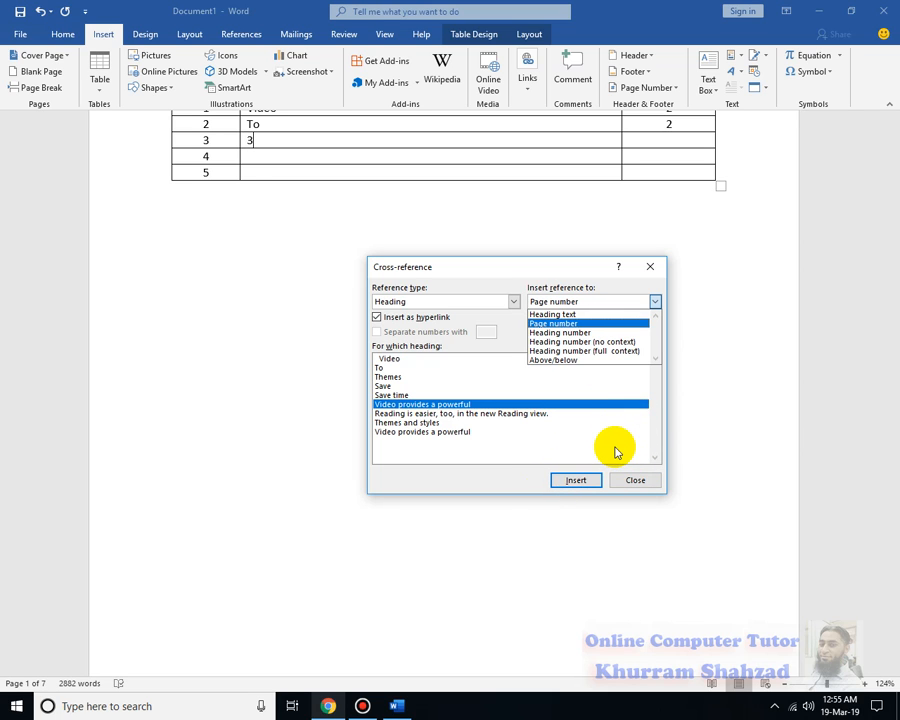
drag(245, 141, 267, 140)
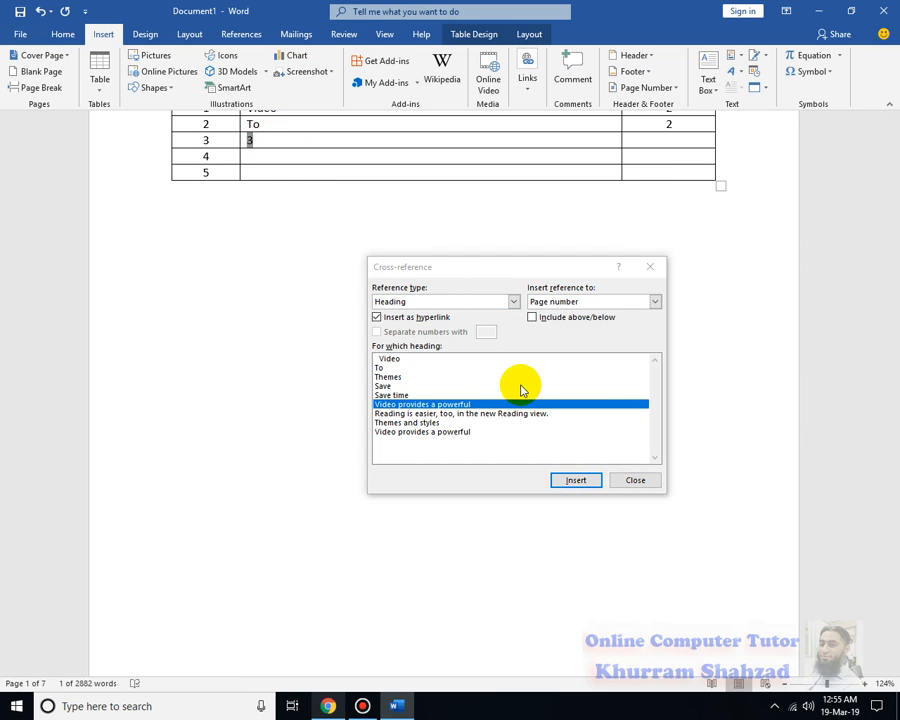
click(569, 300)
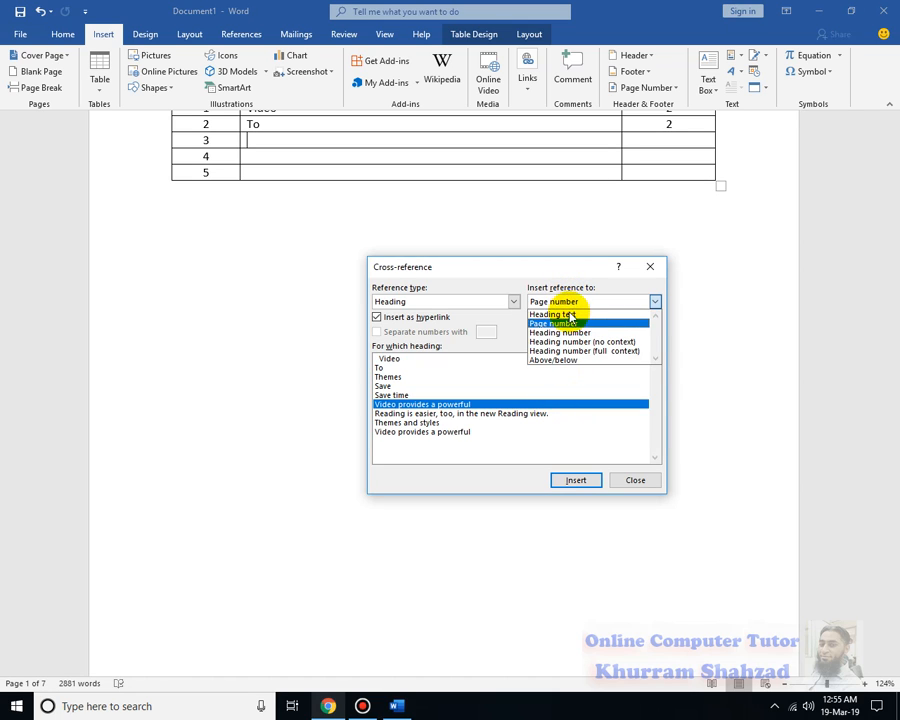
click(566, 314)
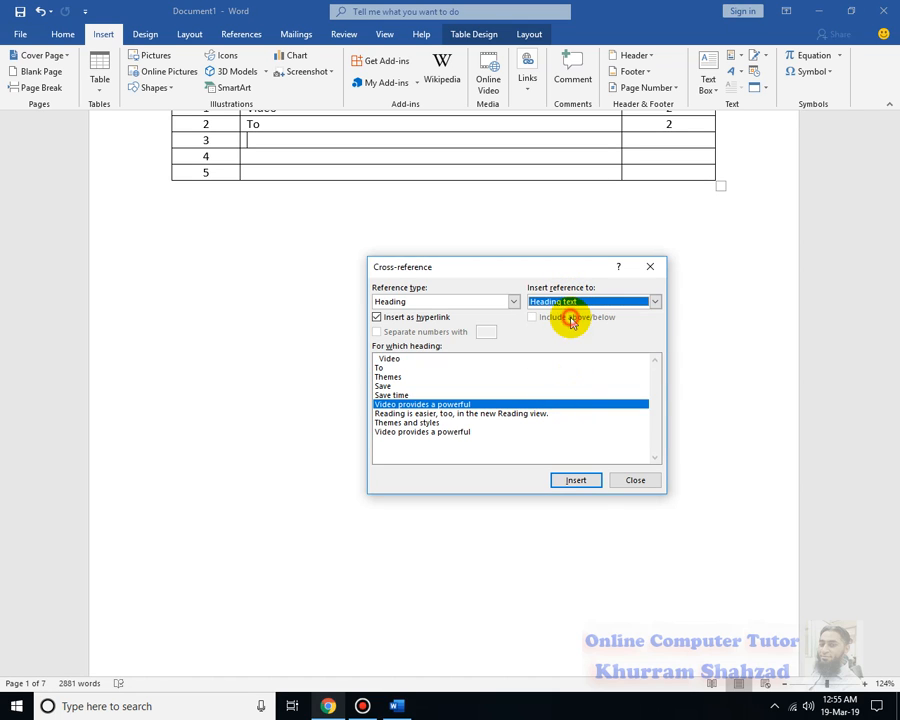
click(584, 485)
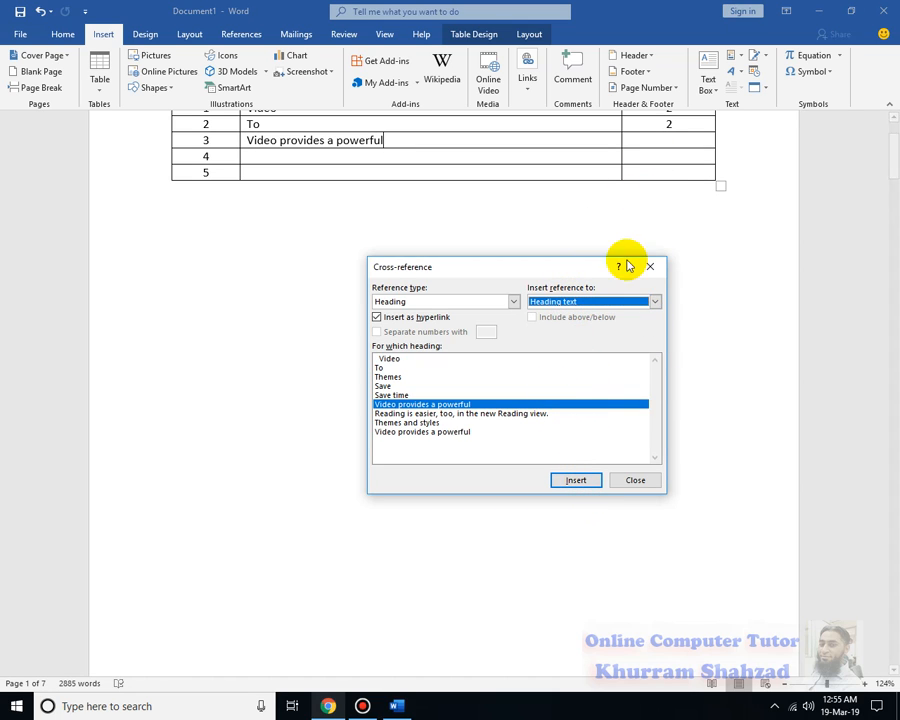
Insert a page number cross-reference to the first "Video provides a powerful" heading in row 3's Page No. cell
click(651, 140)
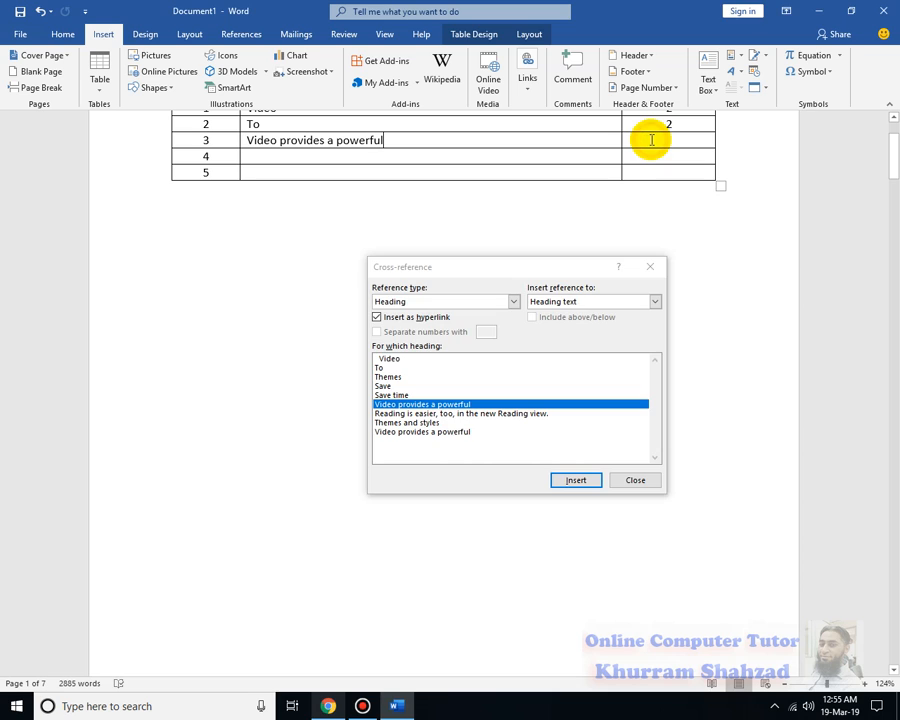
click(596, 298)
click(586, 323)
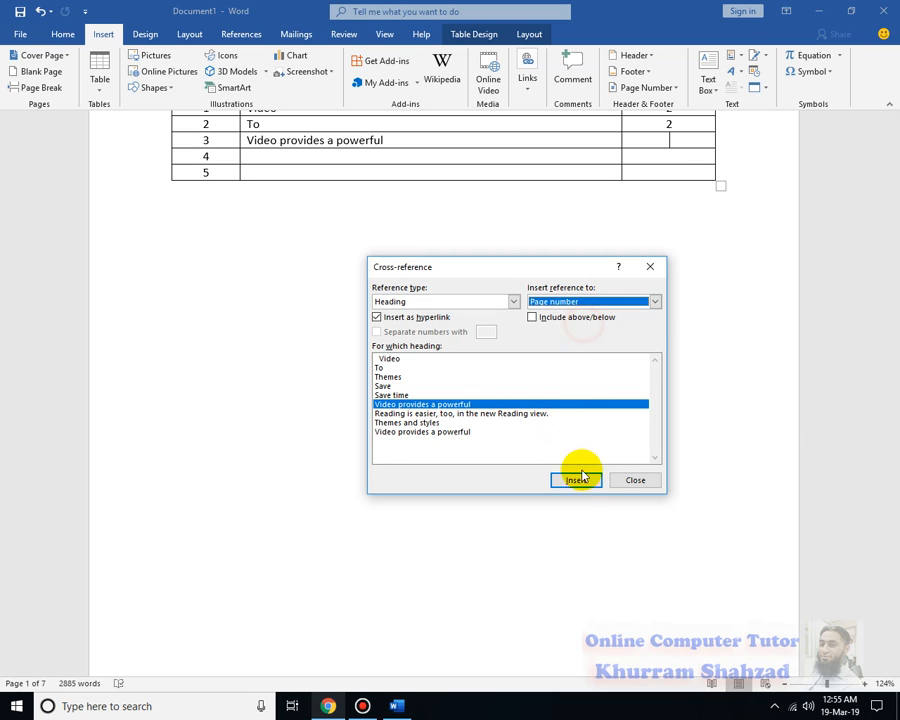
click(580, 479)
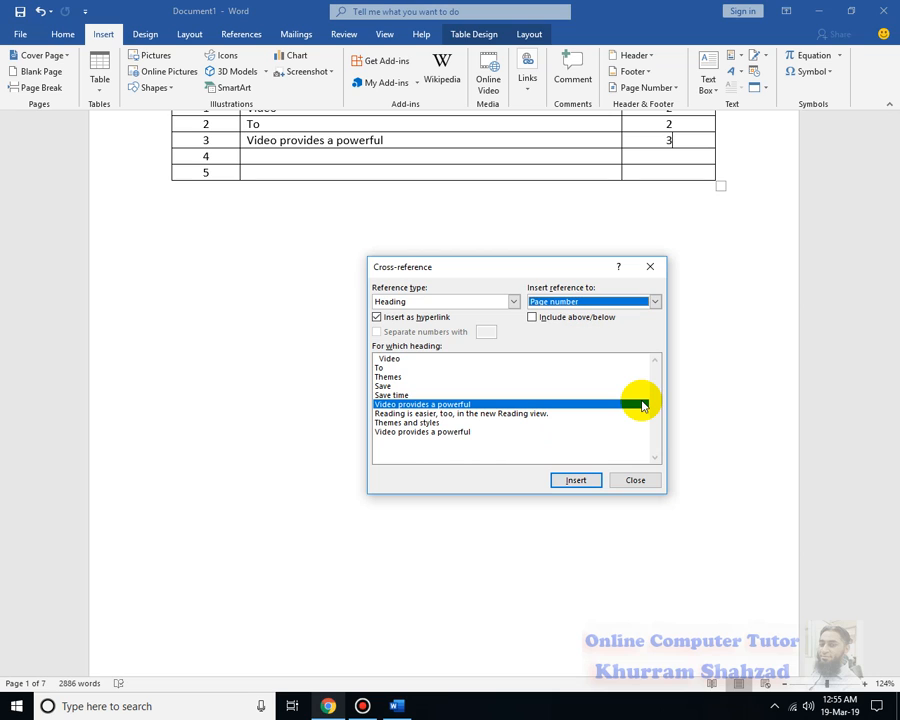
Insert the heading text "Reading is easier, too, in the new Reading view." as a cross-reference in row 4's Topic cell, deleting the mistakenly inserted page number
click(284, 152)
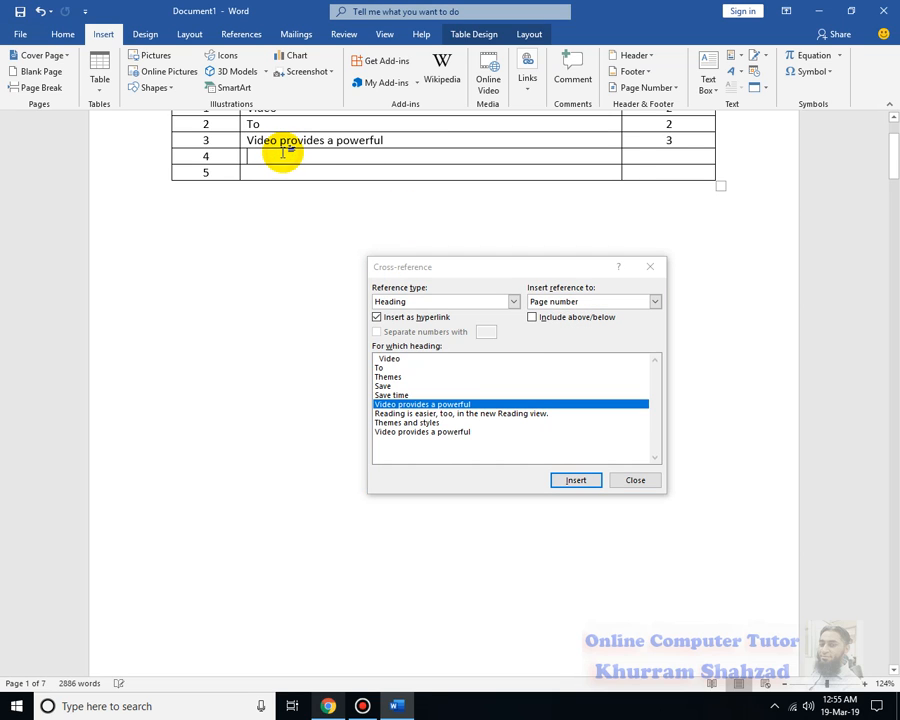
click(432, 413)
click(574, 482)
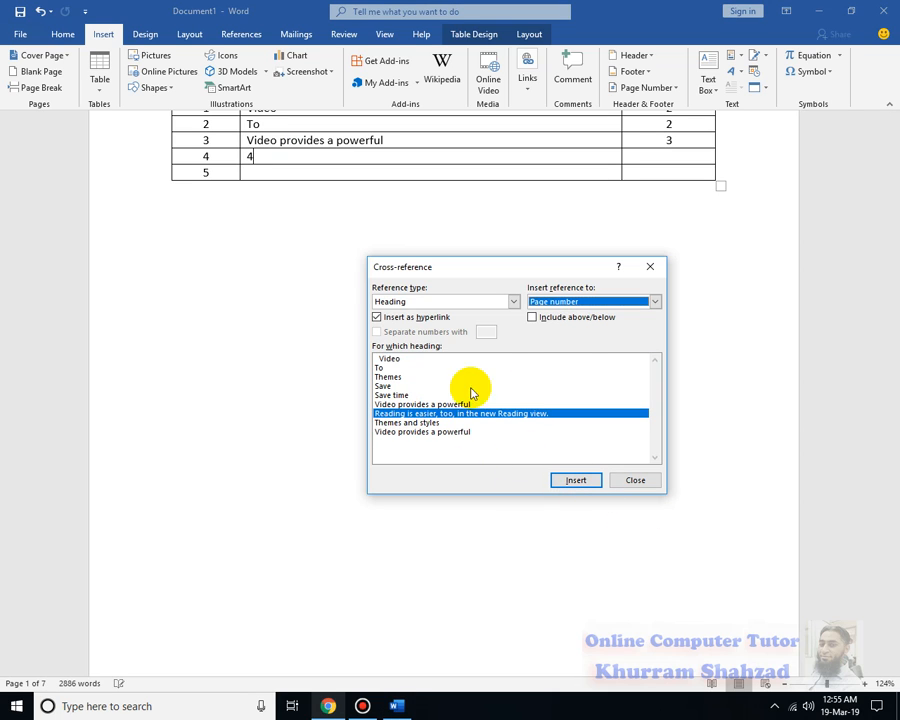
click(557, 302)
click(264, 155)
double_click(265, 155)
key(BackSpace)
click(557, 302)
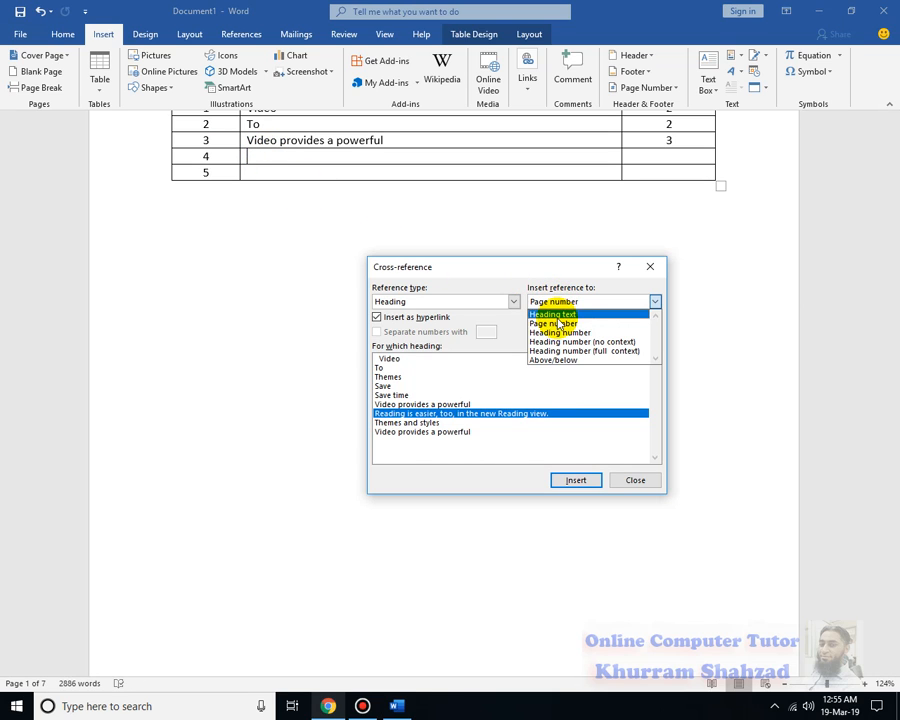
click(566, 314)
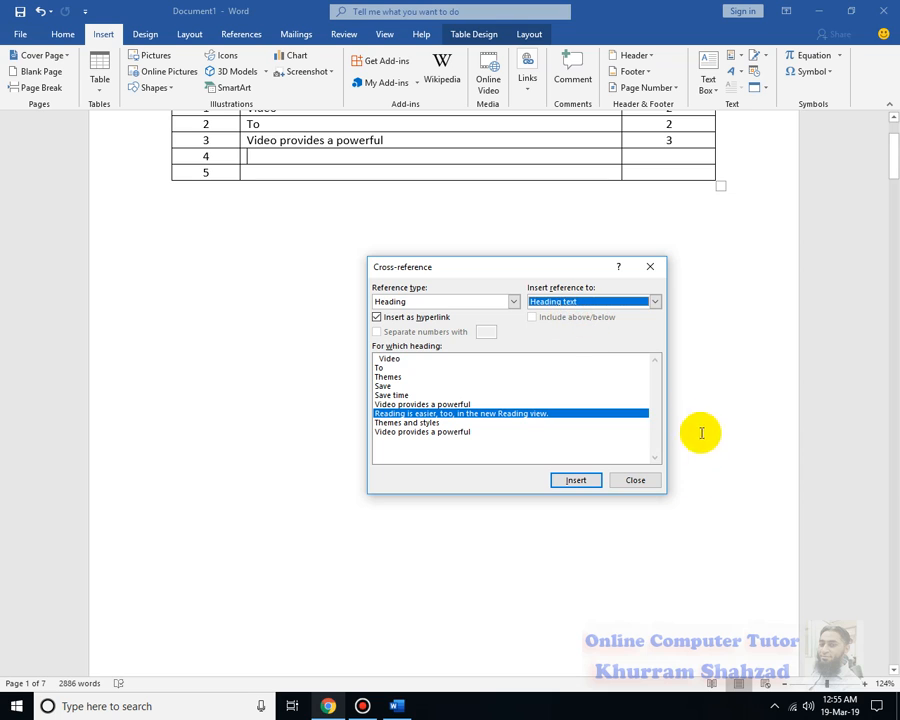
click(580, 482)
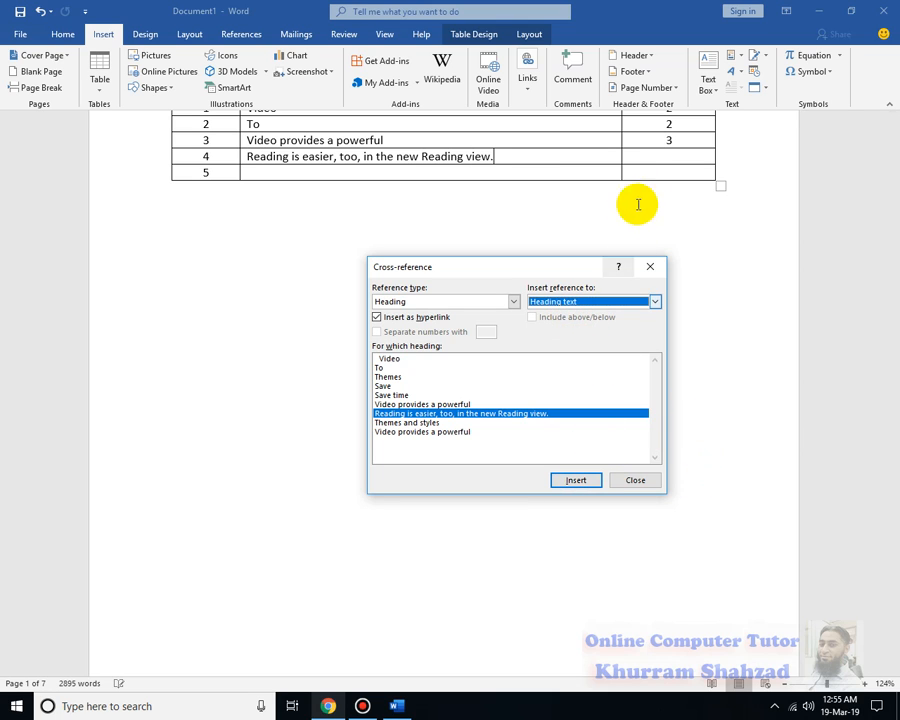
Insert a page number cross-reference to the heading "Reading is easier, too, in the new Reading view." in row 4's Page No. cell
click(665, 156)
click(654, 301)
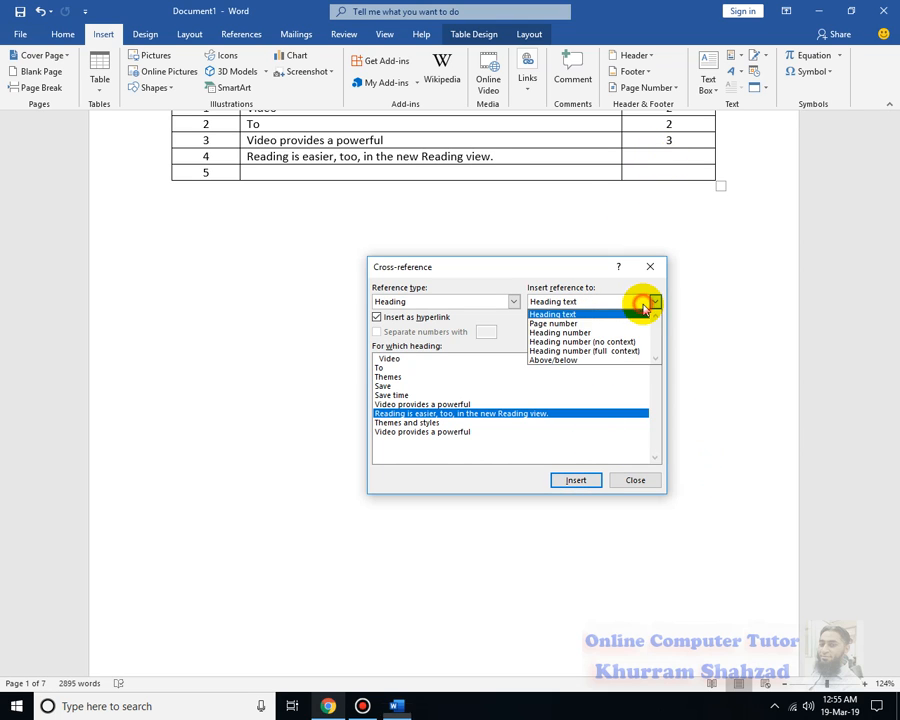
click(624, 322)
click(583, 482)
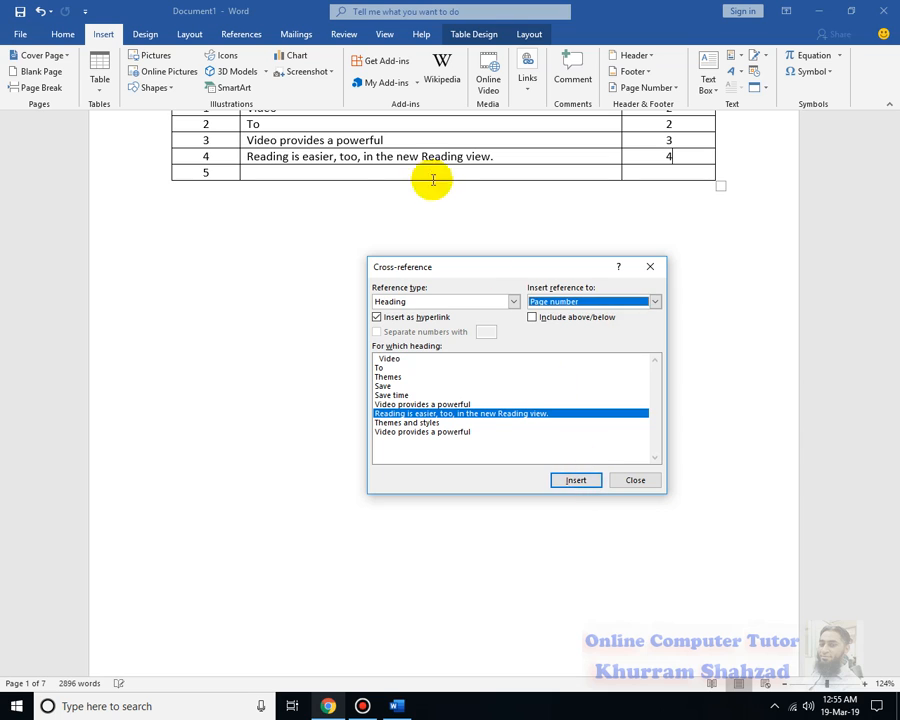
Insert the heading text of the last "Video provides a powerful" as a cross-reference in row 5's Topic cell, deleting the mistakenly inserted page number
click(361, 170)
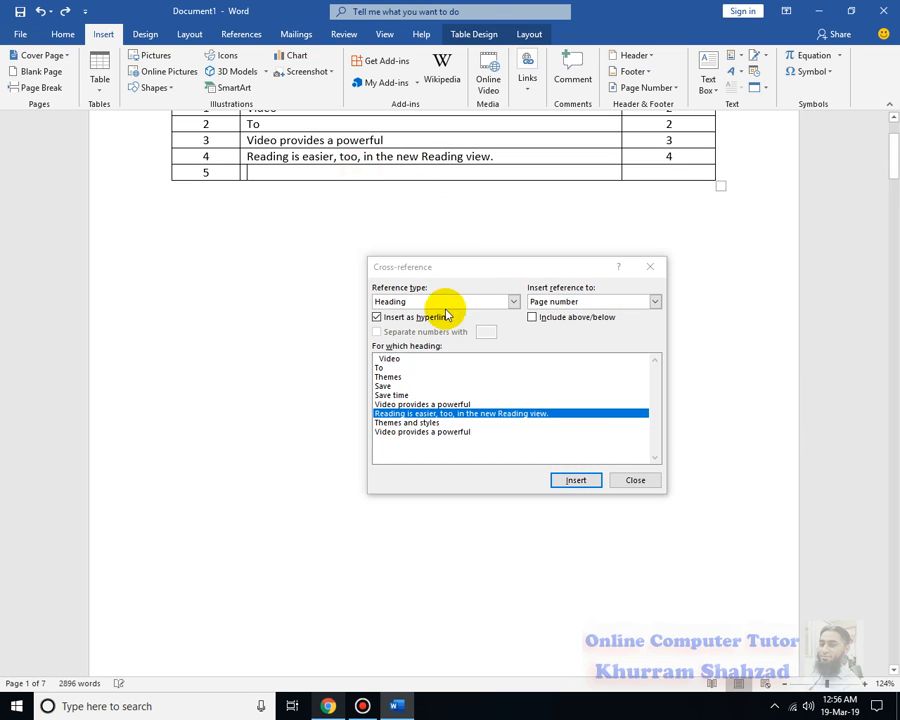
click(424, 432)
click(562, 482)
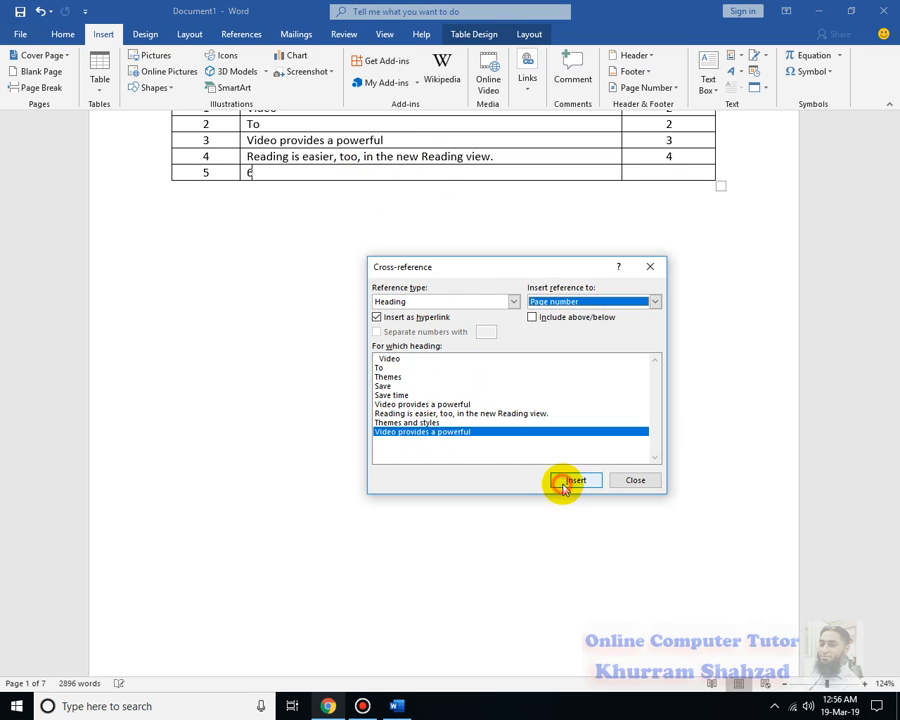
key(ctrl+z)
click(297, 179)
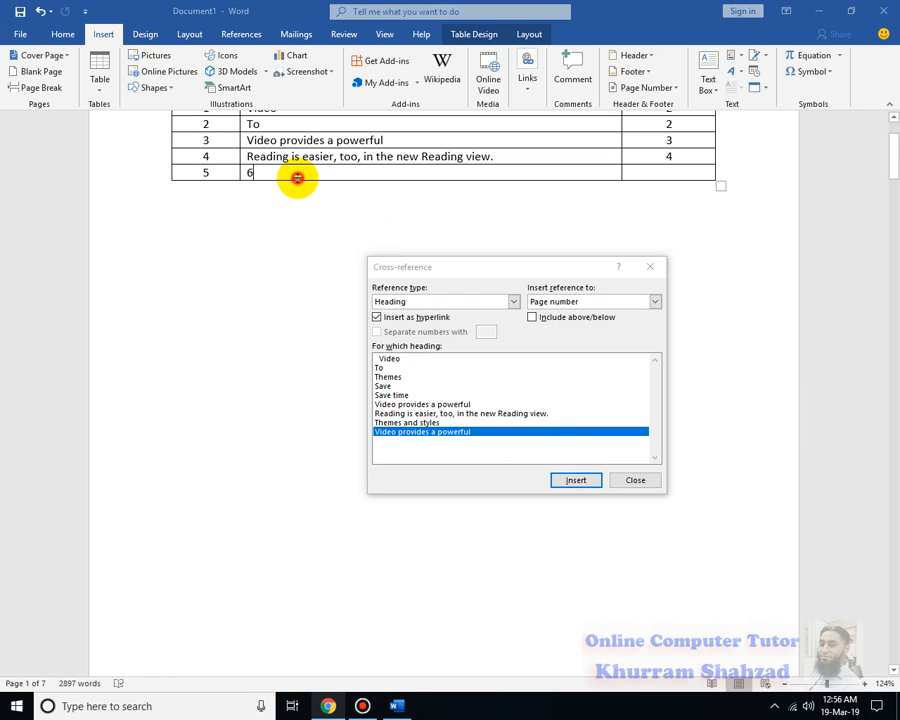
key(BackSpace)
key(BackSpace)
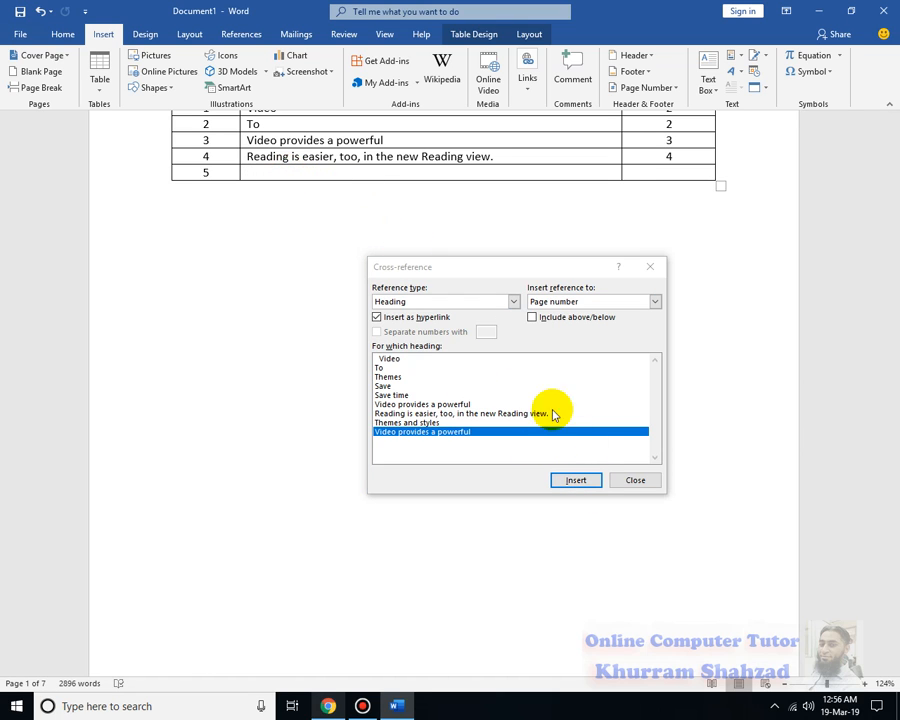
click(545, 301)
click(566, 318)
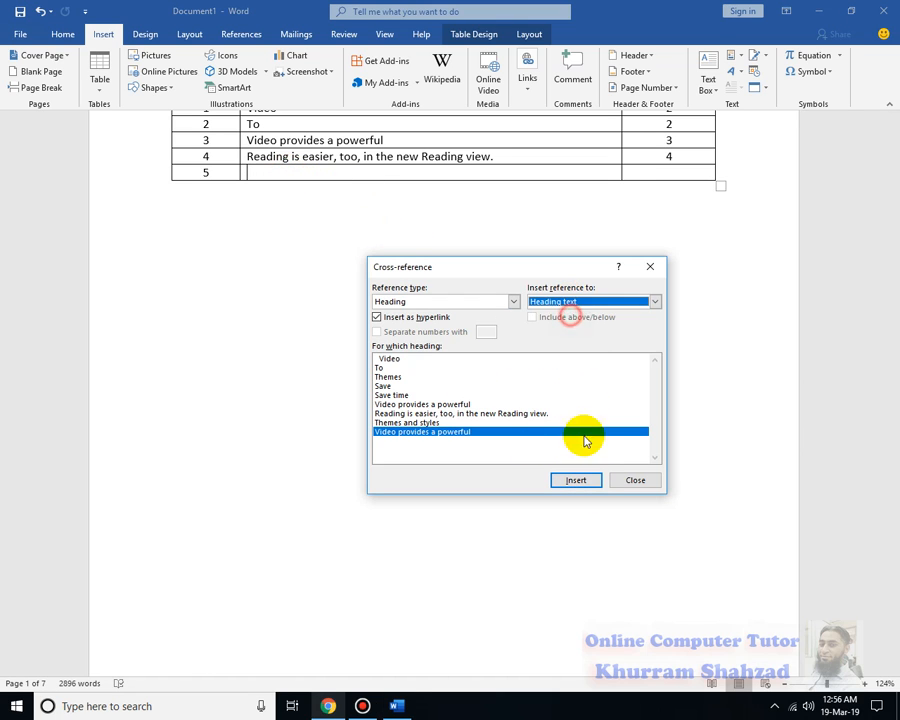
click(577, 480)
Insert a page number cross-reference to the last "Video provides a powerful" heading in row 5's Page No. cell and finish inserting cross-references
click(679, 169)
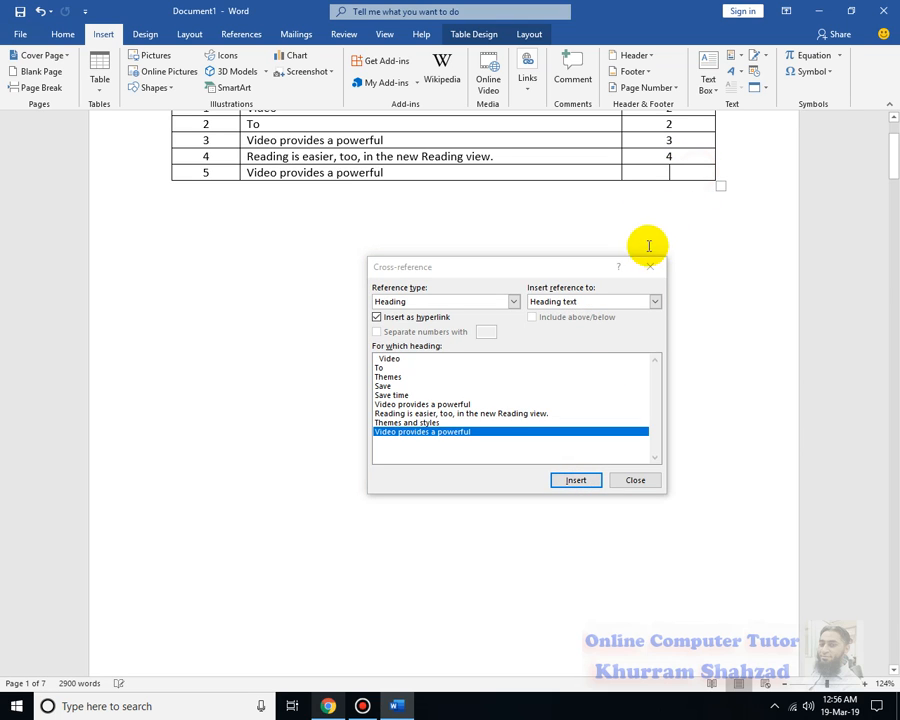
click(625, 302)
click(572, 323)
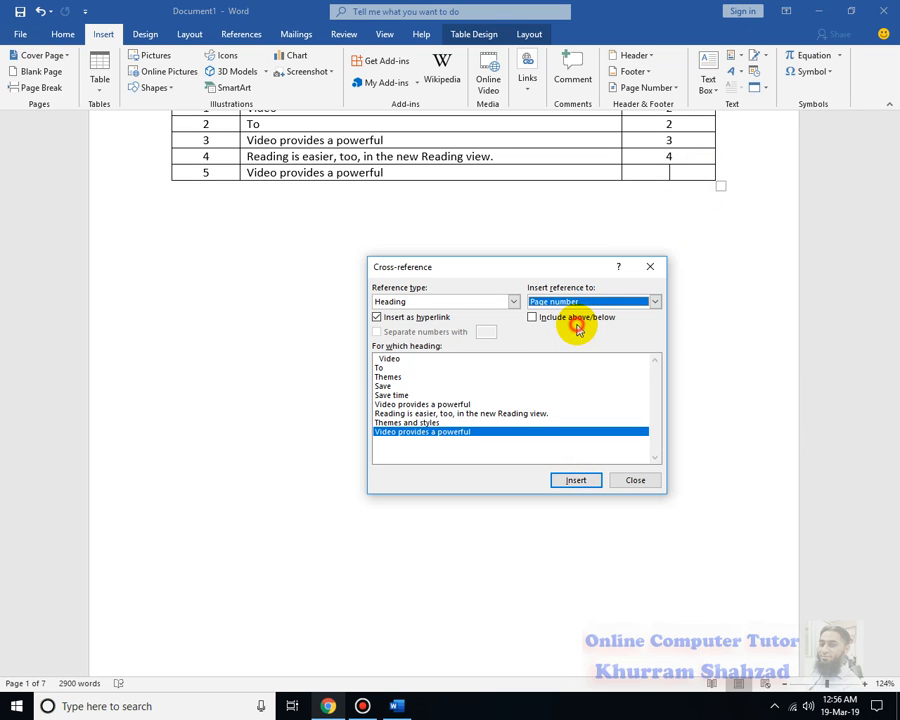
click(590, 481)
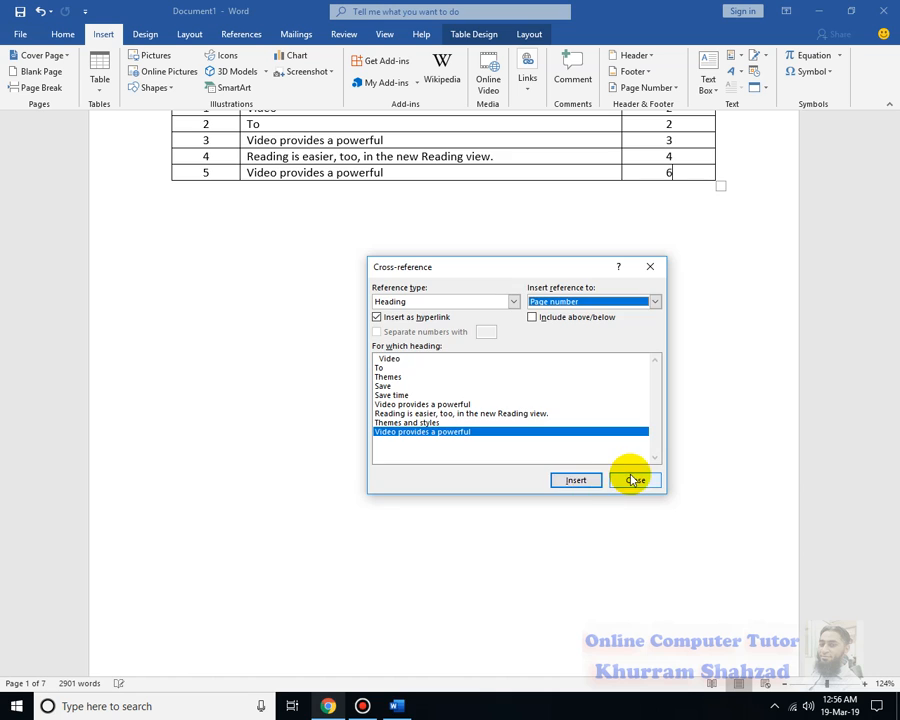
click(633, 479)
Follow the page number link in row 1 of the topic table to check that it leads to its heading
scroll(631, 478, up, 2)
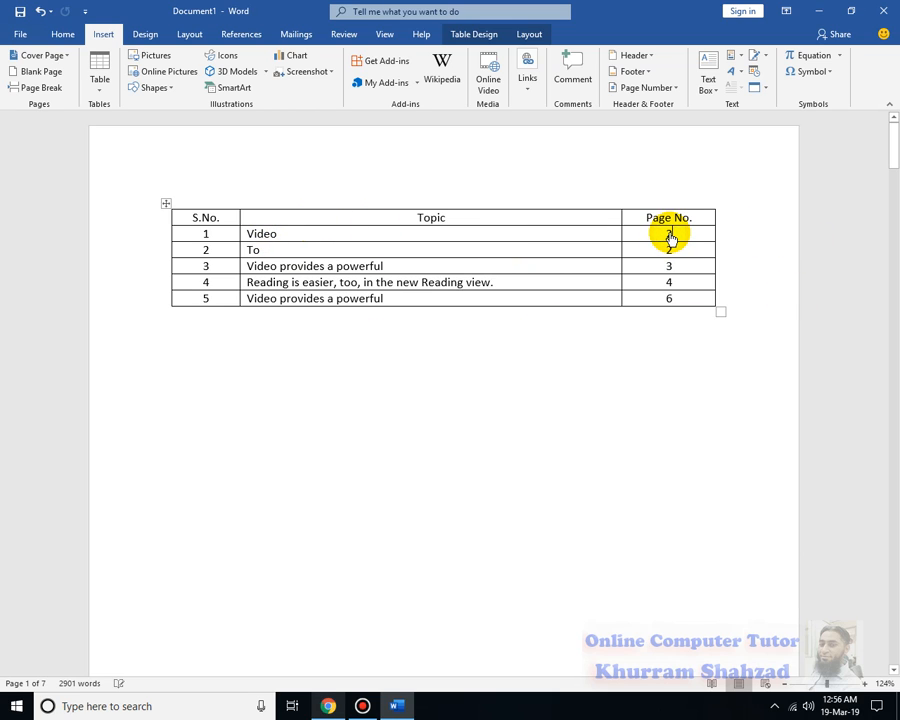
click(768, 288)
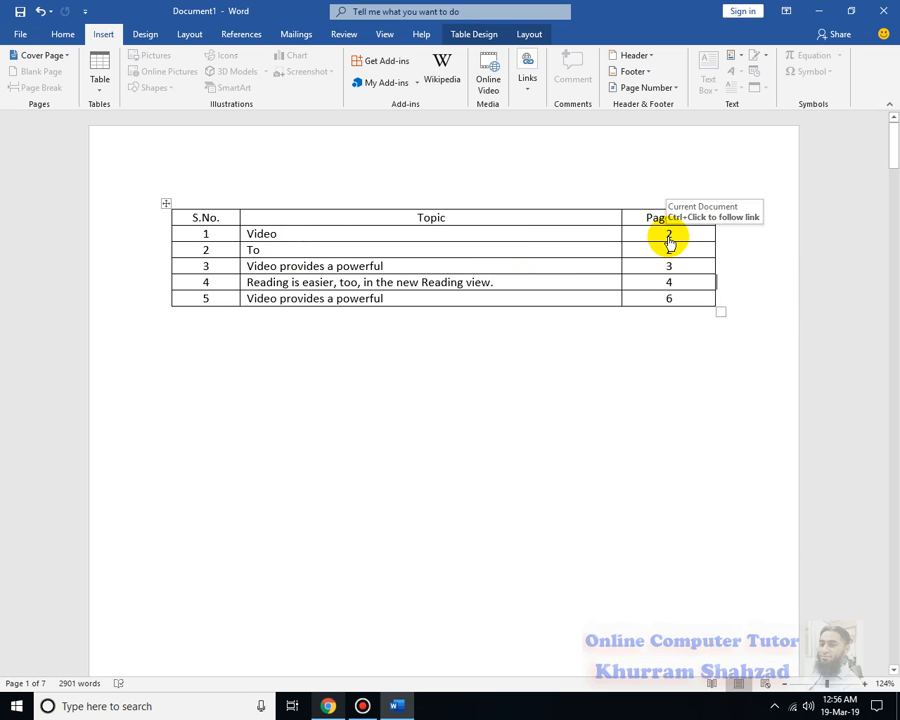
ctrl+click(669, 235)
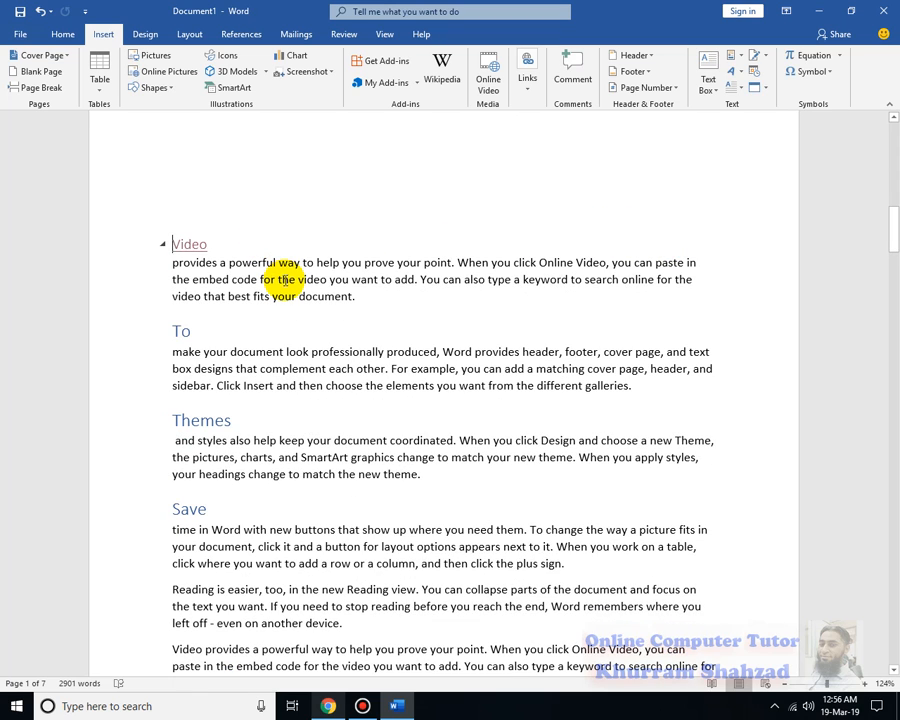
scroll(885, 594, up, 3)
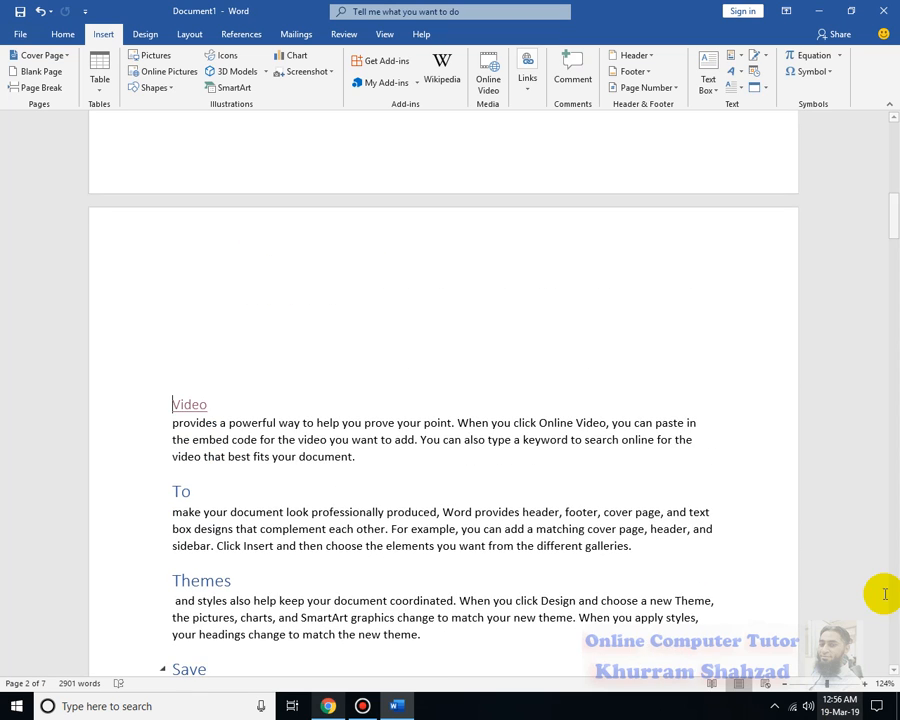
Return to the topic table and follow the page number link in row 5 to its heading
scroll(885, 594, up, 20)
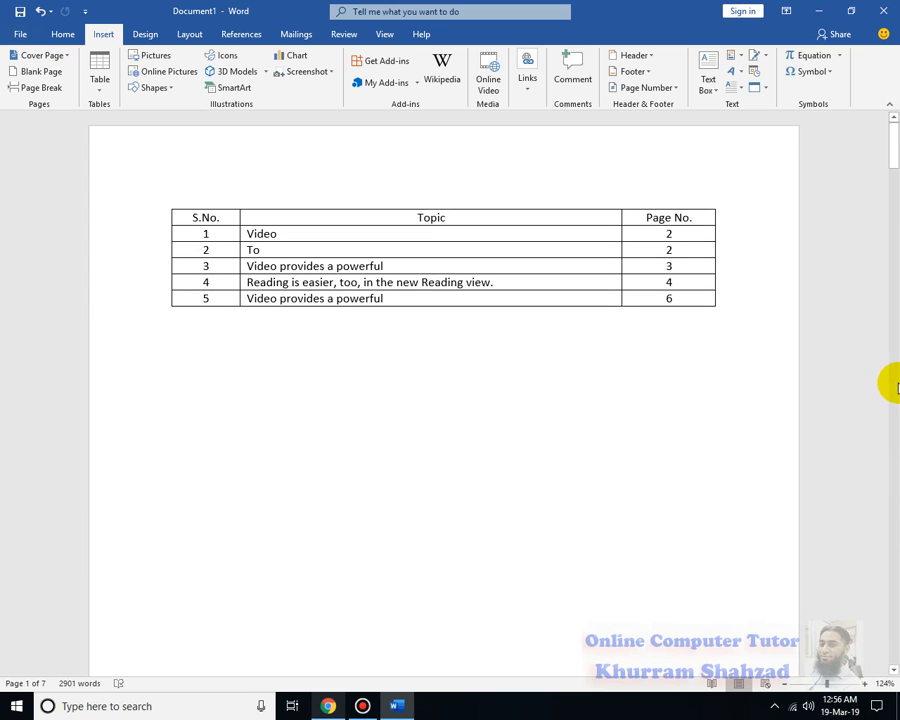
click(670, 303)
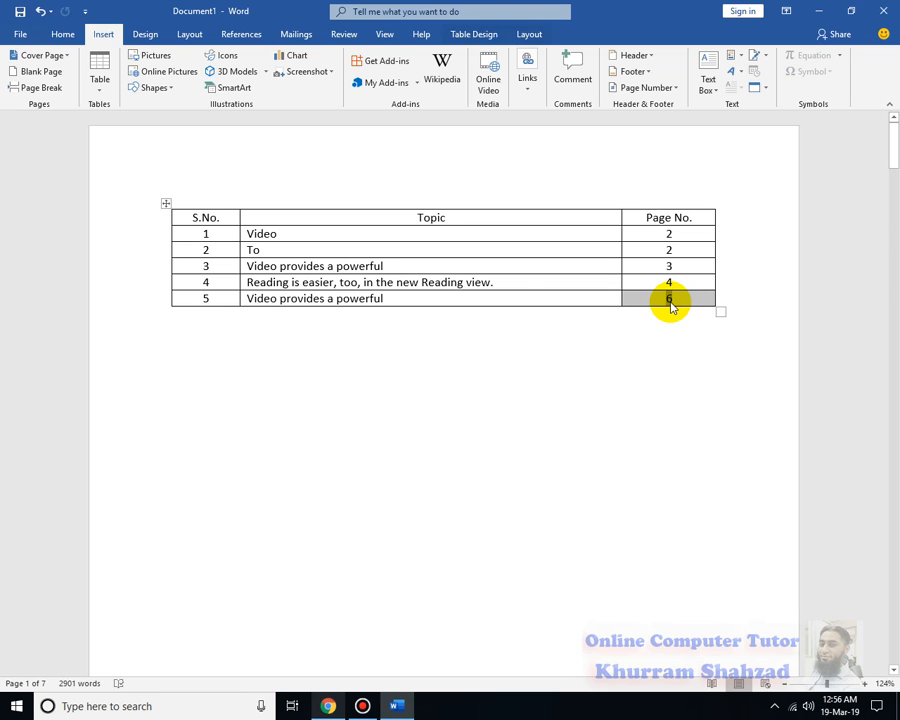
click(693, 364)
ctrl+click(668, 302)
Highlight the start of the linked heading "Video provides a powerful" and show the available Links commands
drag(172, 241, 197, 241)
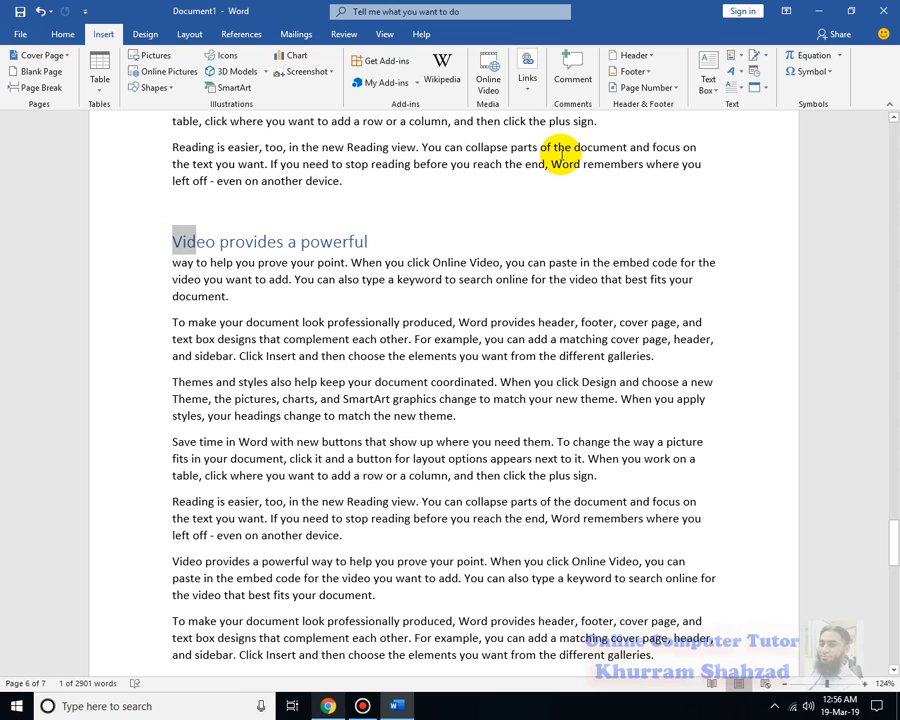
click(527, 74)
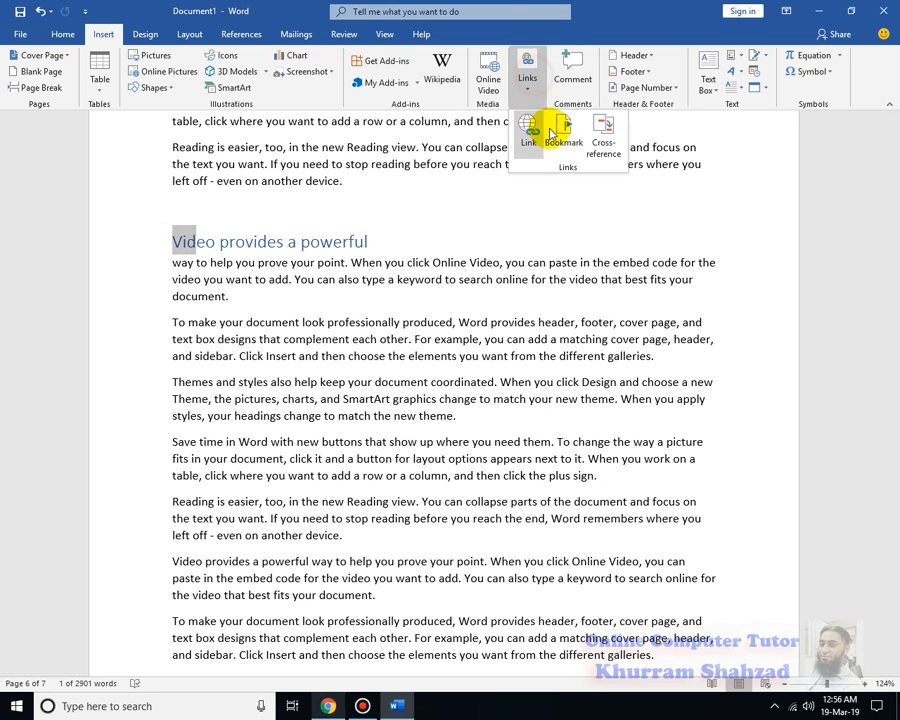